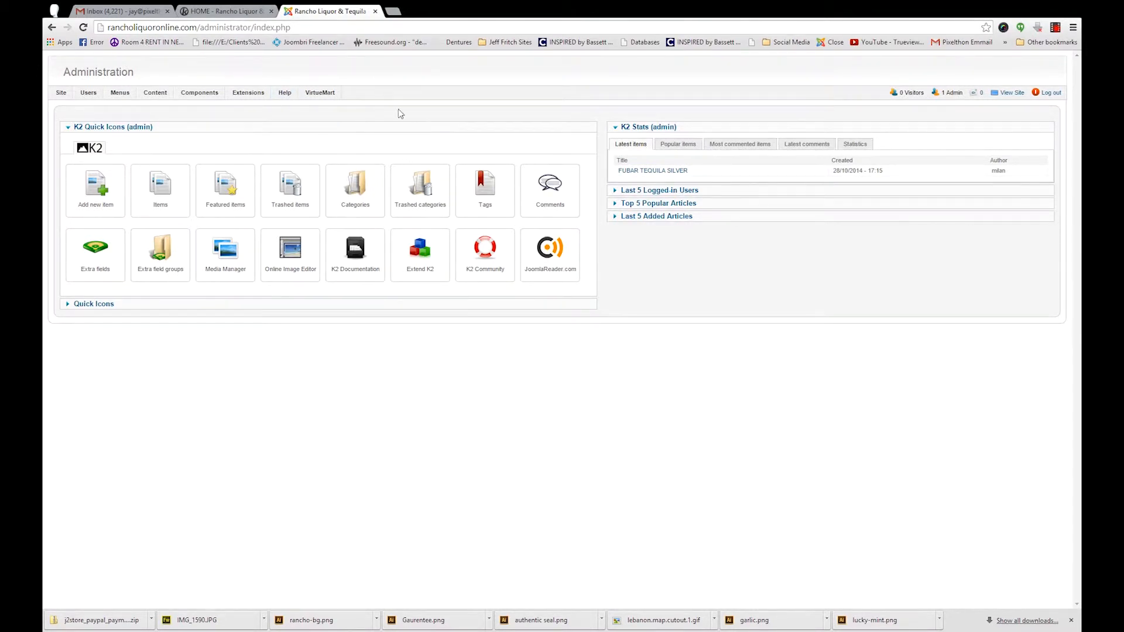
- Open the VirtueMart product list and delete the first of the two Zubrowka Back's Bison Brand Buffalo Grass Vodka entries
mouse_move(58, 97)
mouse_move(320, 99)
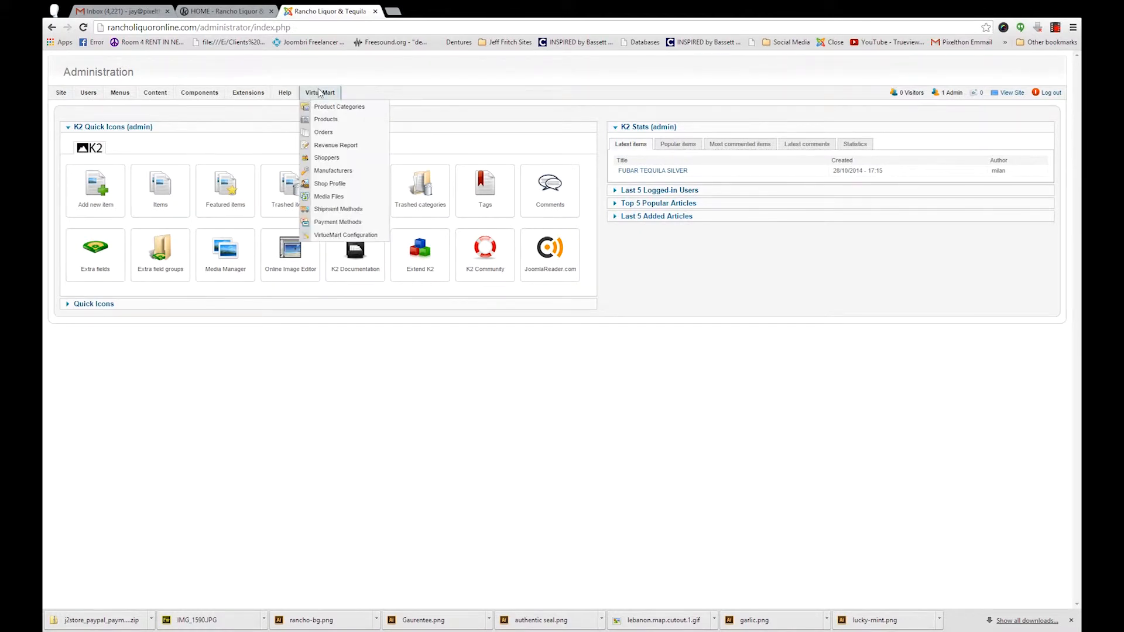
left_click(325, 124)
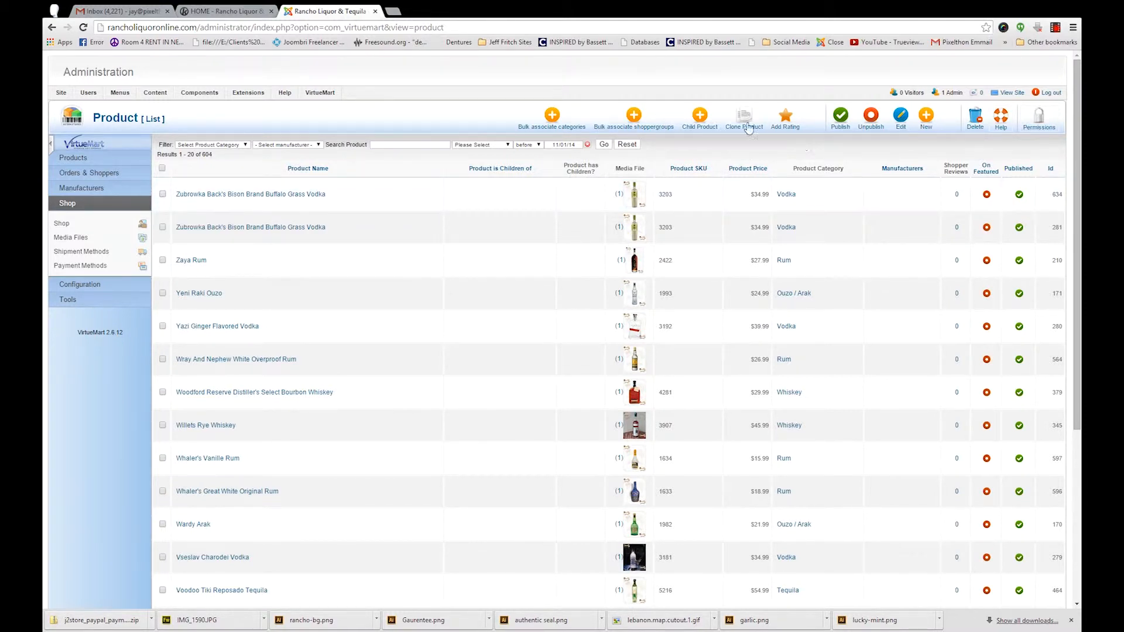
left_click(164, 228)
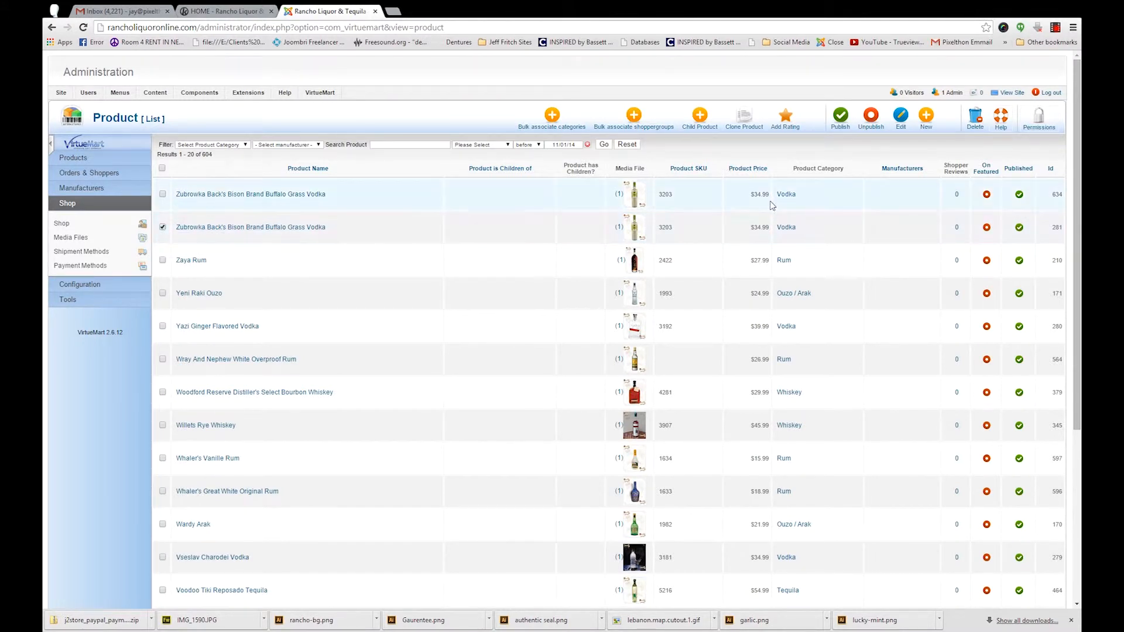
left_click(163, 229)
left_click(163, 195)
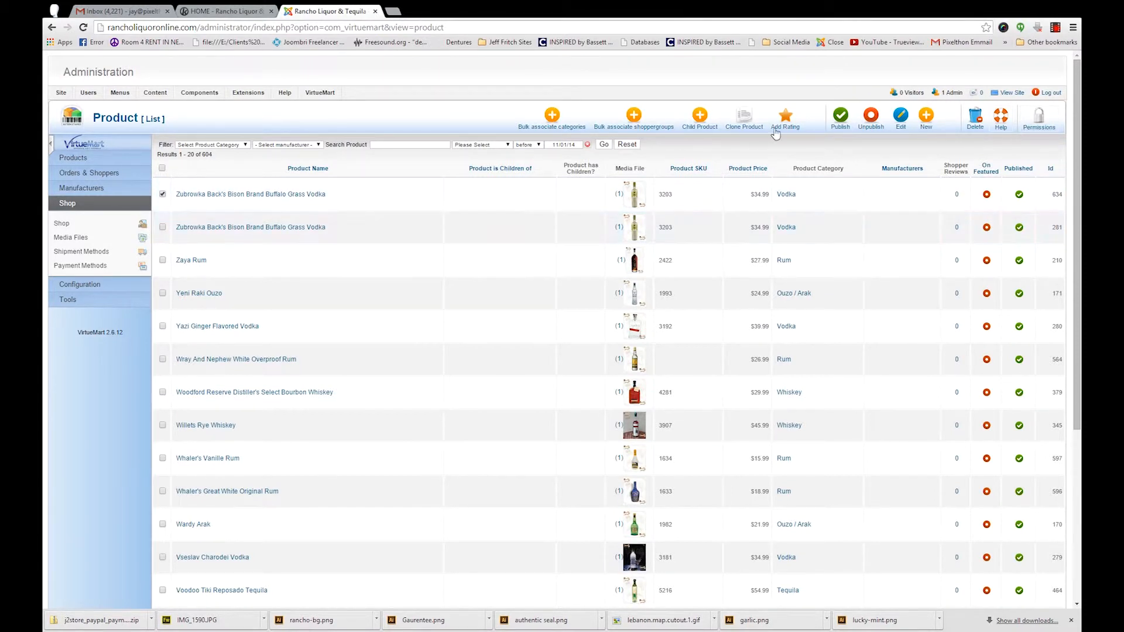
left_click(975, 120)
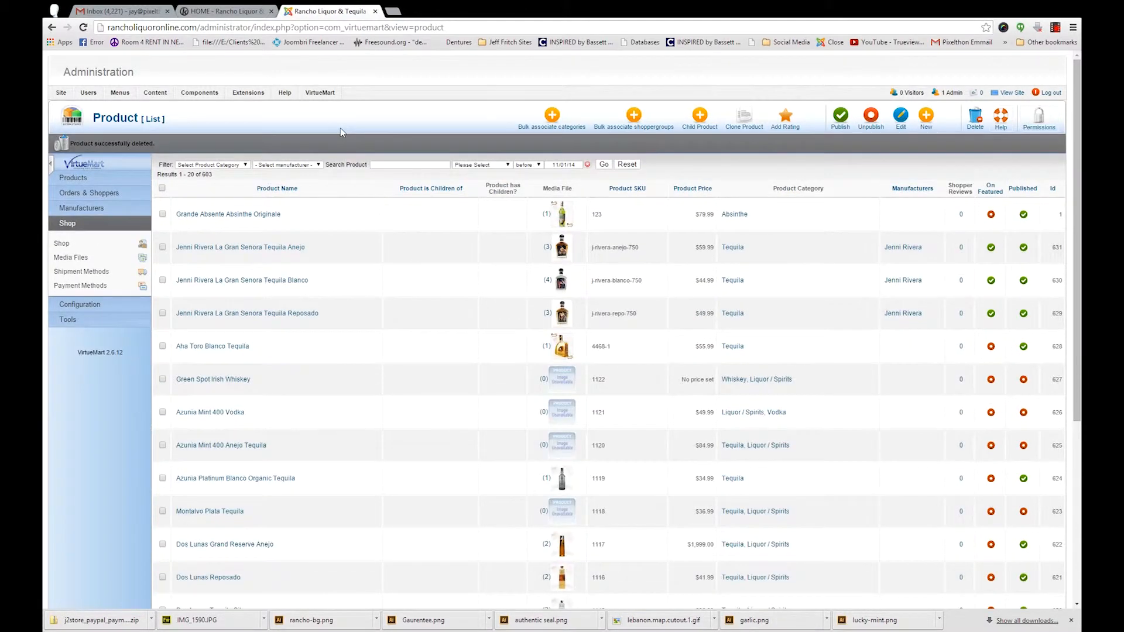
- Clone the Grande Absente Absinthe Originale product and open the new copy for editing
left_click(163, 214)
left_click(736, 117)
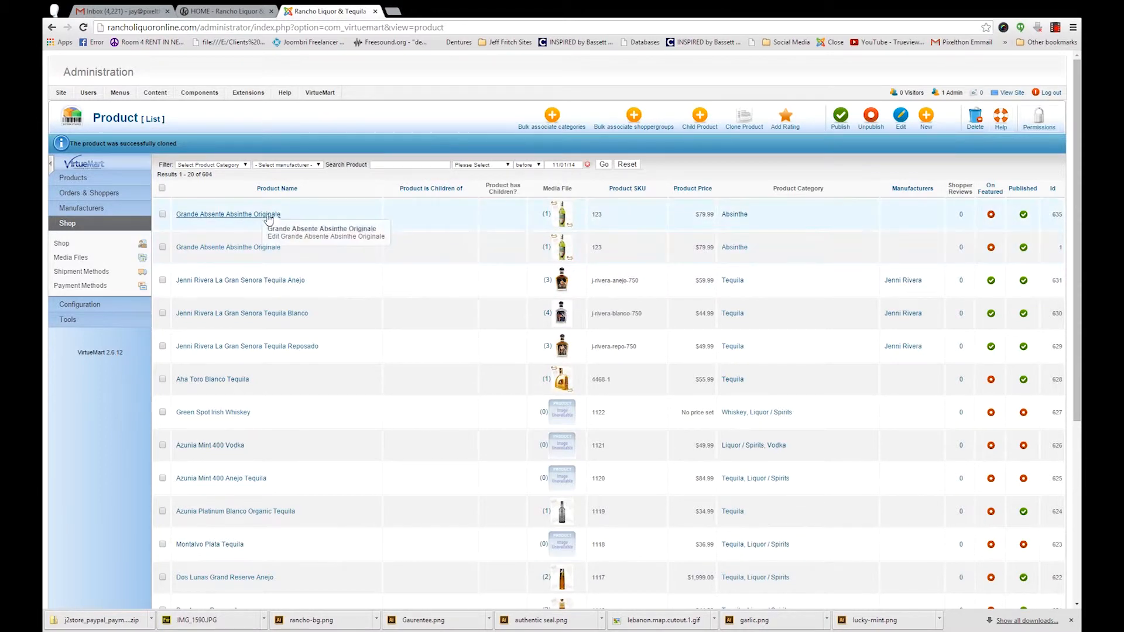
left_click(248, 216)
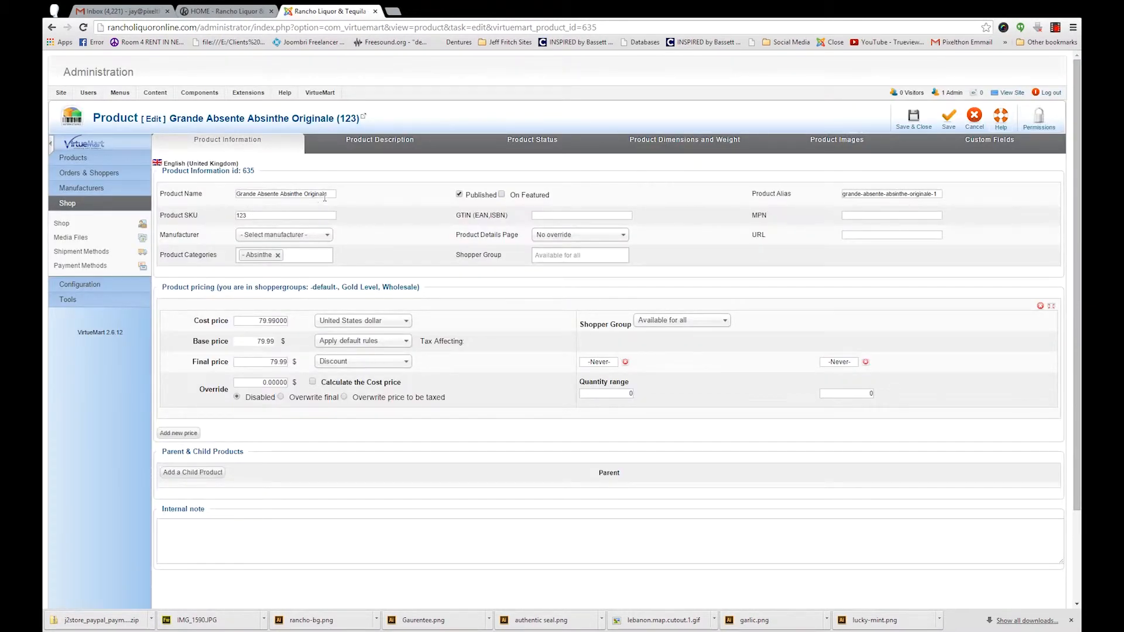
- Set the cloned product's name to Fubar and its SKU to fuabr-1, leaving the product alias empty
triple_click(328, 195)
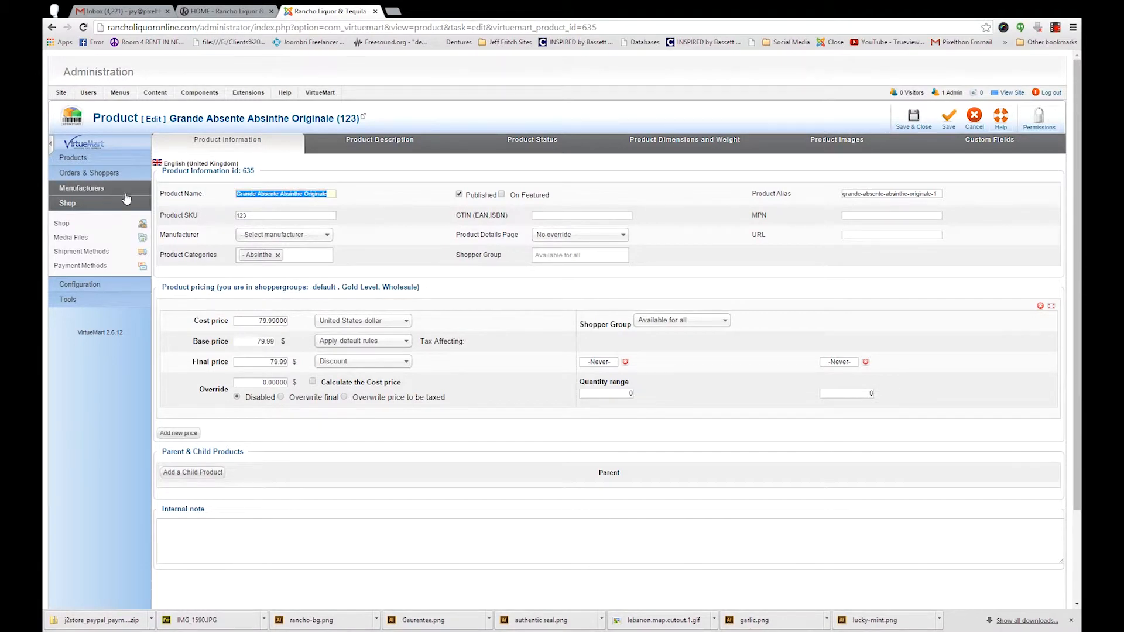
type("Fubar")
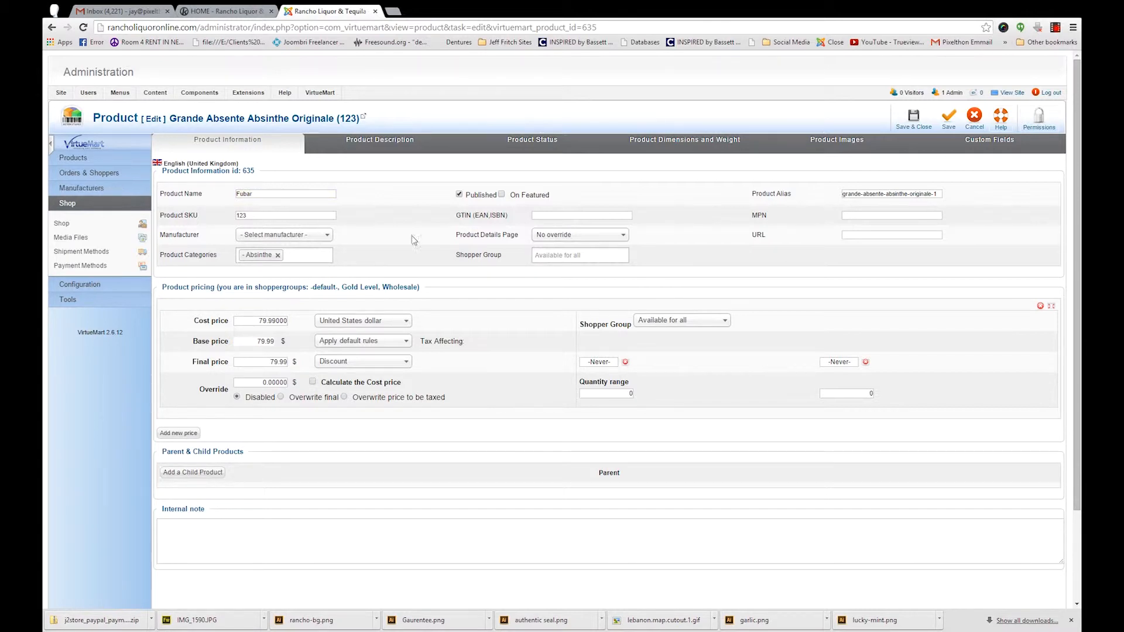
left_click(868, 193)
key("ctrl+a")
key("BackSpace")
double_click(241, 215)
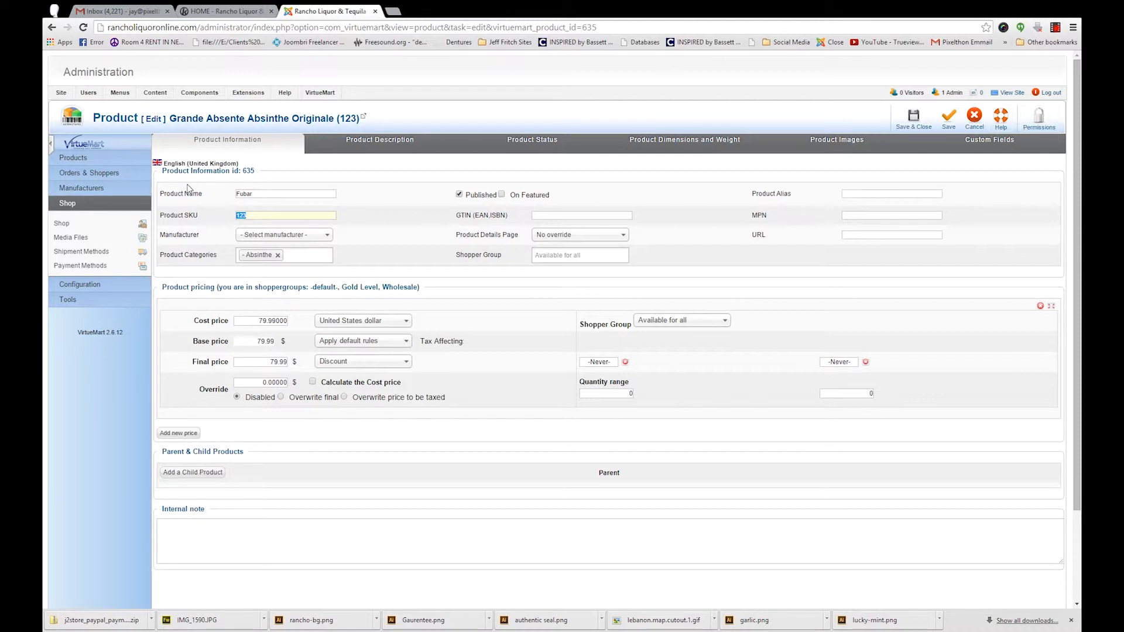
type("fua")
- Choose Fubar as the product's manufacturer and reset the choice to no manufacturer
left_click(314, 236)
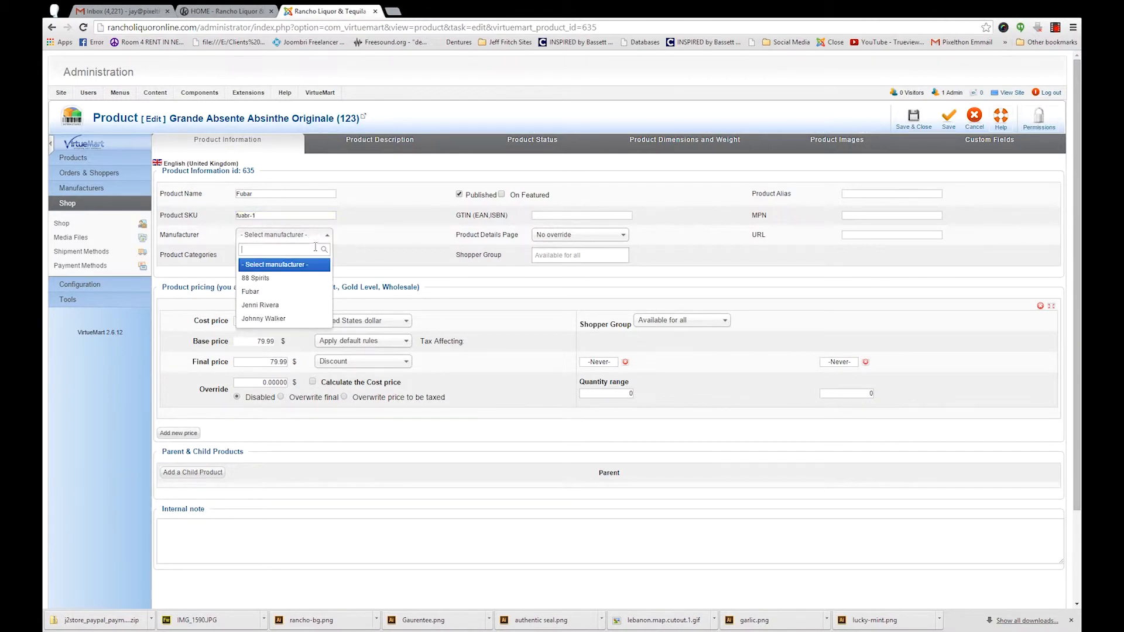
left_click(260, 296)
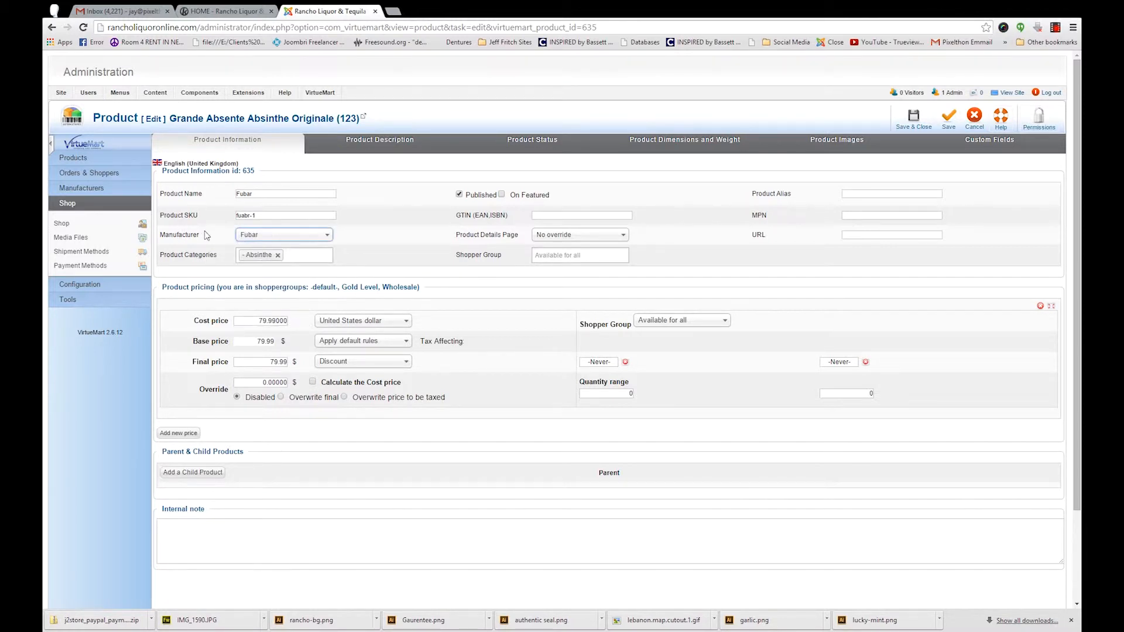
left_click(313, 240)
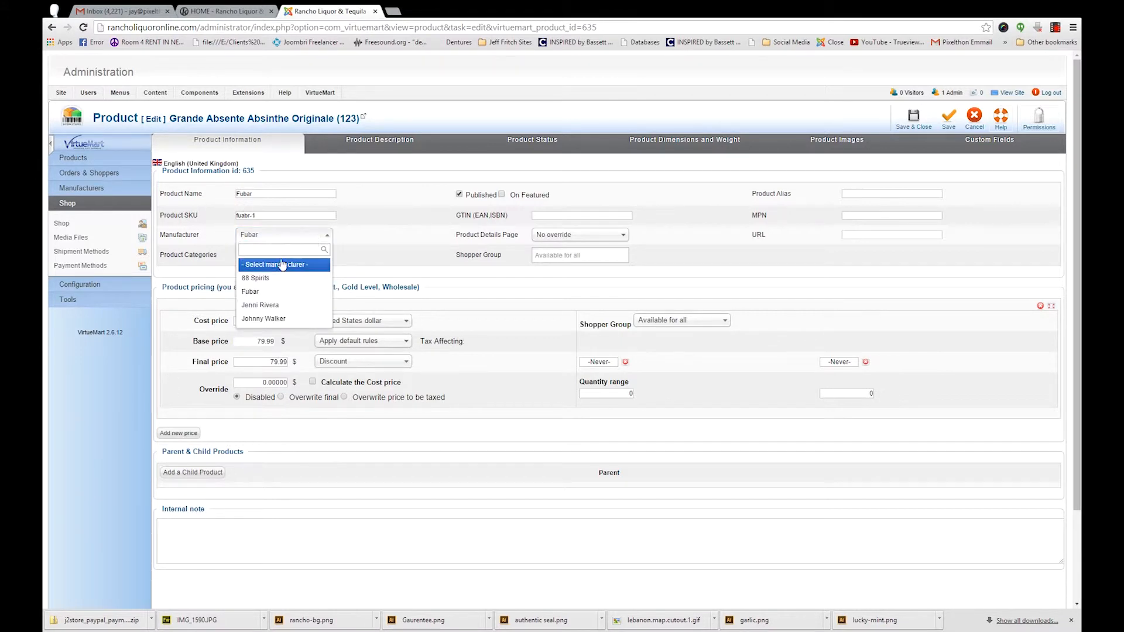
left_click(282, 264)
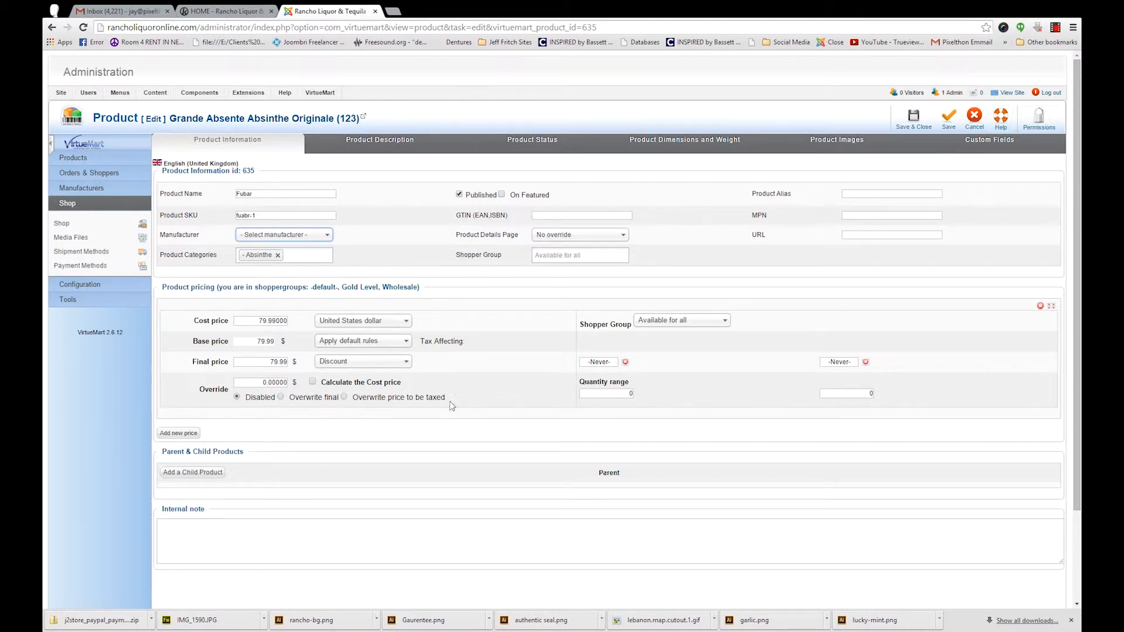
- Replace the product's Absinthe category with Tequila
left_click(278, 256)
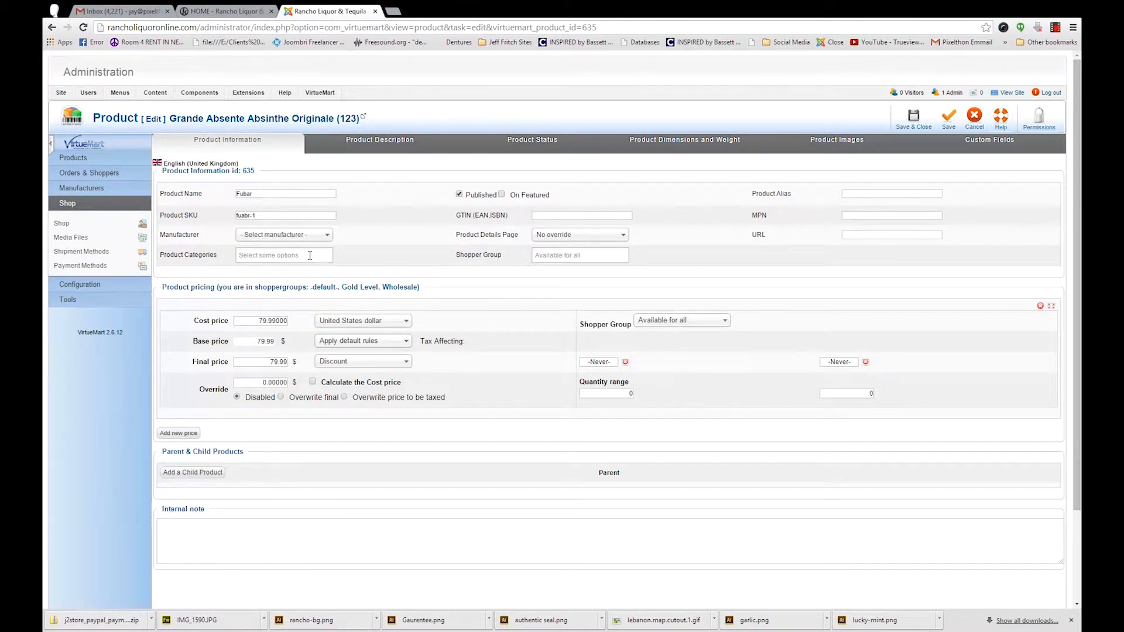
left_click(310, 256)
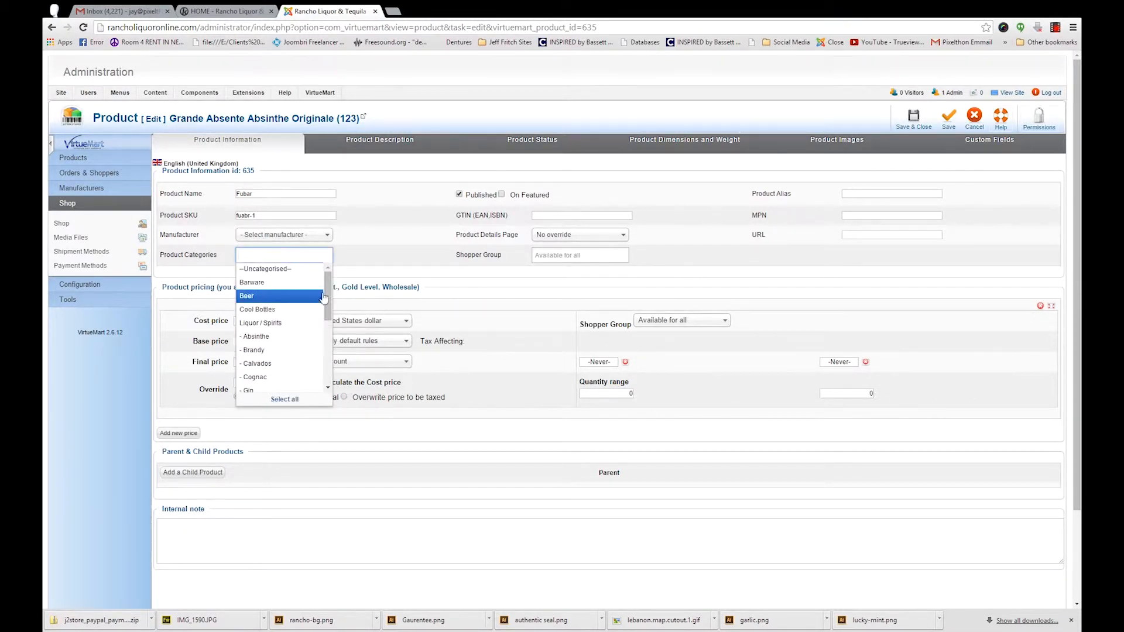
left_click_drag(329, 307, 327, 352)
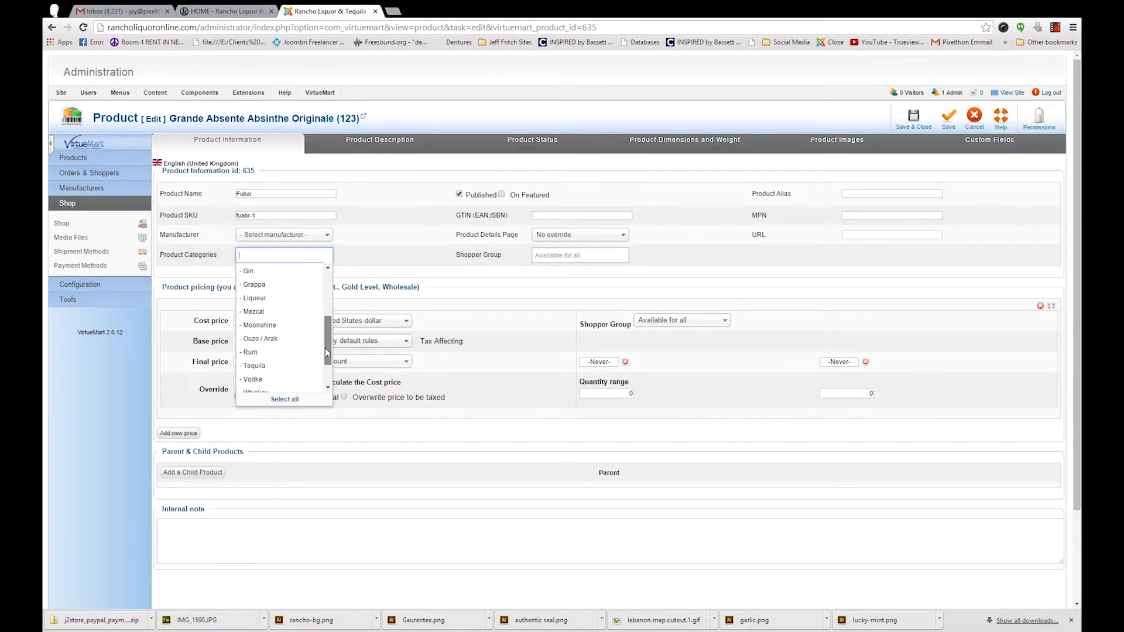
scroll(275, 311, "down", 1)
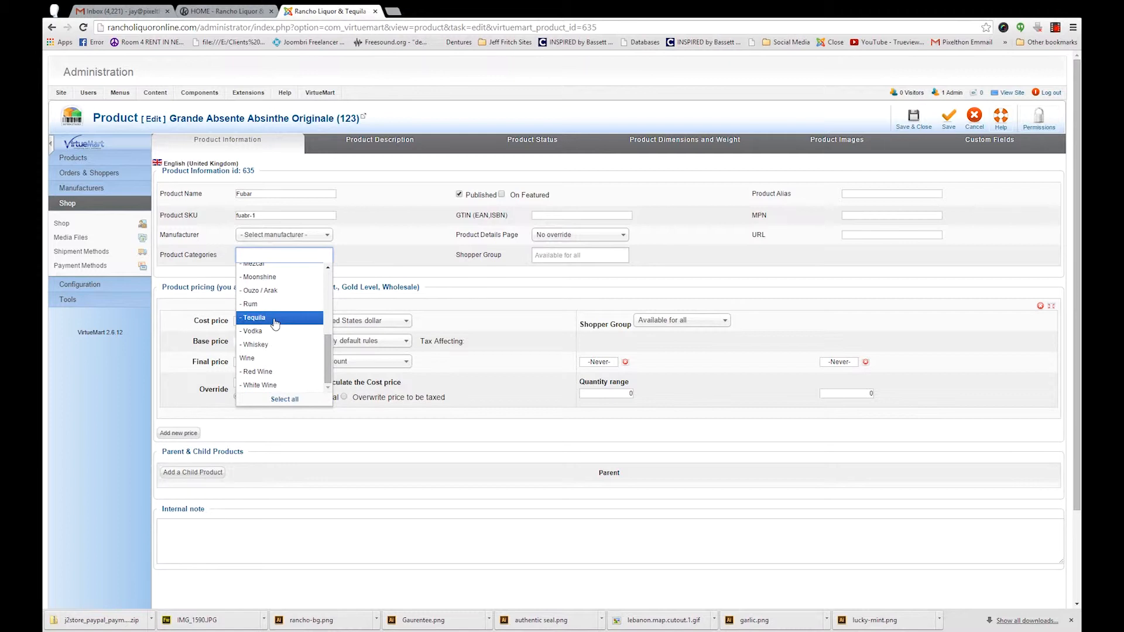
left_click(275, 319)
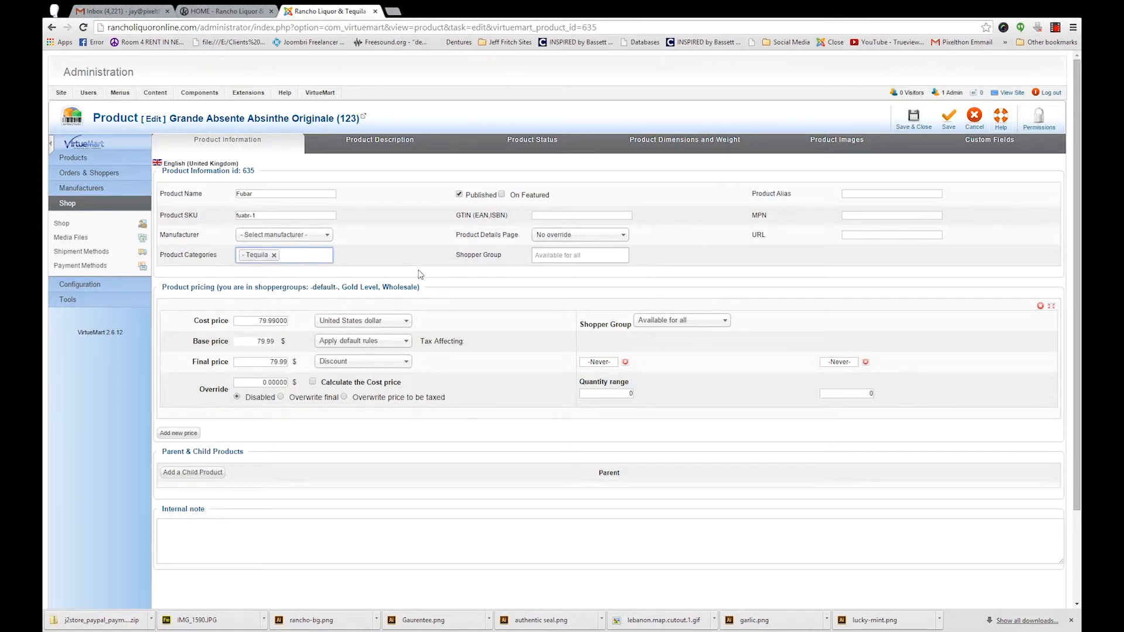
- Clear the cost price and the final price in the product pricing section
left_click_drag(260, 322, 357, 326)
key("BackSpace")
left_click_drag(269, 364, 455, 354)
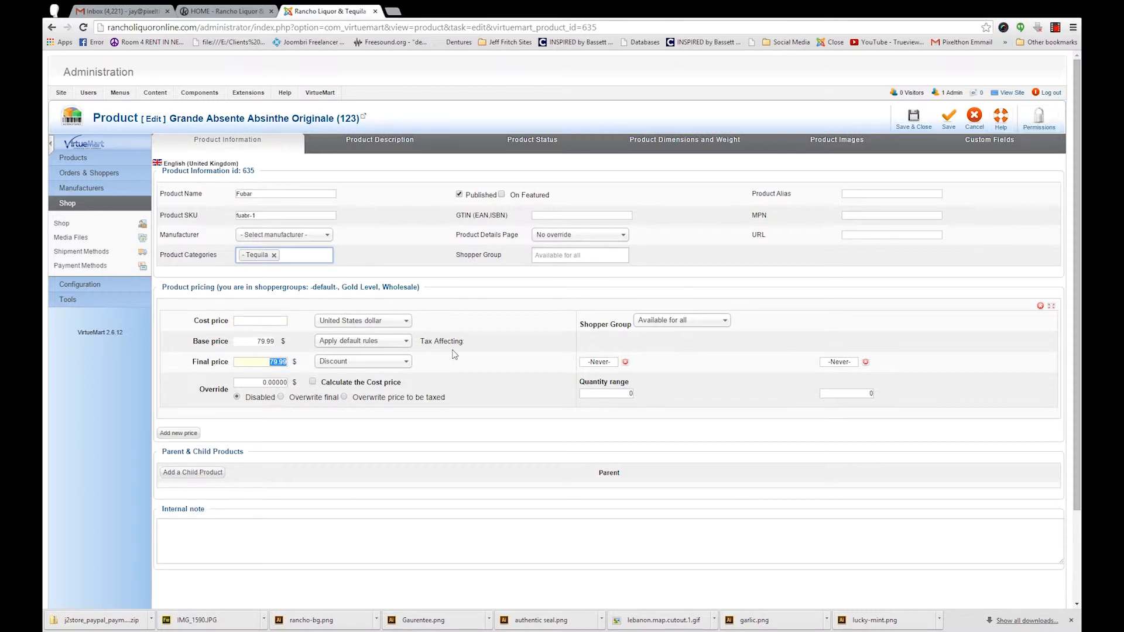
key("BackSpace")
left_click(271, 321)
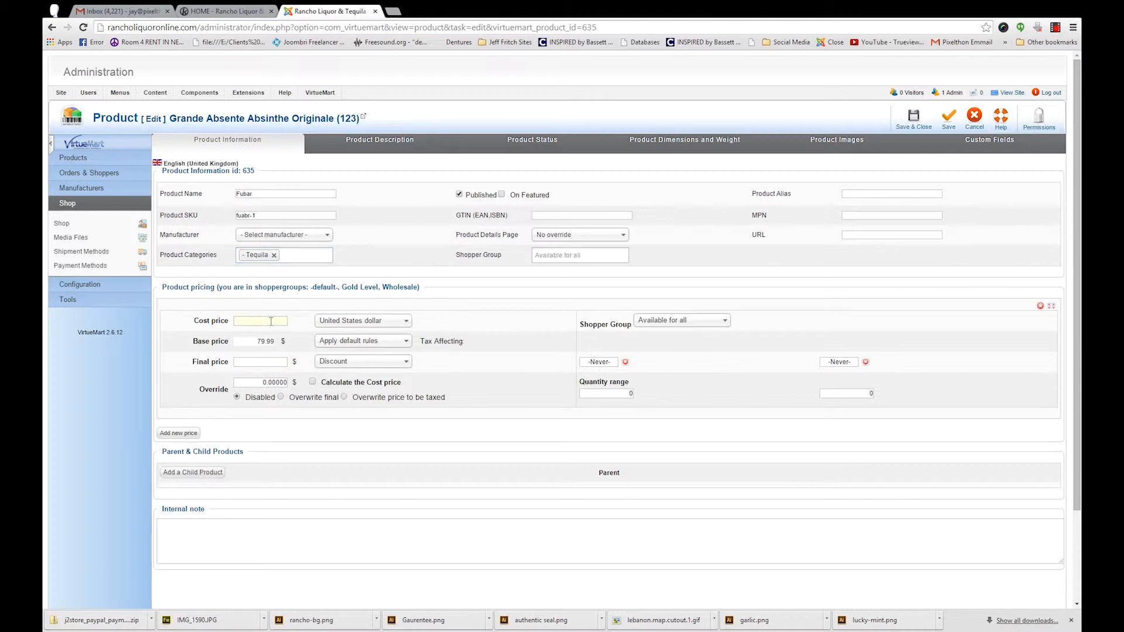
- Switch to Gmail and search the mail for the client's first name
left_click(121, 11)
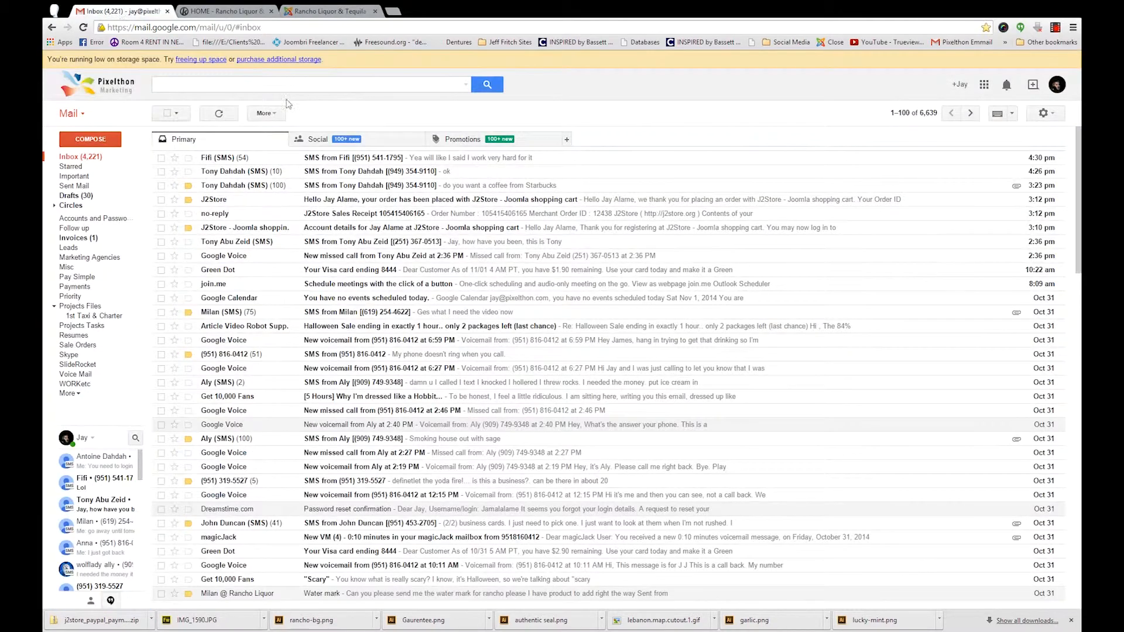
left_click(276, 83)
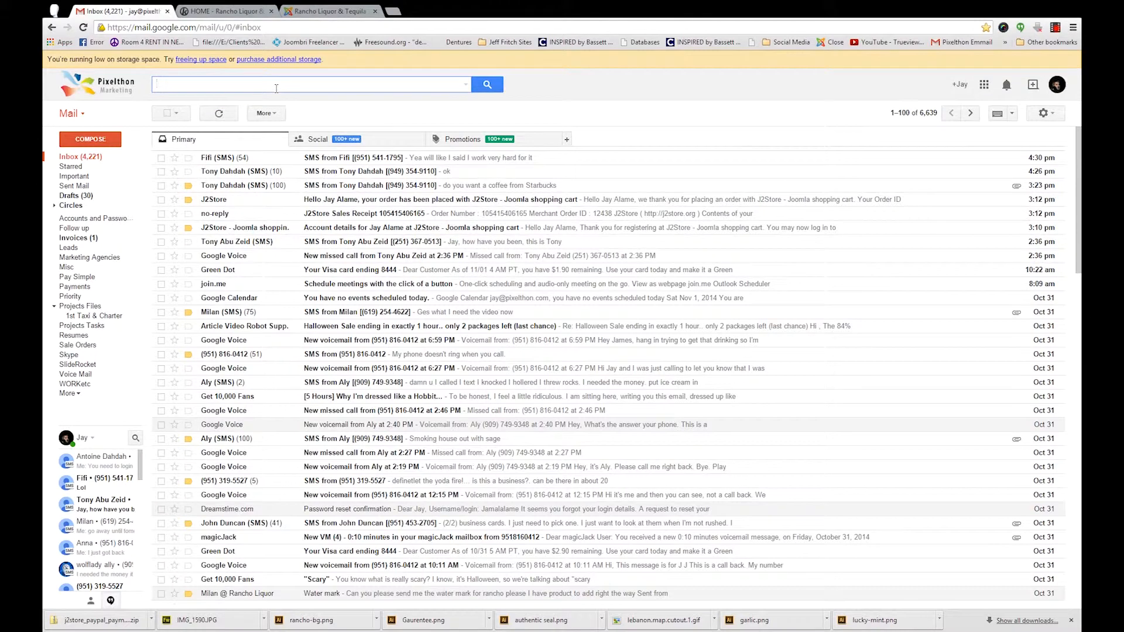
type("milan")
key("Return")
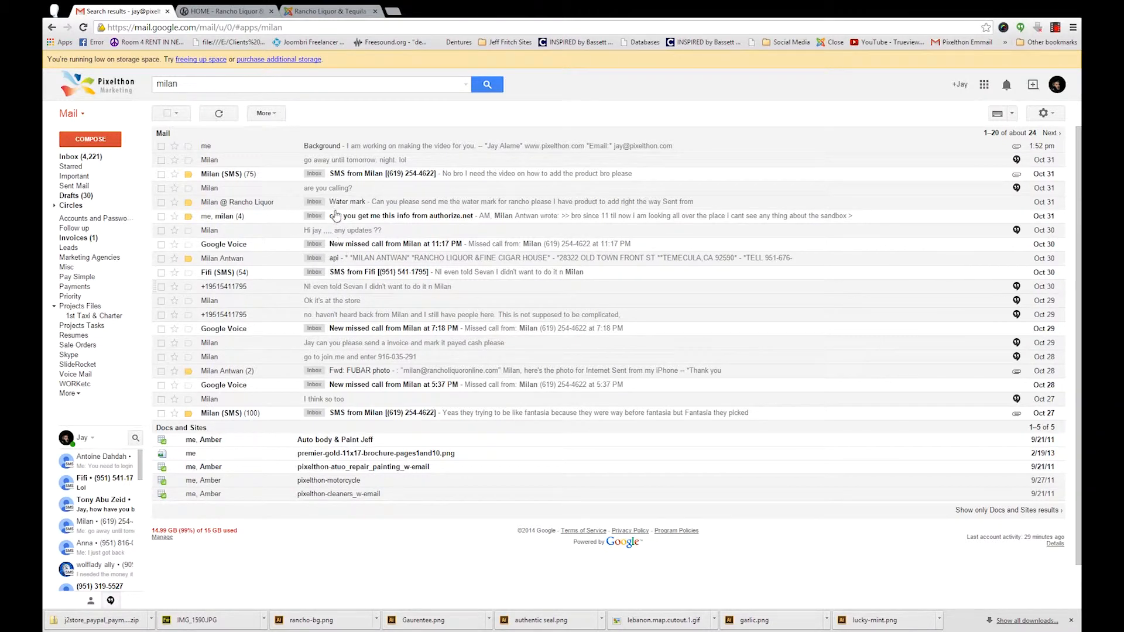
- Search the mail for "fubar" and open the forwarded FUBAR photo message to read the requested price
double_click(218, 86)
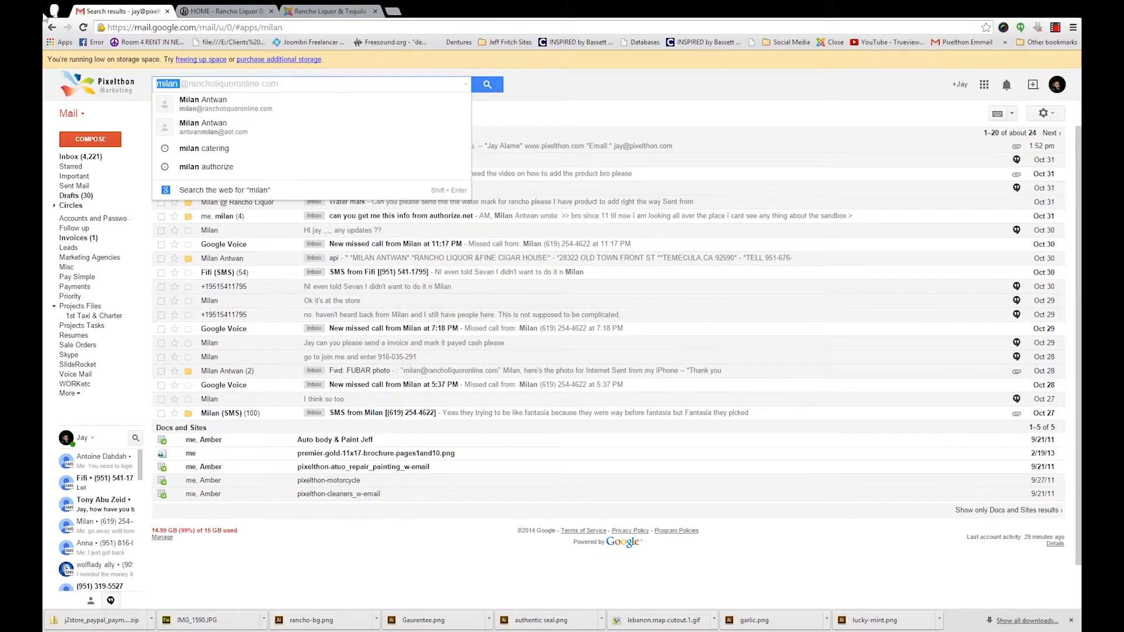
type("fubar")
key("Return")
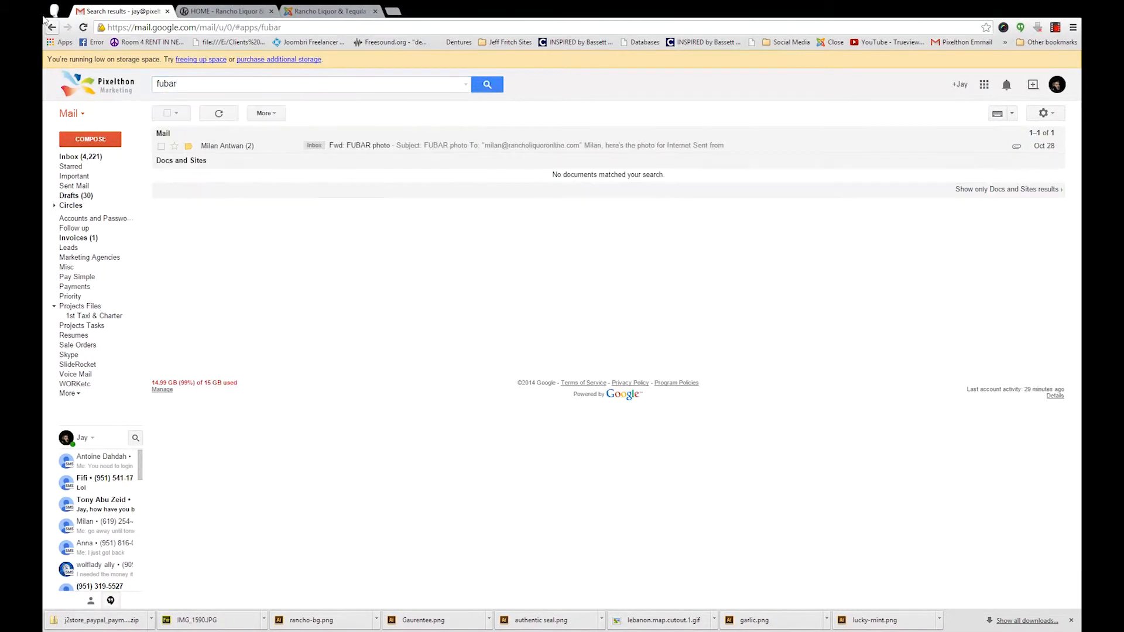
left_click(377, 150)
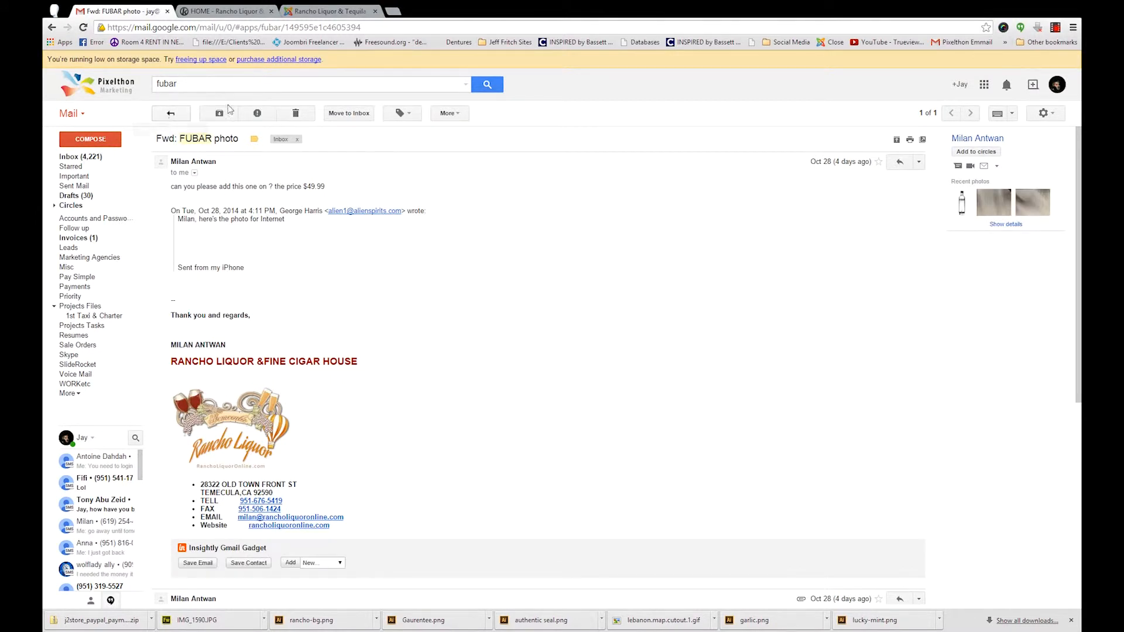
- Return to the VirtueMart product form and set the cost price to 49.99
left_click(225, 11)
left_click(296, 12)
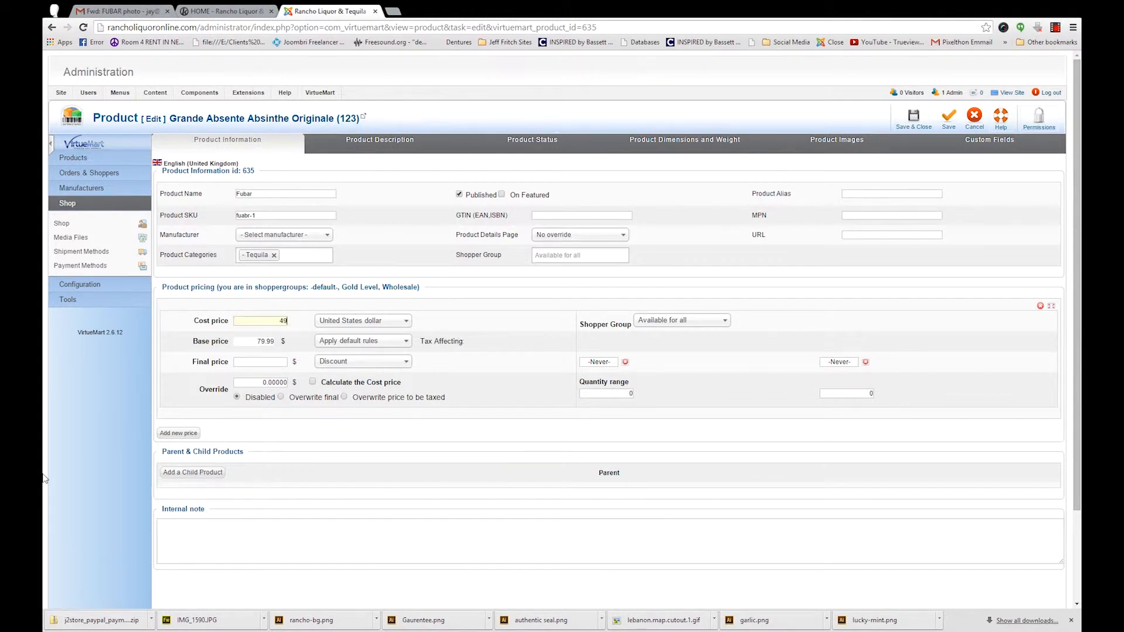
type(".99")
left_click(606, 118)
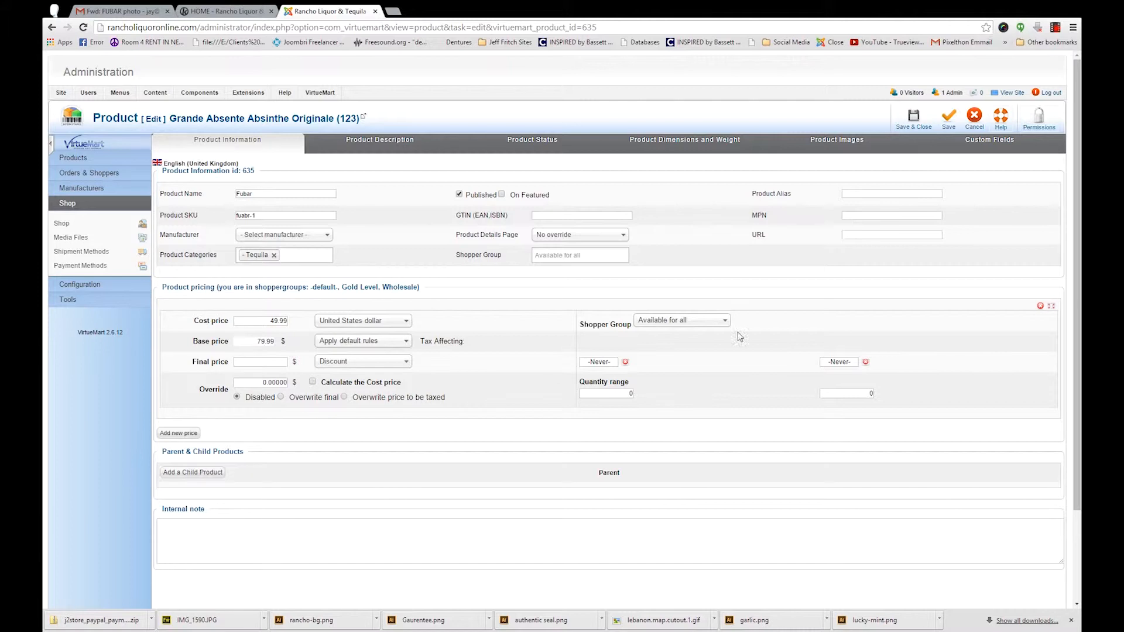
- Clear the short description and the product description of the cloned product
scroll(739, 340, "down", 2)
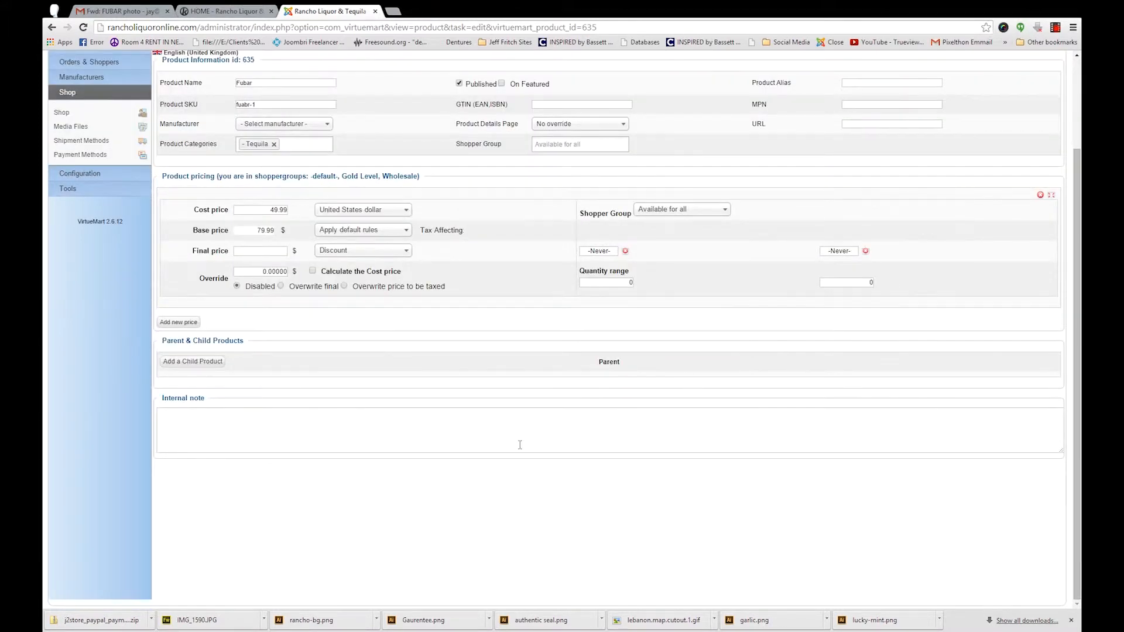
scroll(520, 445, "up", 2)
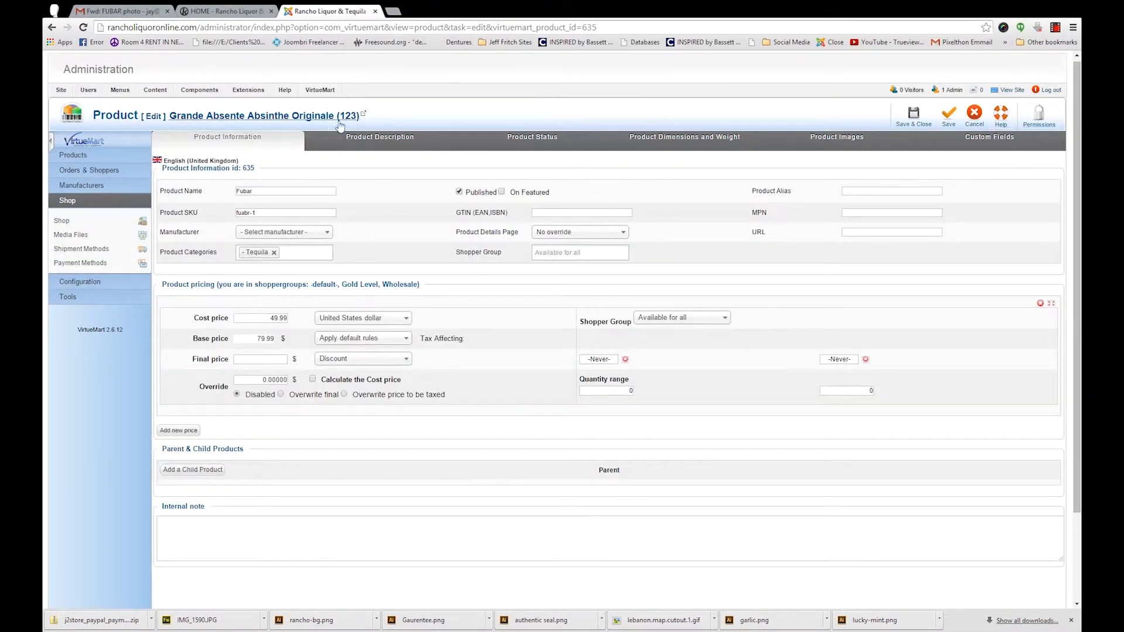
left_click(385, 146)
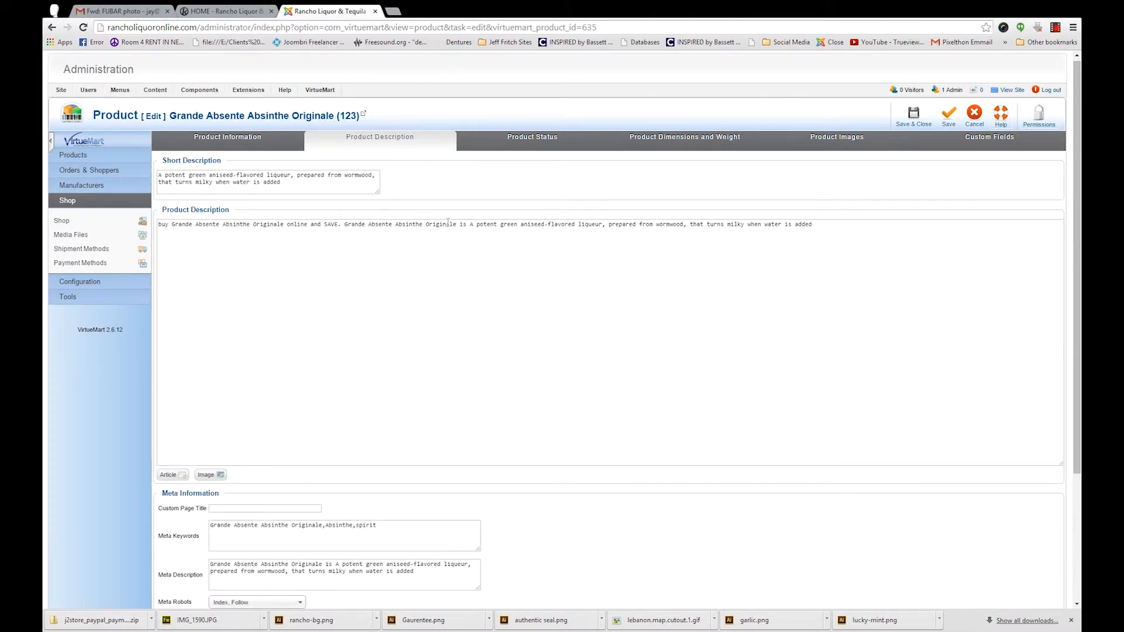
left_click_drag(331, 183, 57, 171)
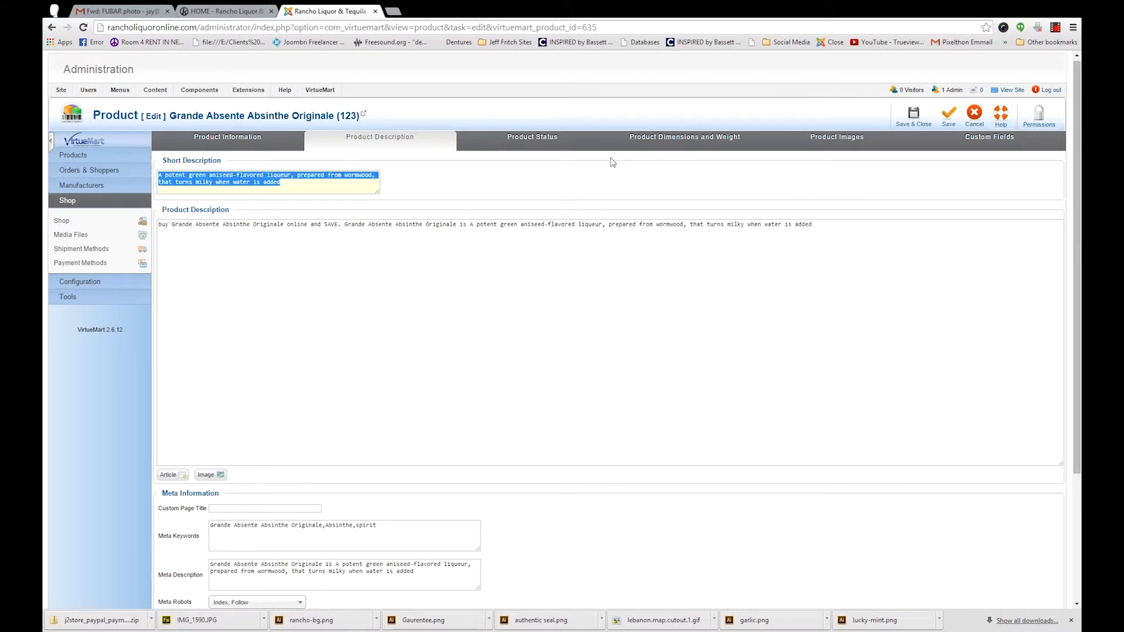
key("Delete")
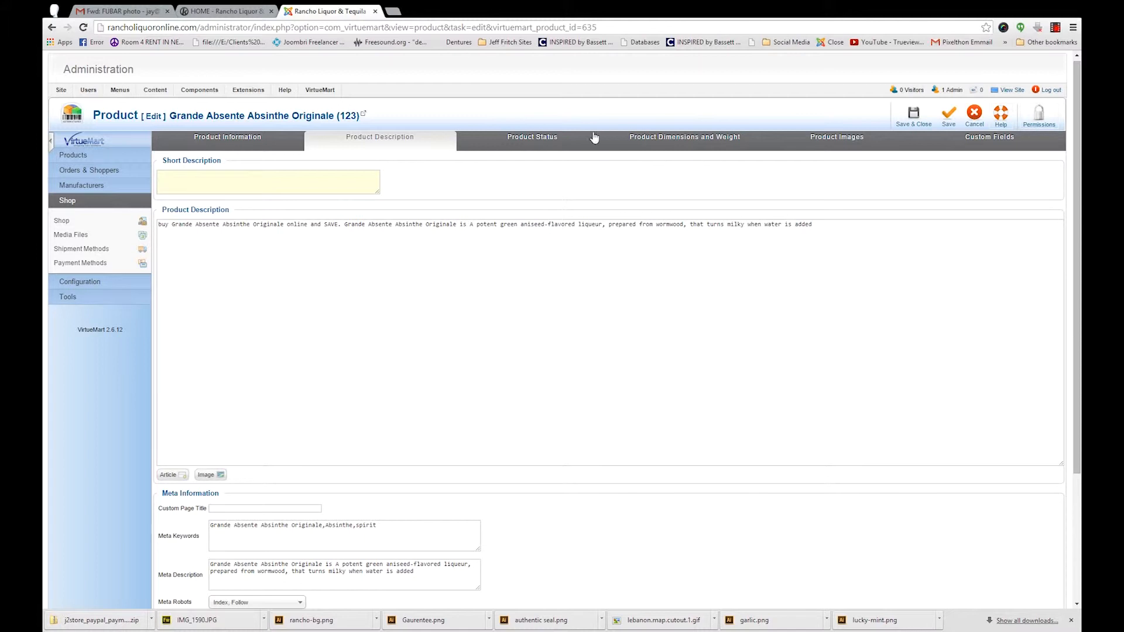
left_click_drag(855, 237, 45, 234)
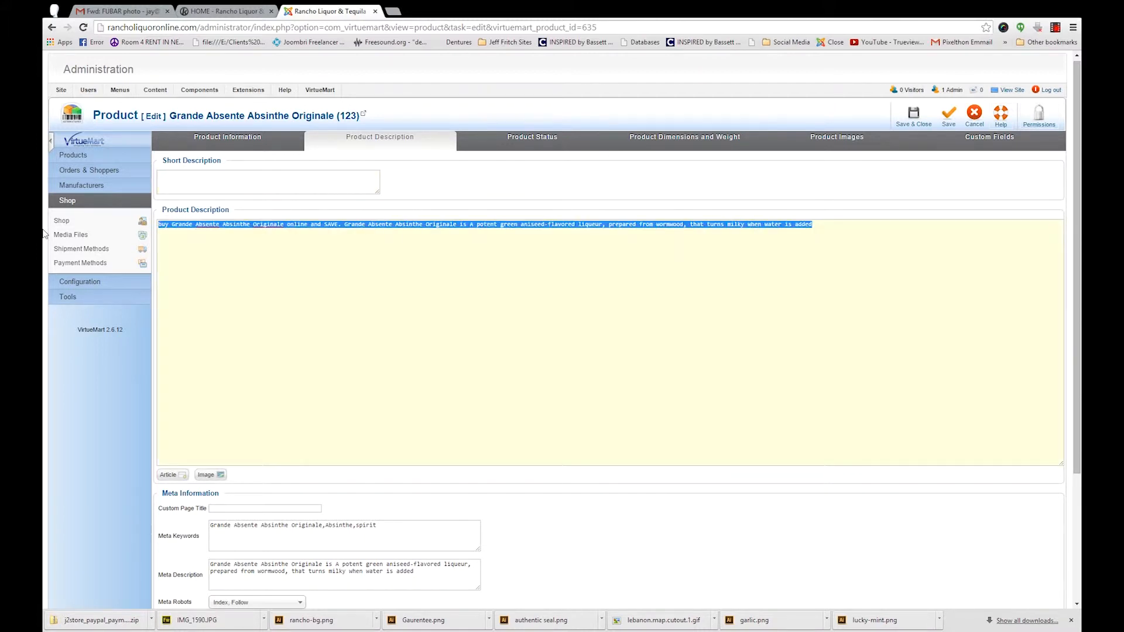
key("Delete")
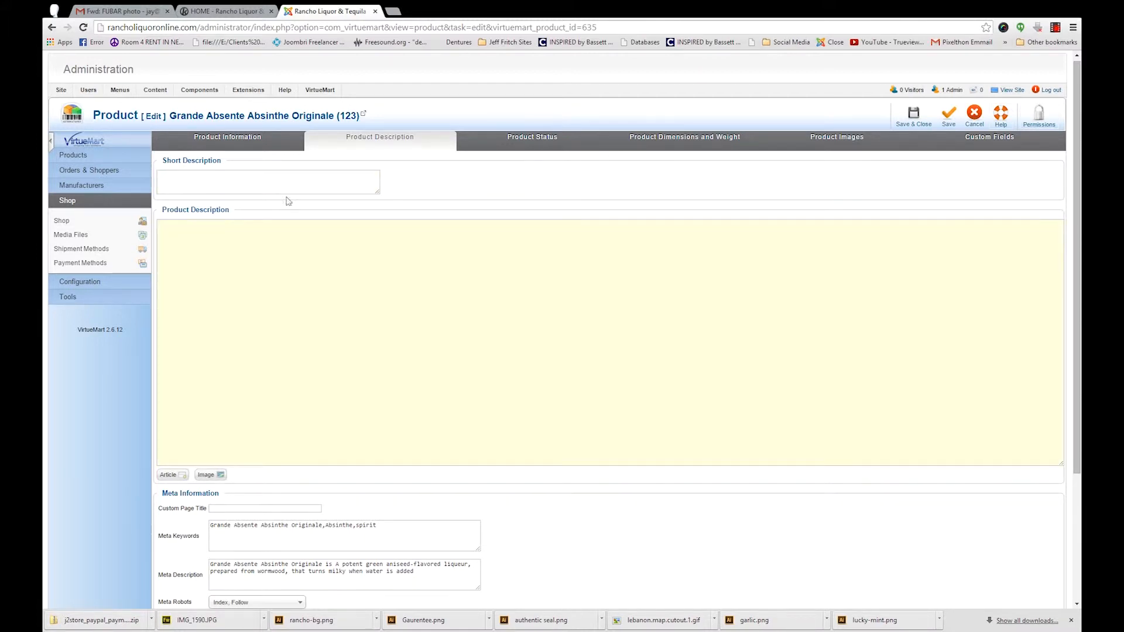
left_click(267, 290)
- Check the Rancho Liquor storefront and the forwarded FUBAR email for product details, and return to the product form
left_click(244, 13)
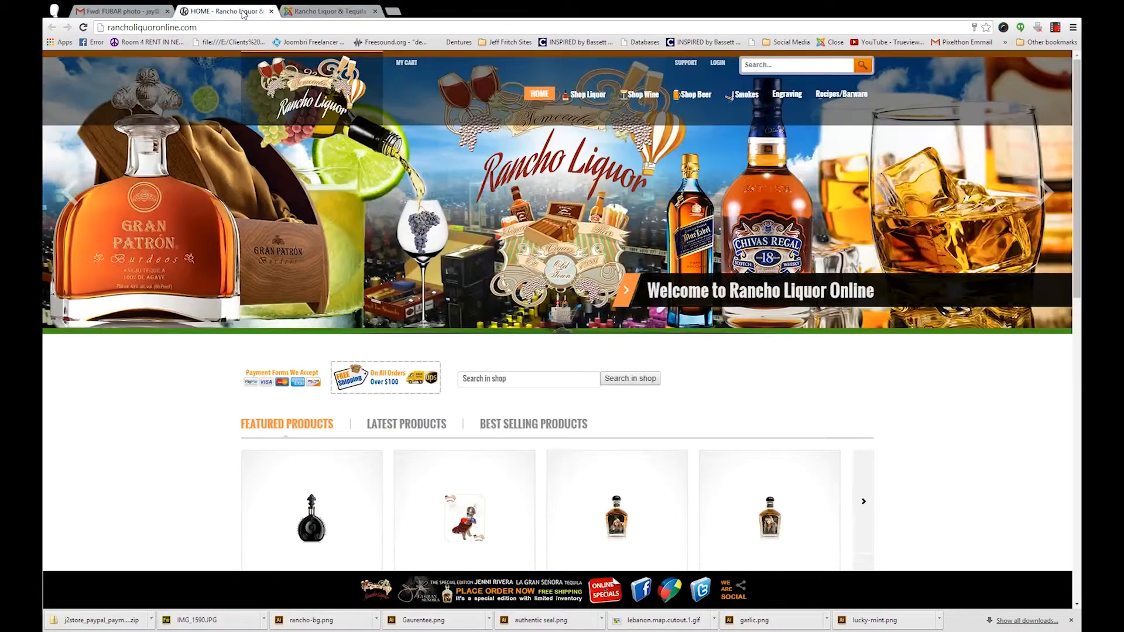
left_click(128, 13)
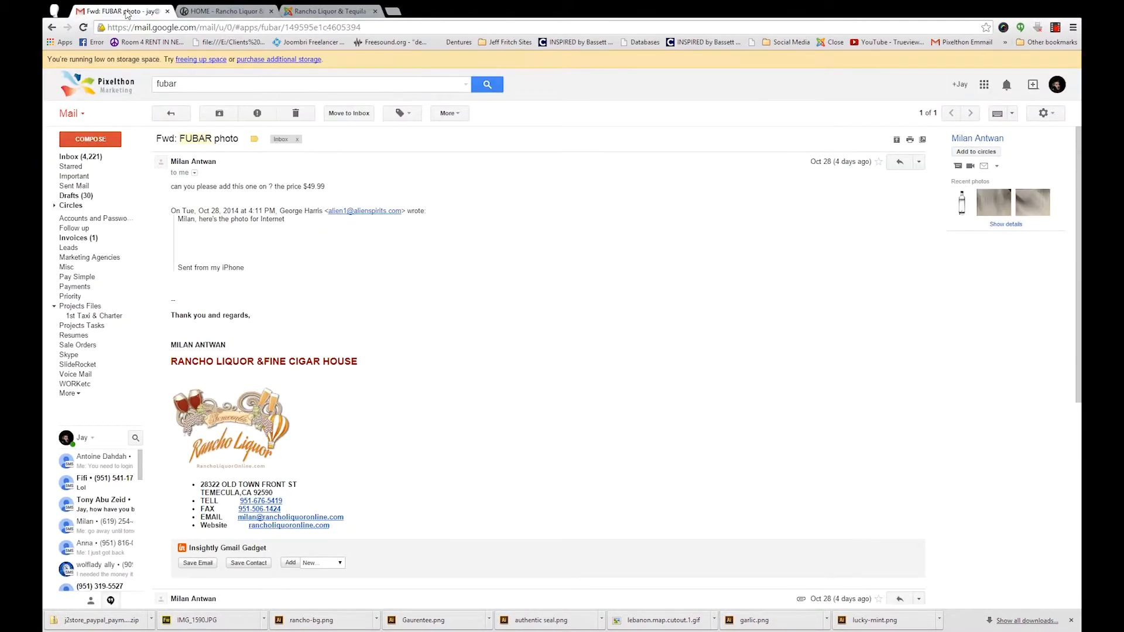
left_click(330, 13)
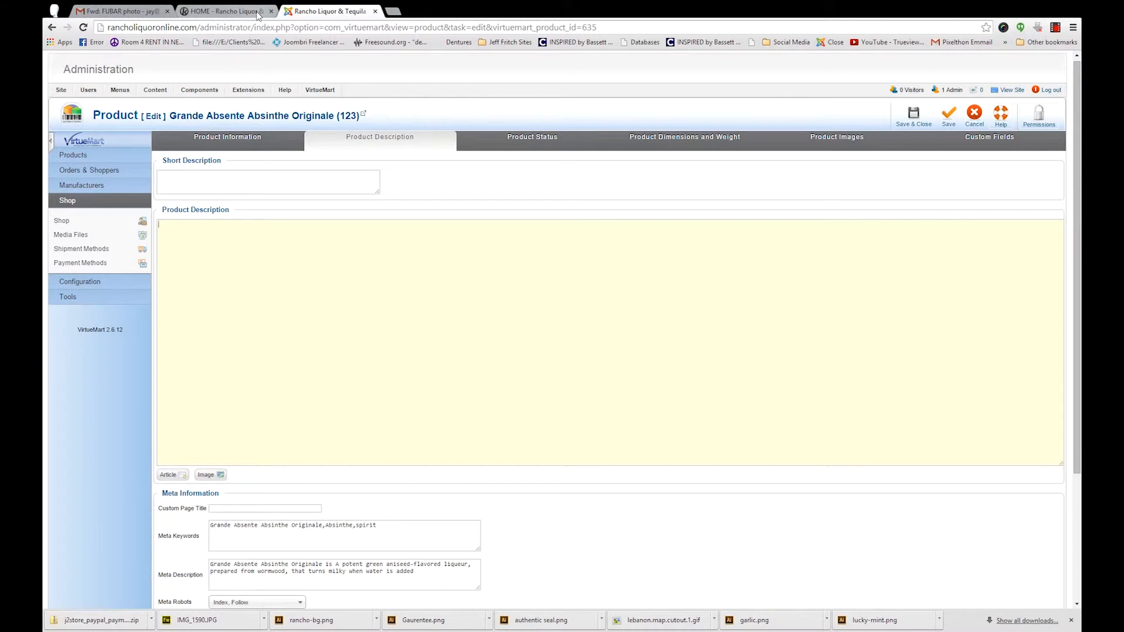
- Search Google for "fubar tequila" in a new browser tab
left_click(392, 12)
type("fubar")
key("BackSpace")
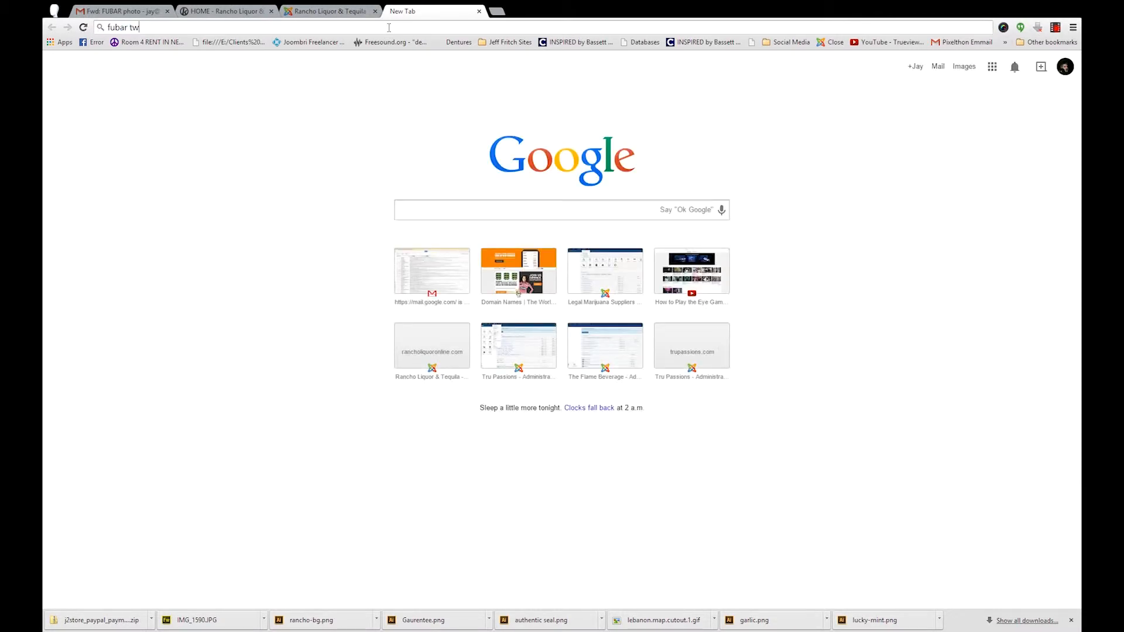
type("tequila")
key("Return")
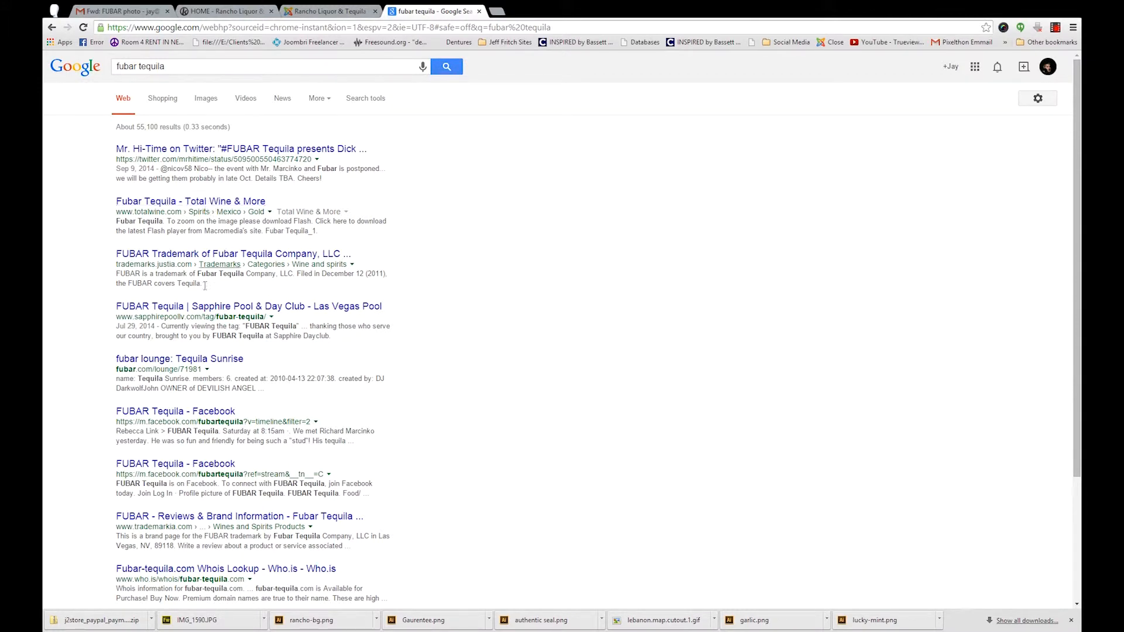
- Examine the "fubar lounge: Tequila Sunrise" result for product information and return to the search results
left_click(213, 362)
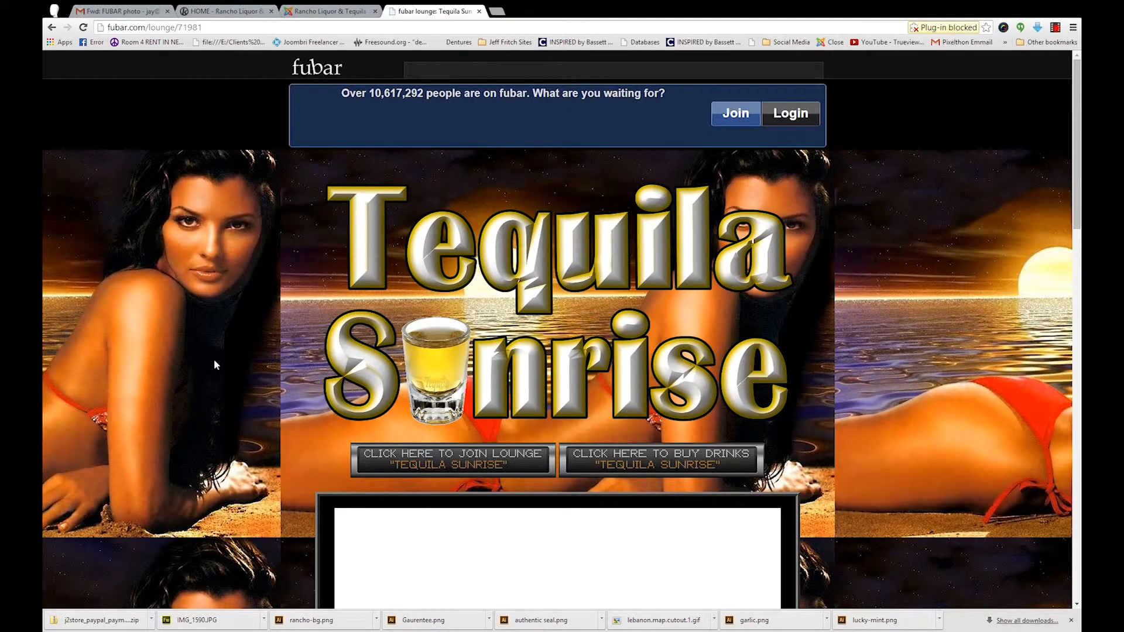
scroll(366, 343, "down", 7)
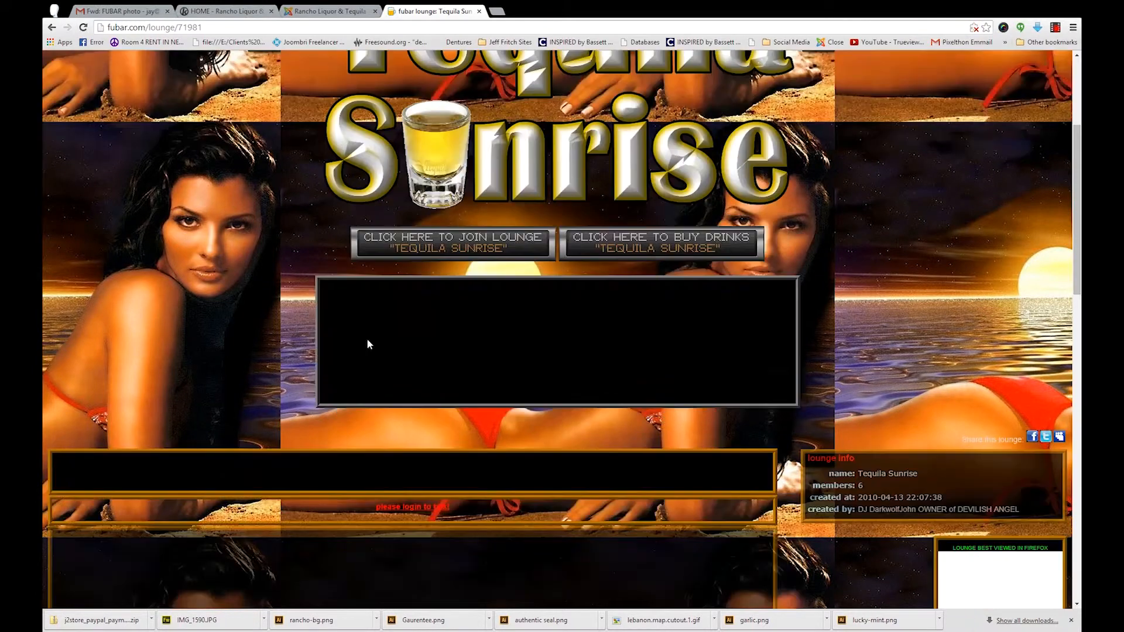
scroll(761, 513, "down", 10)
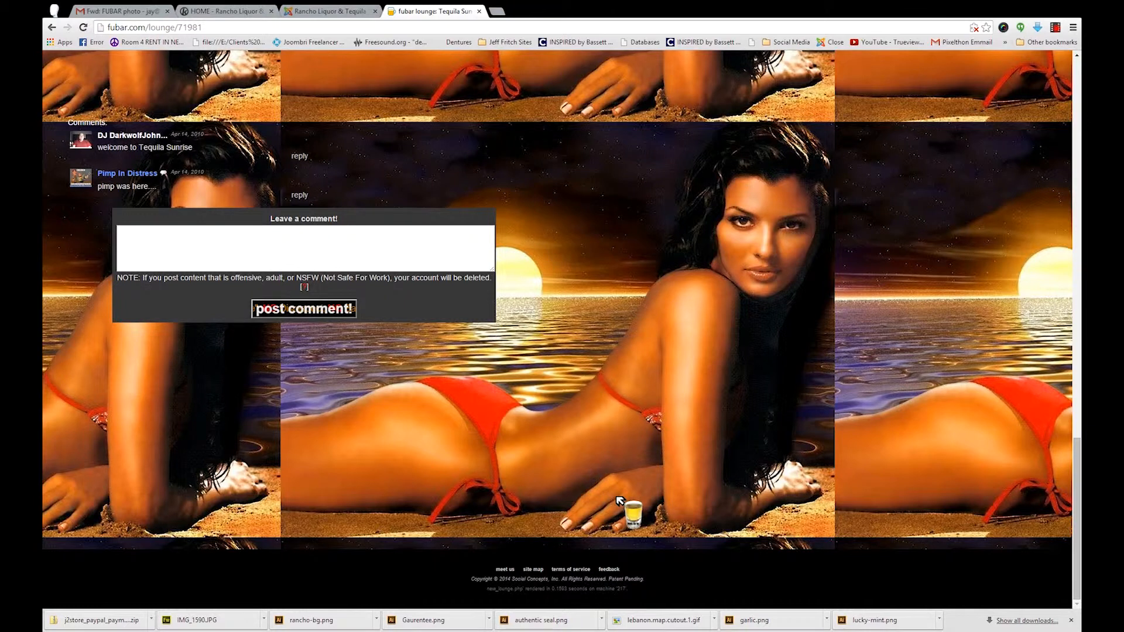
scroll(495, 433, "up", 15)
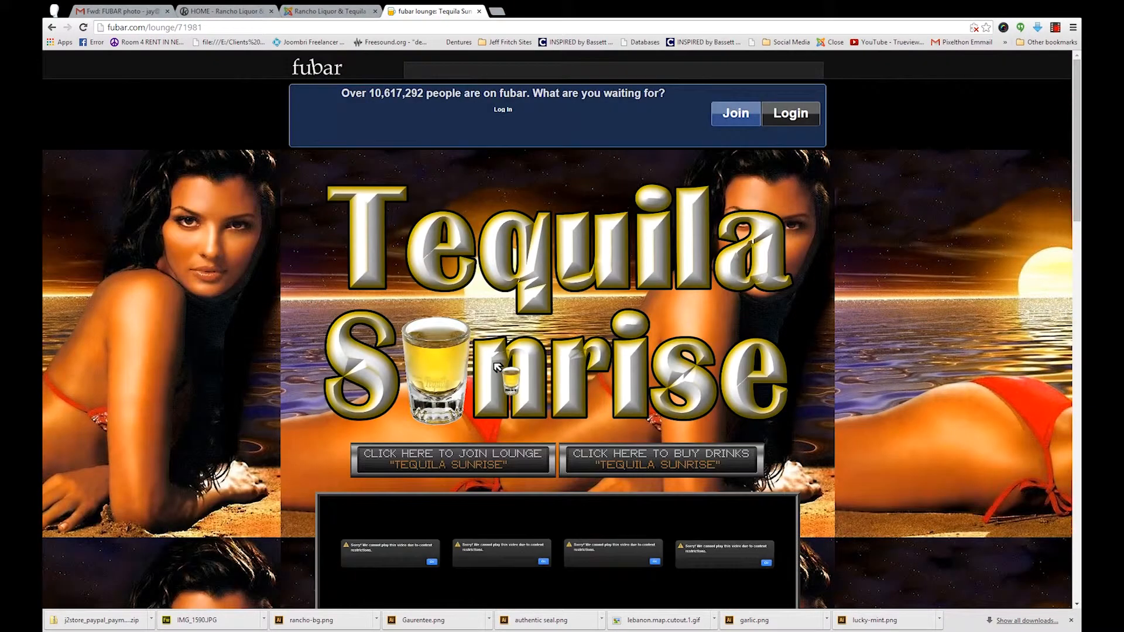
left_click(52, 27)
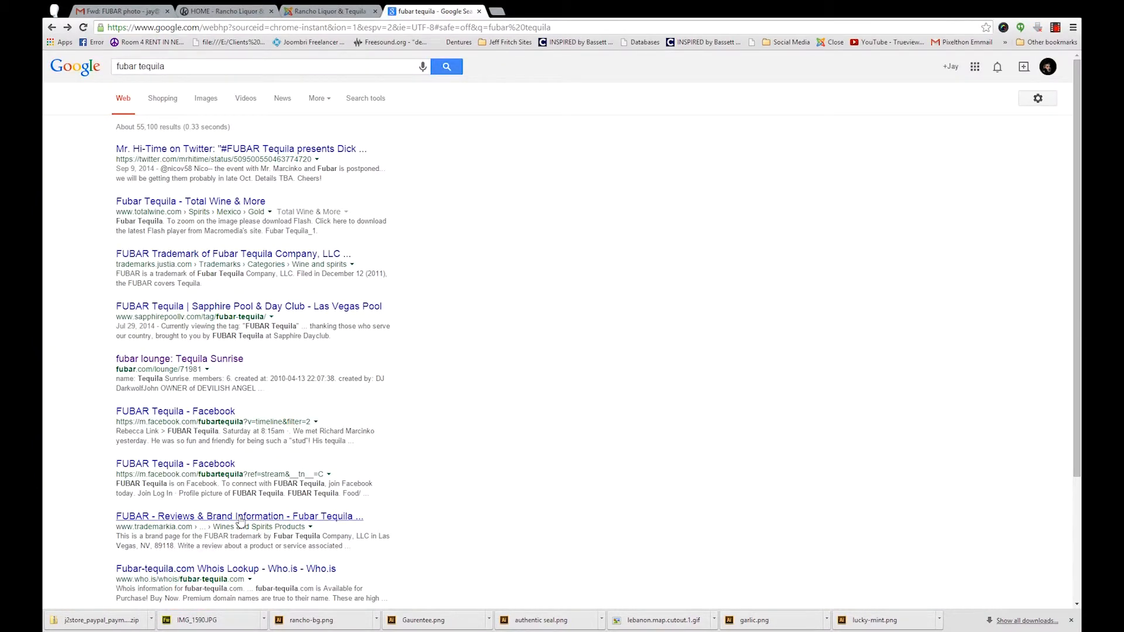
- Examine the FUBAR brand page on Trademarkia and its Fubar Tequila Company listing for product details, and return to the search results
left_click(193, 517)
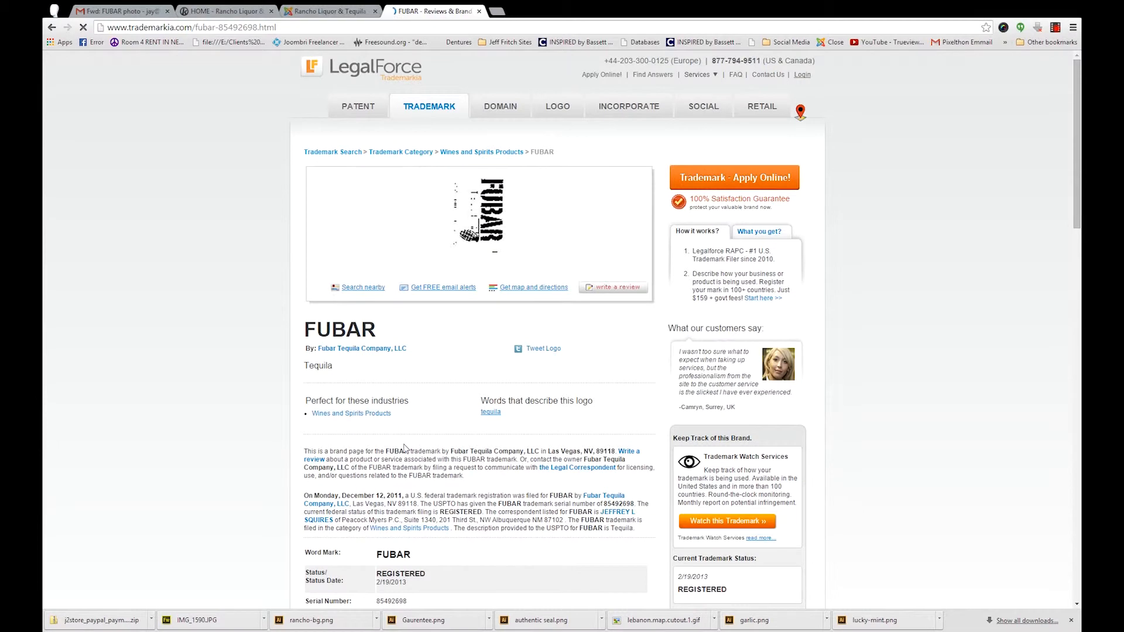
scroll(391, 425, "down", 4)
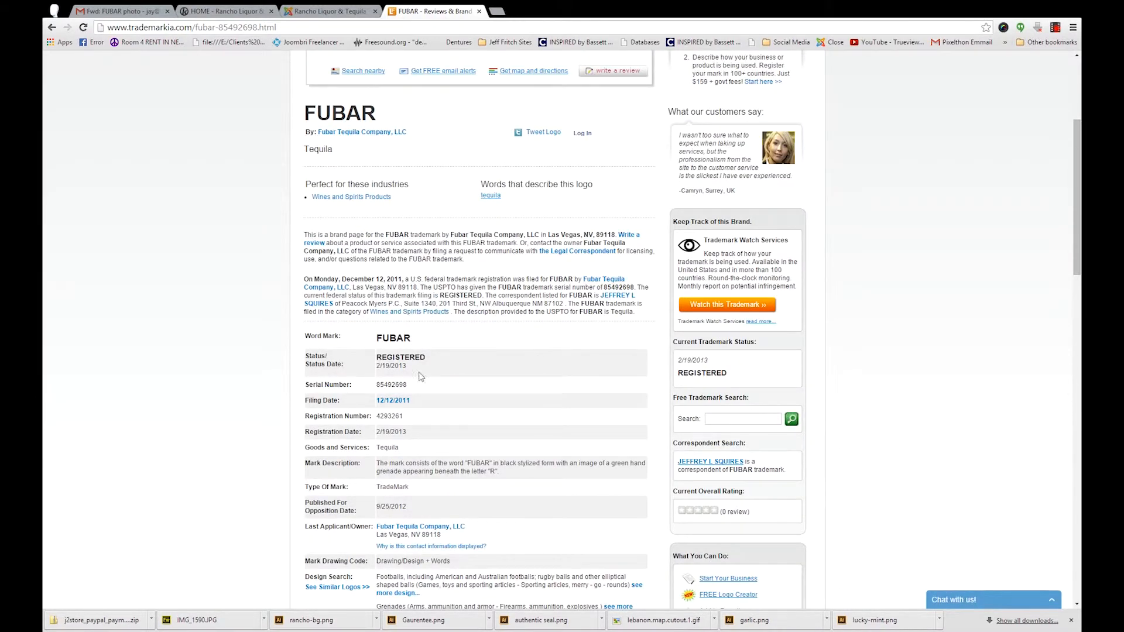
scroll(442, 304, "down", 2)
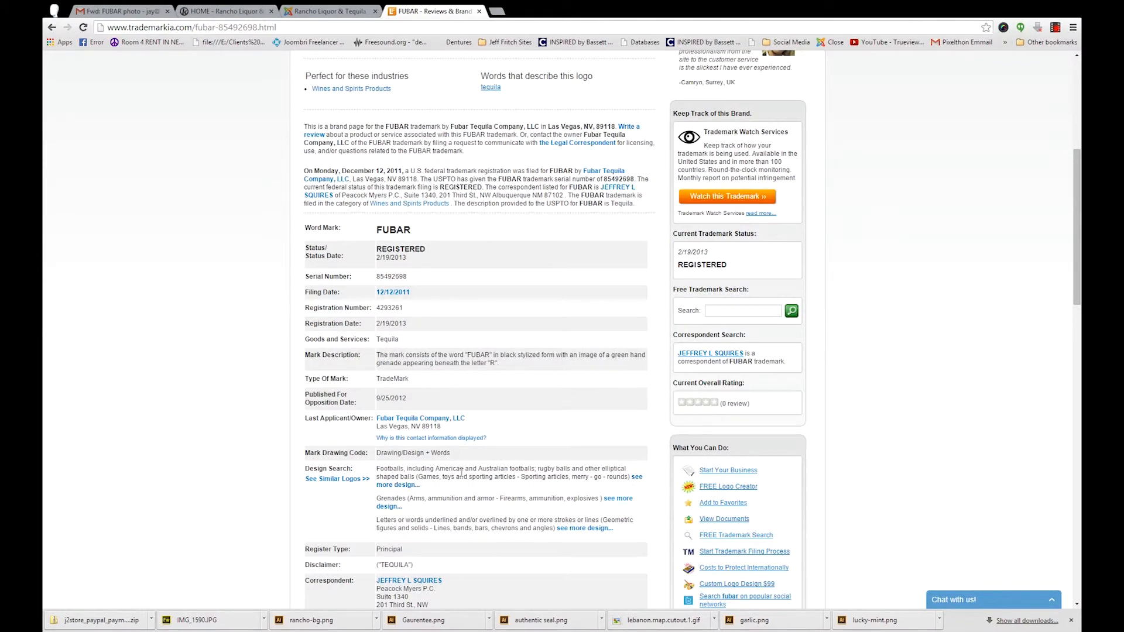
scroll(462, 473, "down", 5)
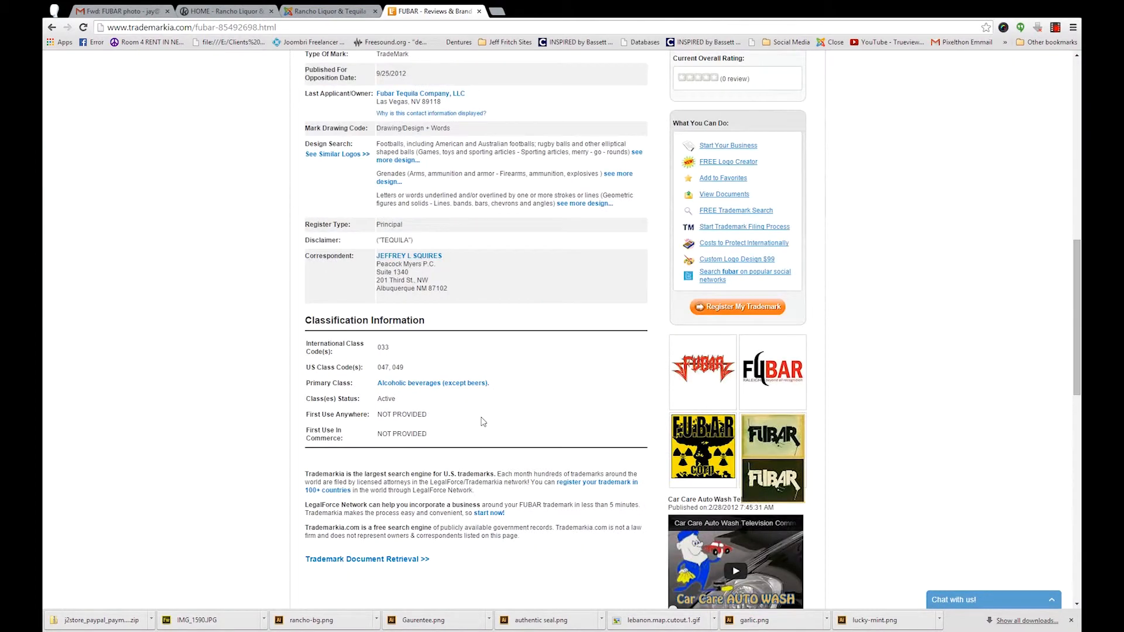
scroll(217, 366, "up", 7)
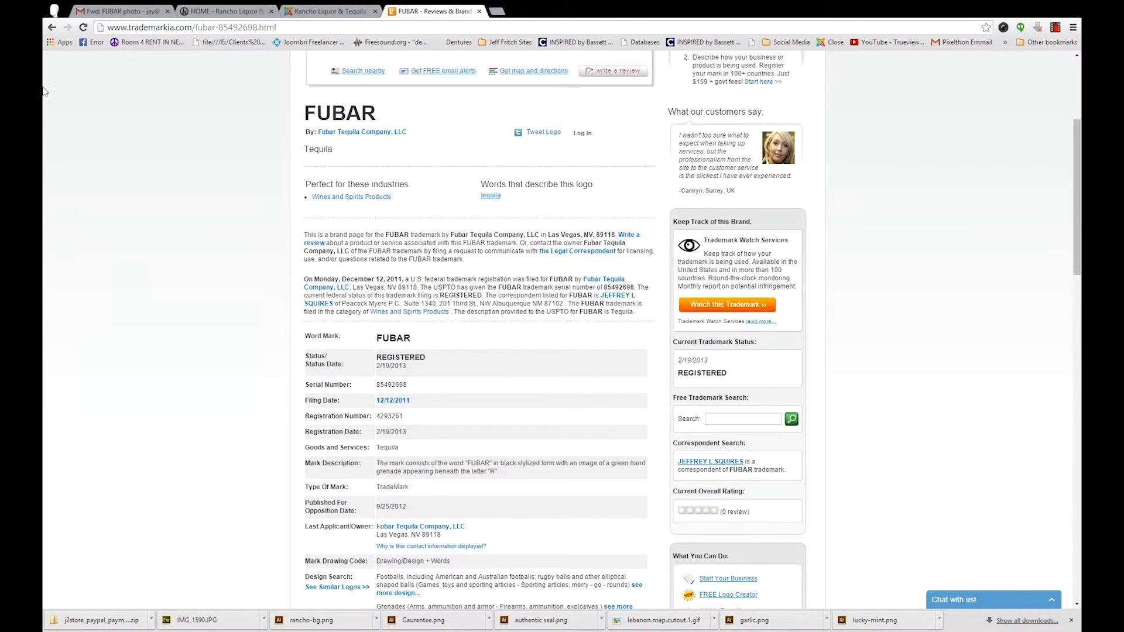
left_click(51, 28)
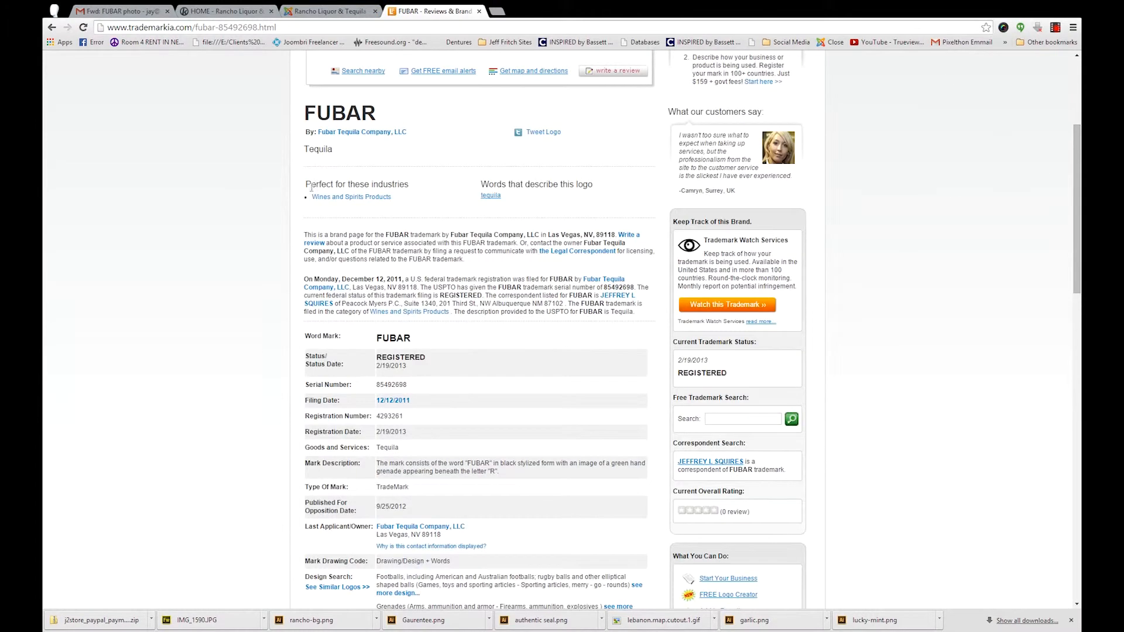
left_click(349, 133)
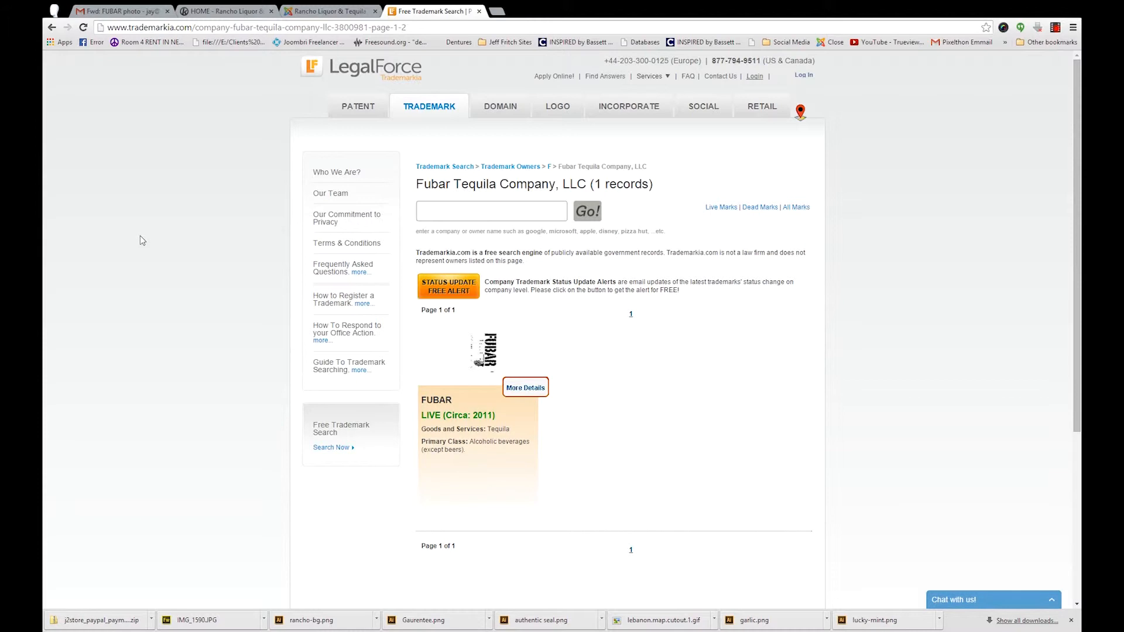
left_click(49, 28)
left_click(51, 28)
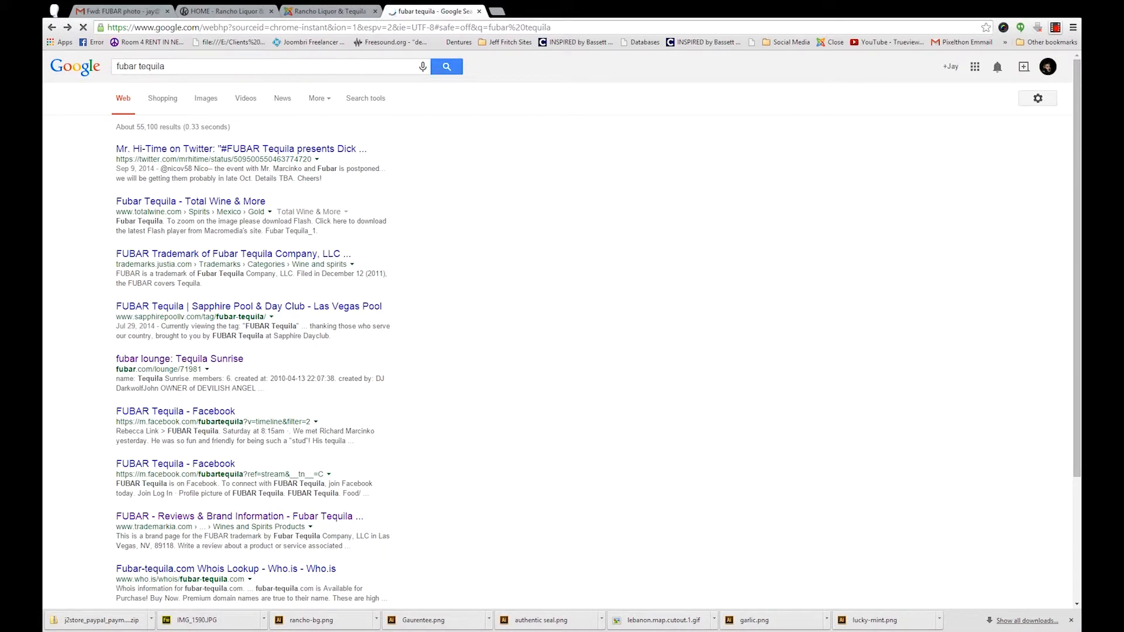
- In the VirtueMart product form, enter "100% Agave Silver Tequila" as short description and "100% Agave Silver Tequila." as product description
key("ctrl+shift+Tab")
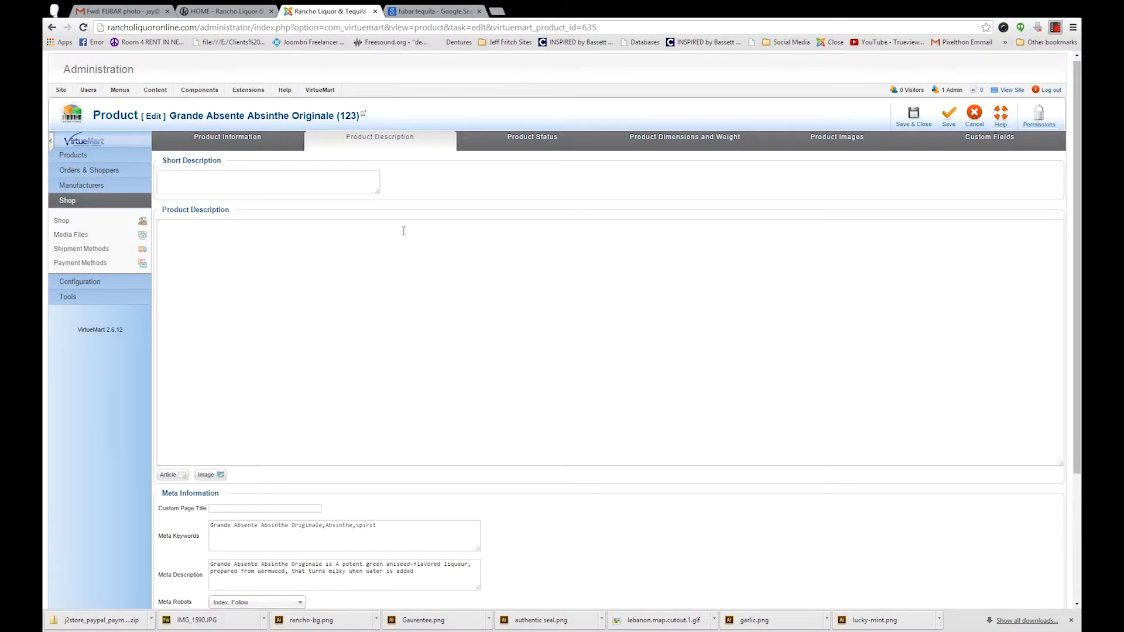
left_click(212, 191)
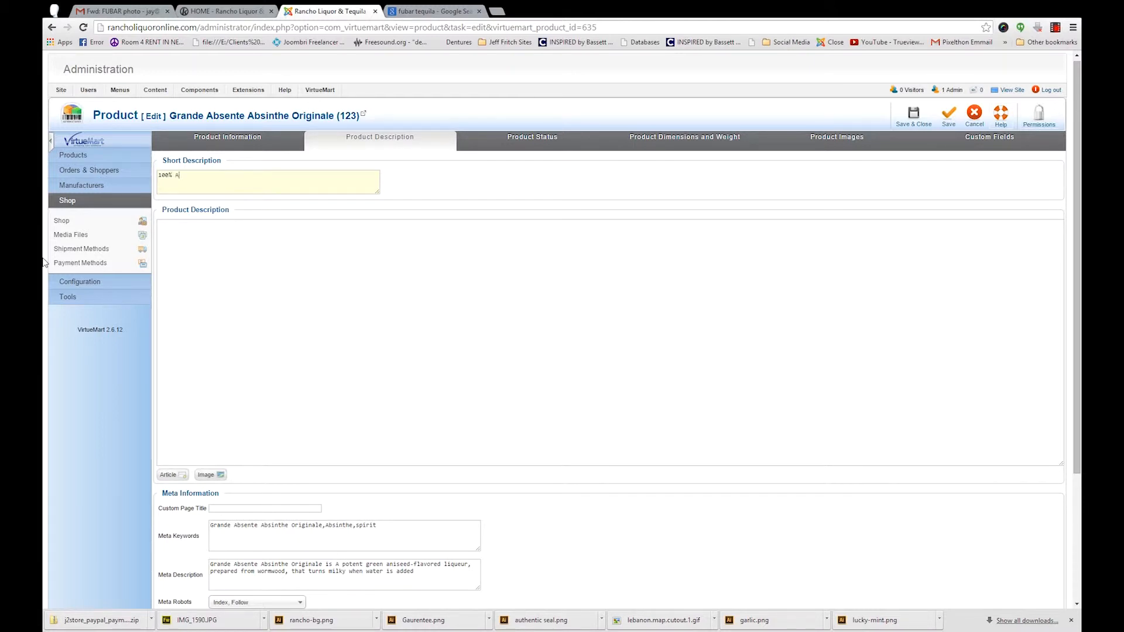
type("v")
type("e Sol;v")
key("ctrl+a")
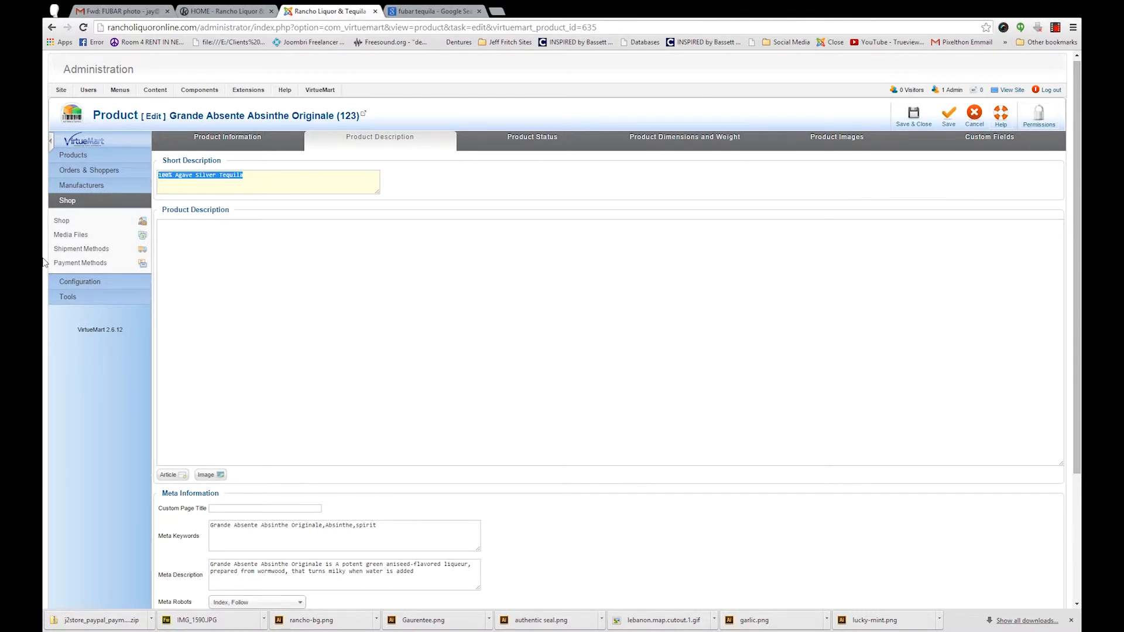
key("ctrl+c")
key("Tab")
key("ctrl+v")
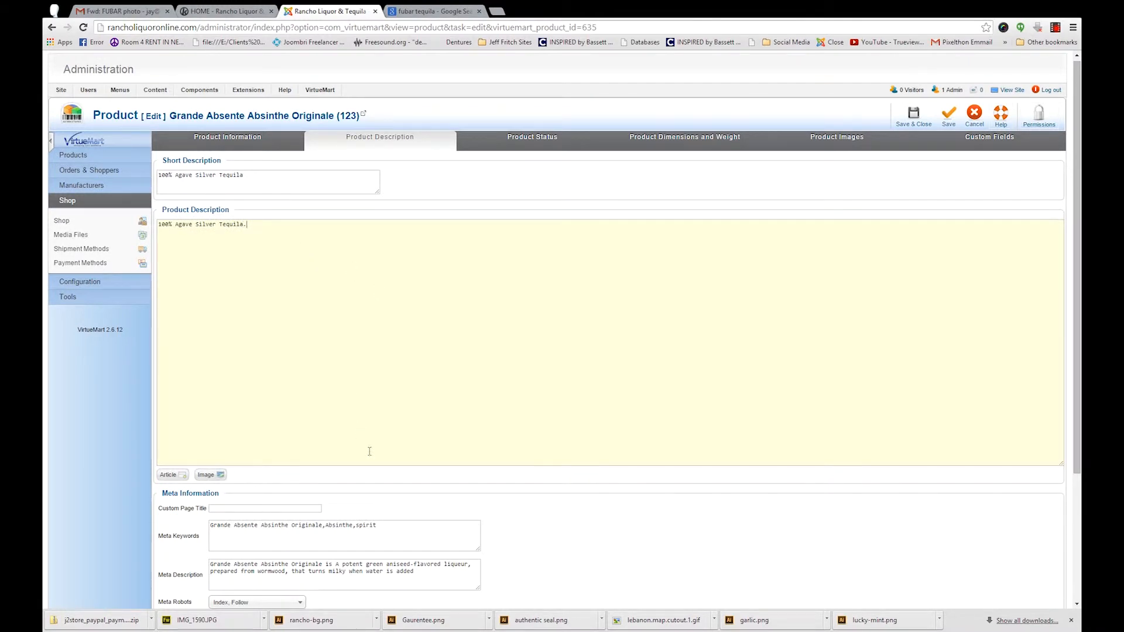
- Clear the meta keywords and the meta description in the product's meta information
scroll(366, 445, "down", 2)
key("ctrl+a")
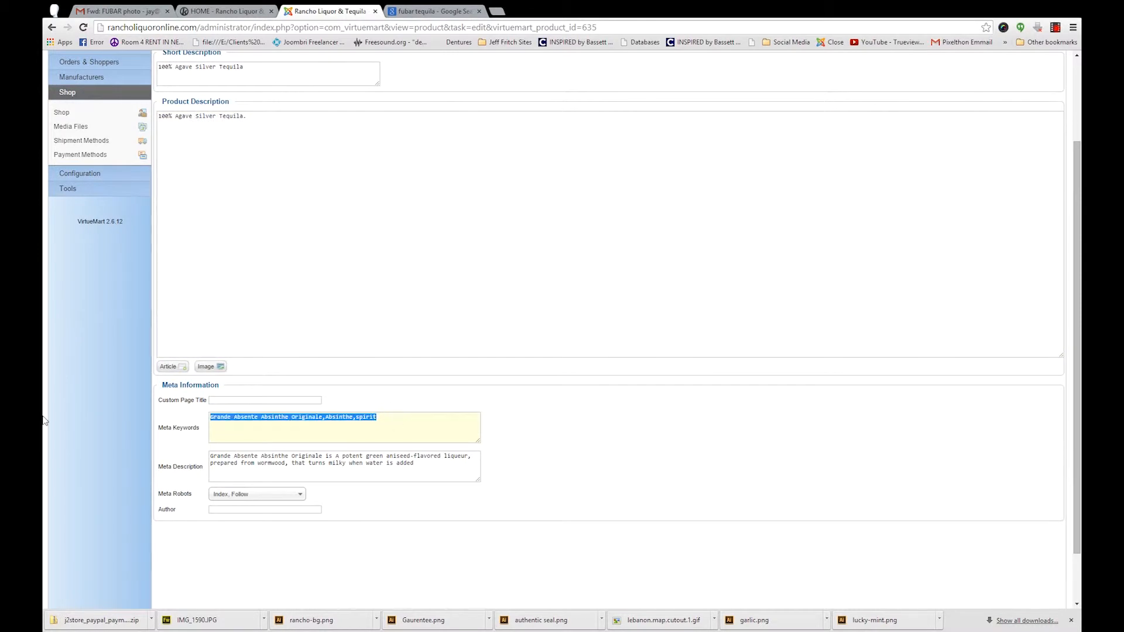
key("Delete")
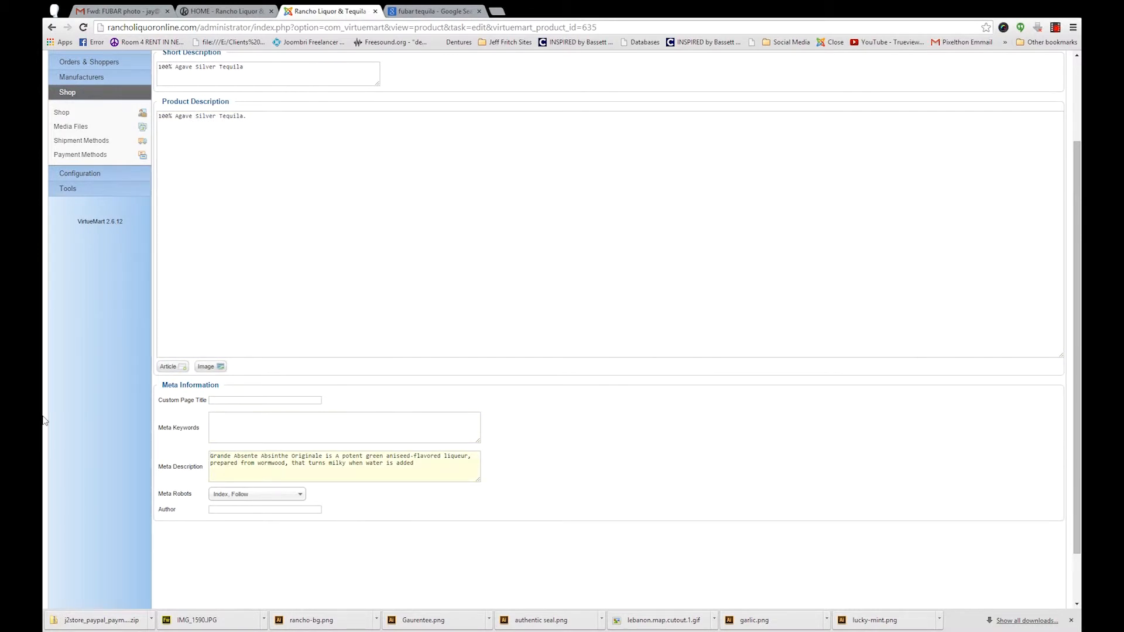
key("ctrl+a")
key("Delete")
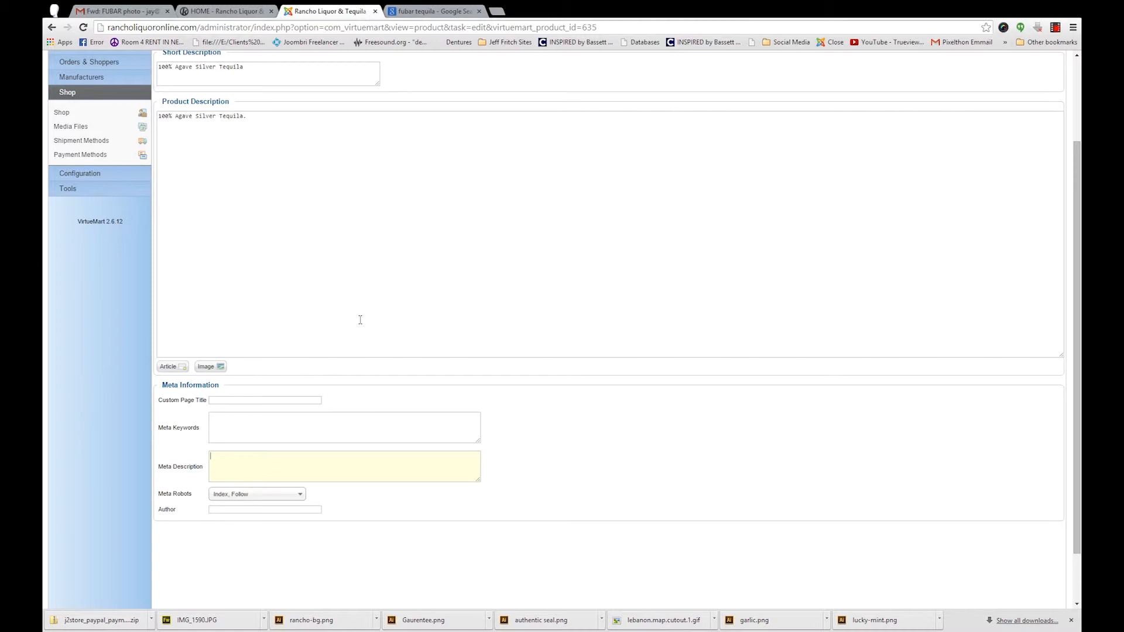
- Review the product's stock status settings and its dimensions and weight settings
scroll(587, 490, "up", 2)
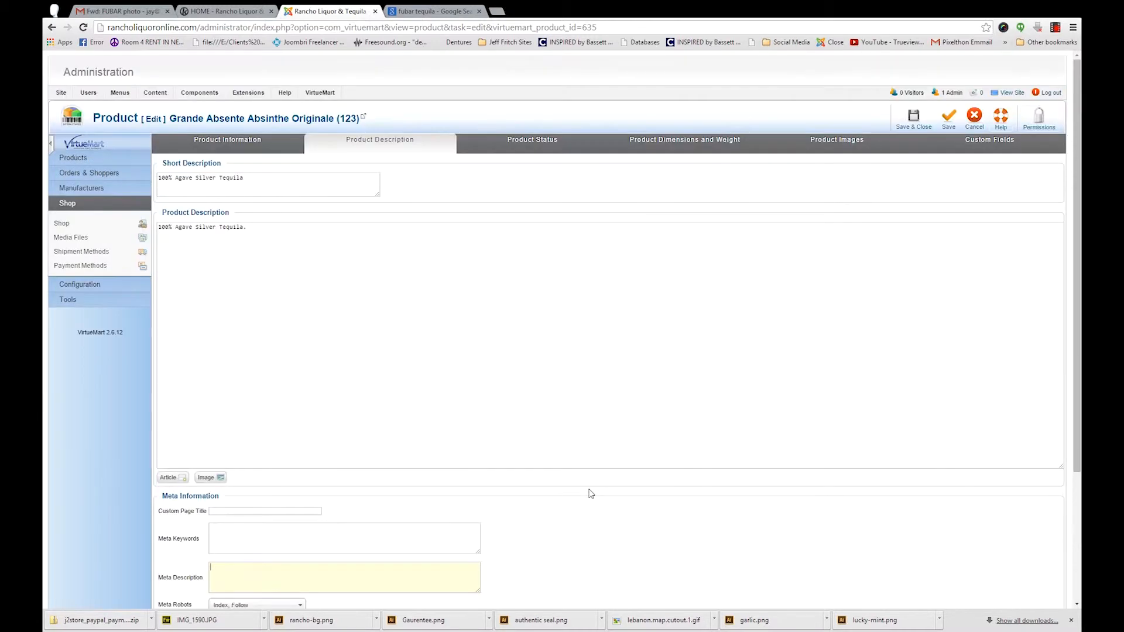
left_click(543, 149)
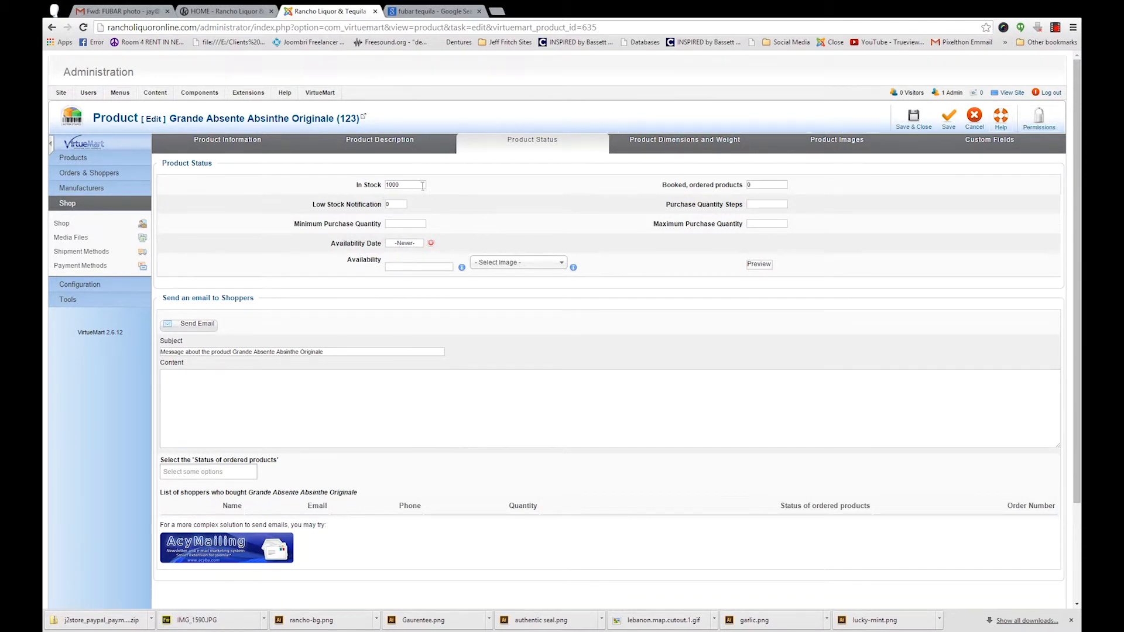
left_click(687, 142)
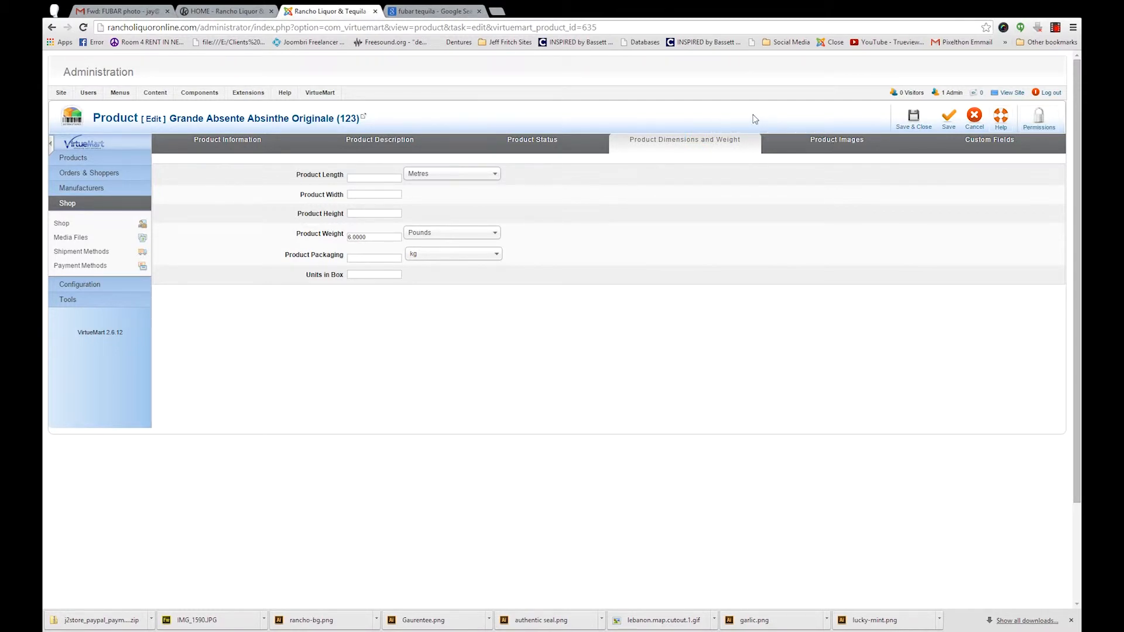
- Remove the Grande-Absente-Absinthe-Originale.jpg image from the product's images and save the product
left_click(843, 146)
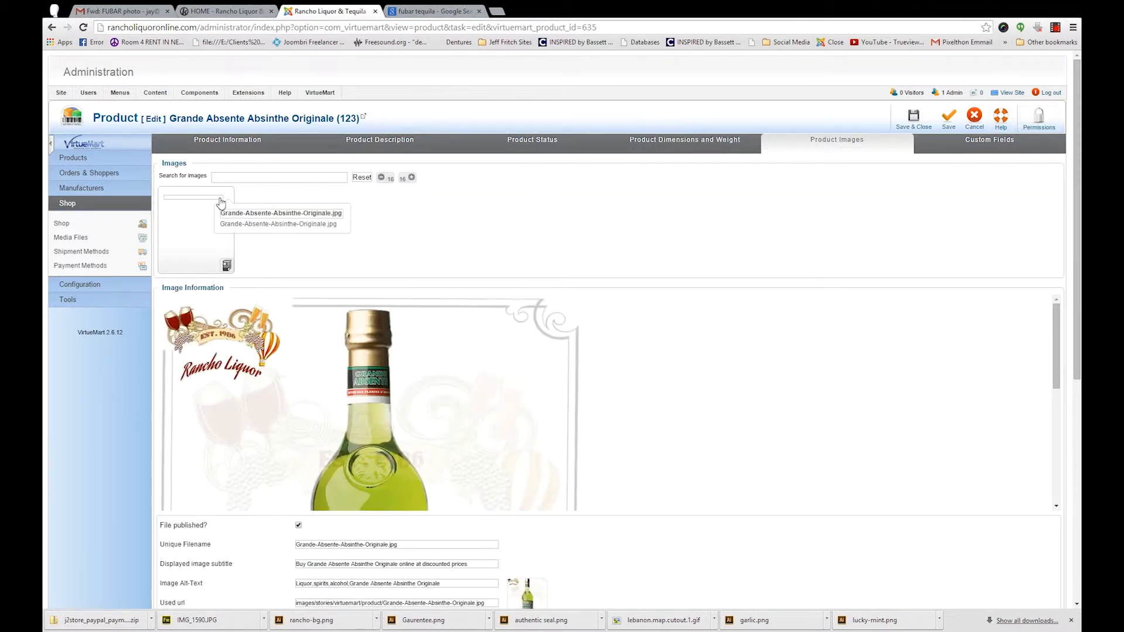
left_click(222, 208)
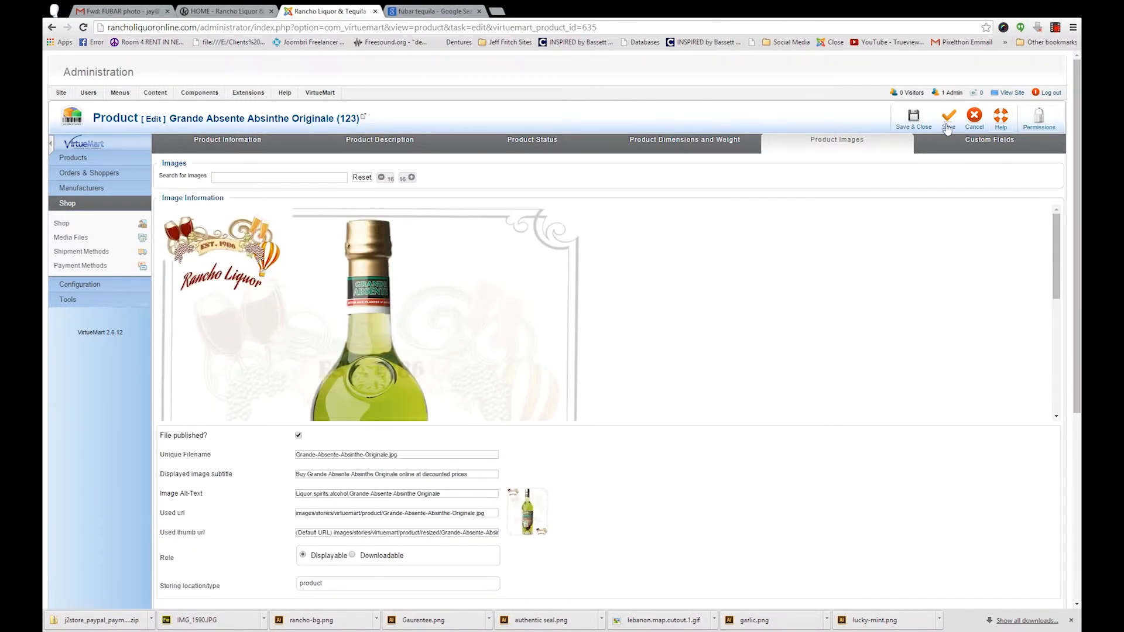
left_click(948, 127)
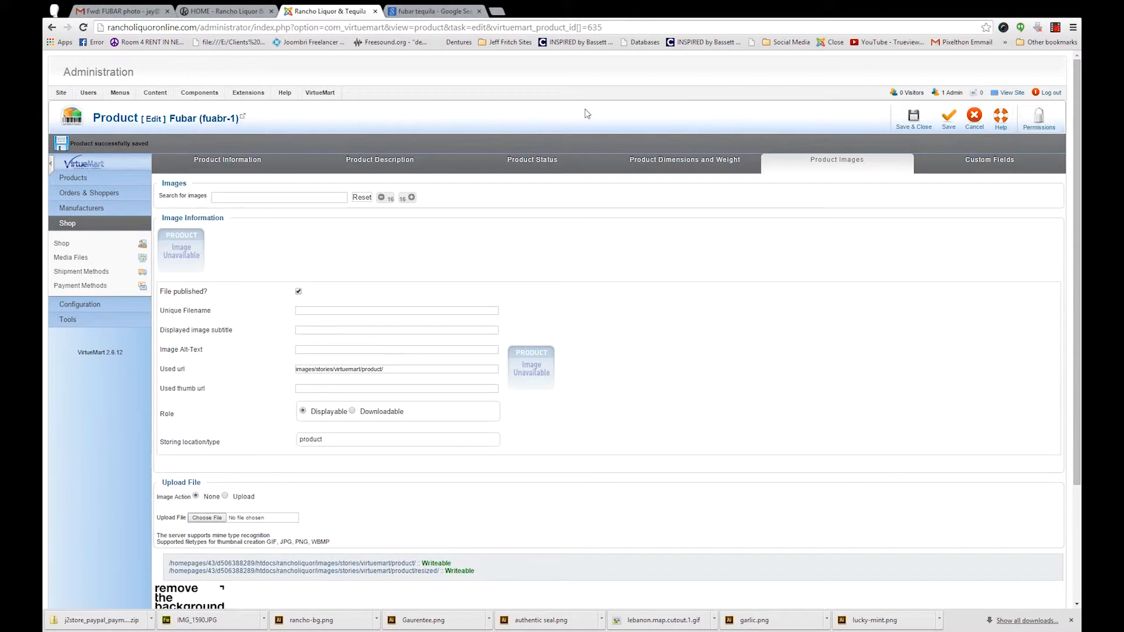
- Review the saved Fubar product's general information and pricing, and the image upload section of its images
left_click(240, 168)
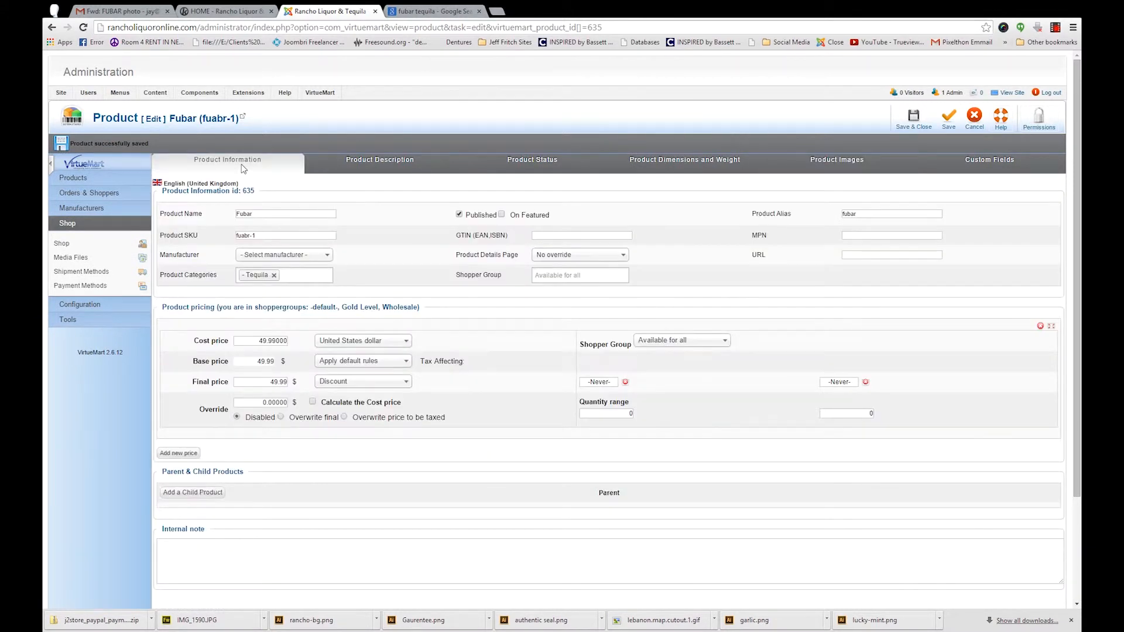
left_click(850, 162)
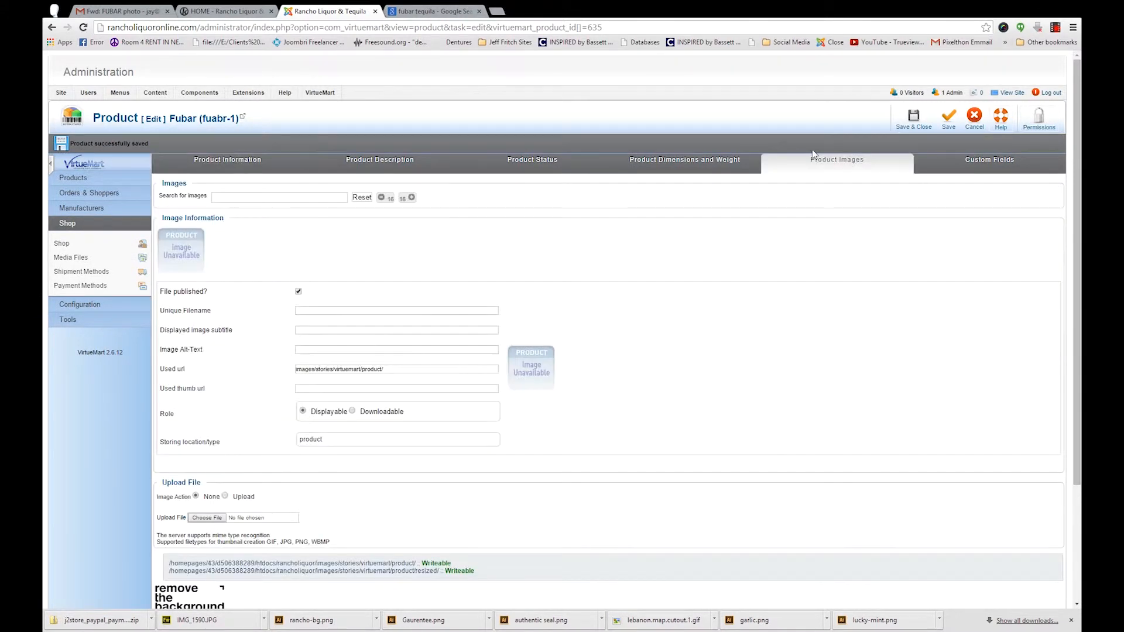
scroll(565, 328, "down", 3)
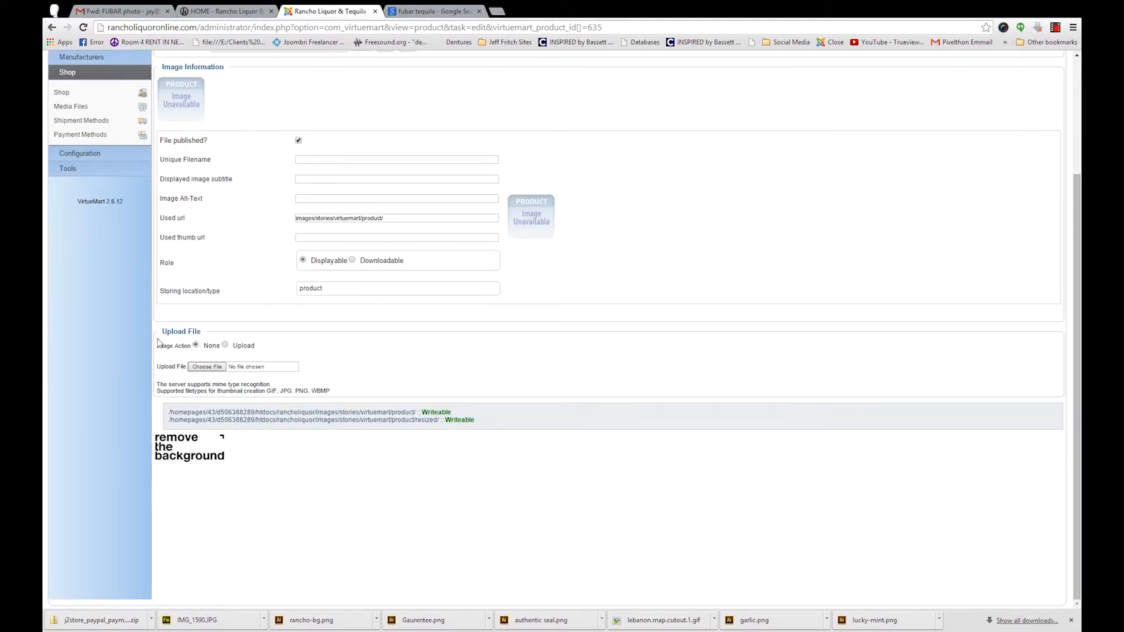
scroll(484, 439, "up", 2)
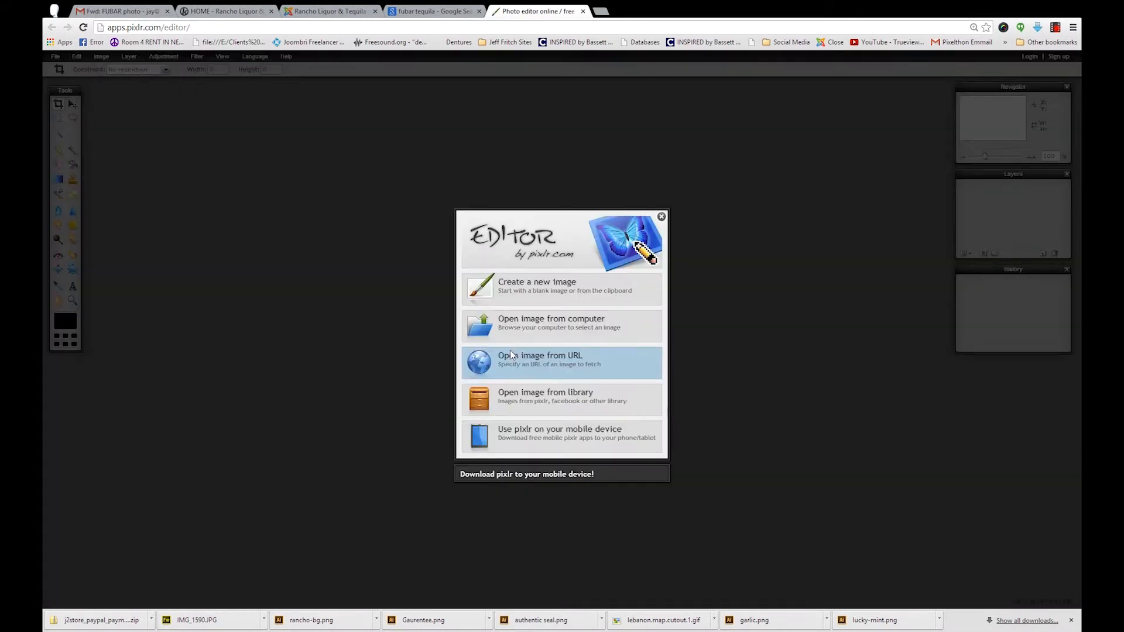
- In the Pixlr editor, open the rancho-bg image from the computer and add the Fubar bottle photo as a layer
left_click(554, 330)
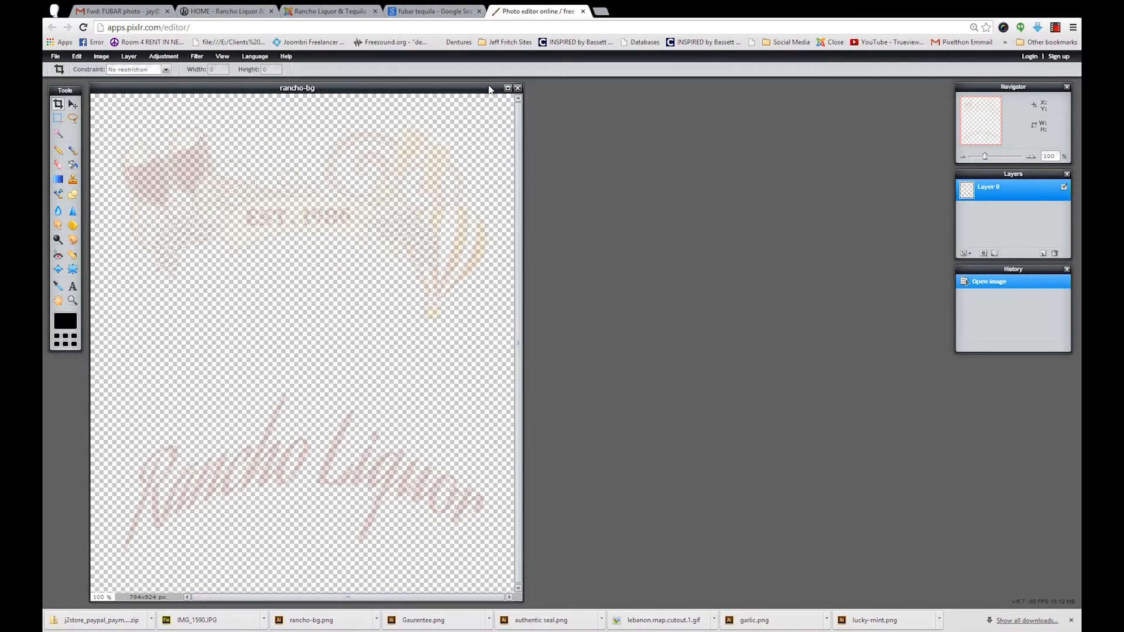
left_click_drag(490, 89, 637, 92)
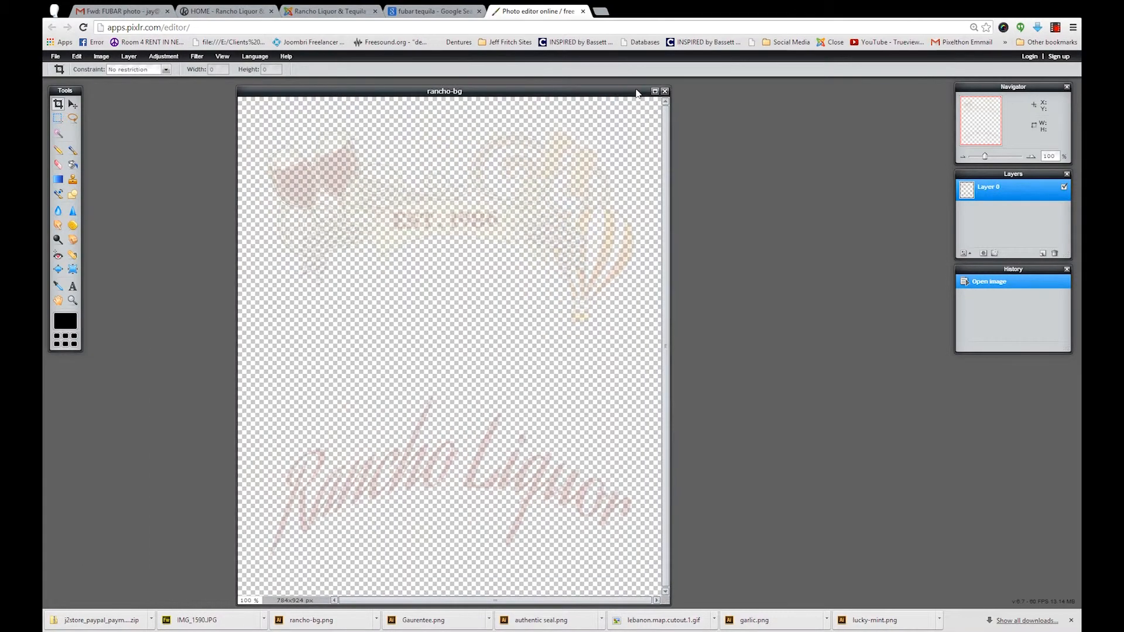
left_click(128, 56)
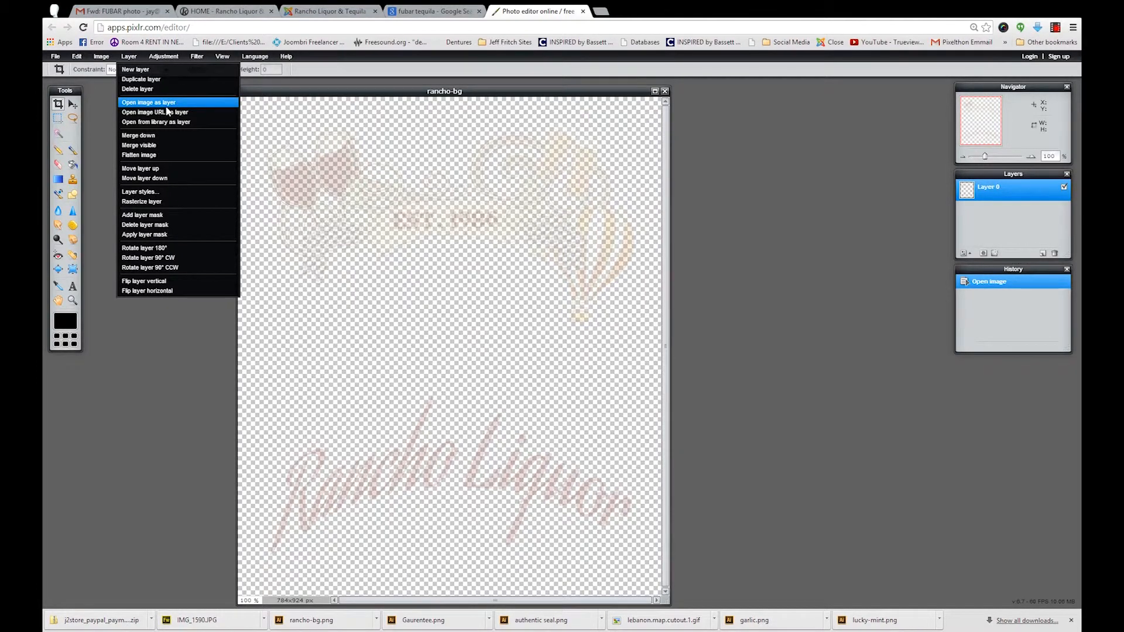
left_click(166, 106)
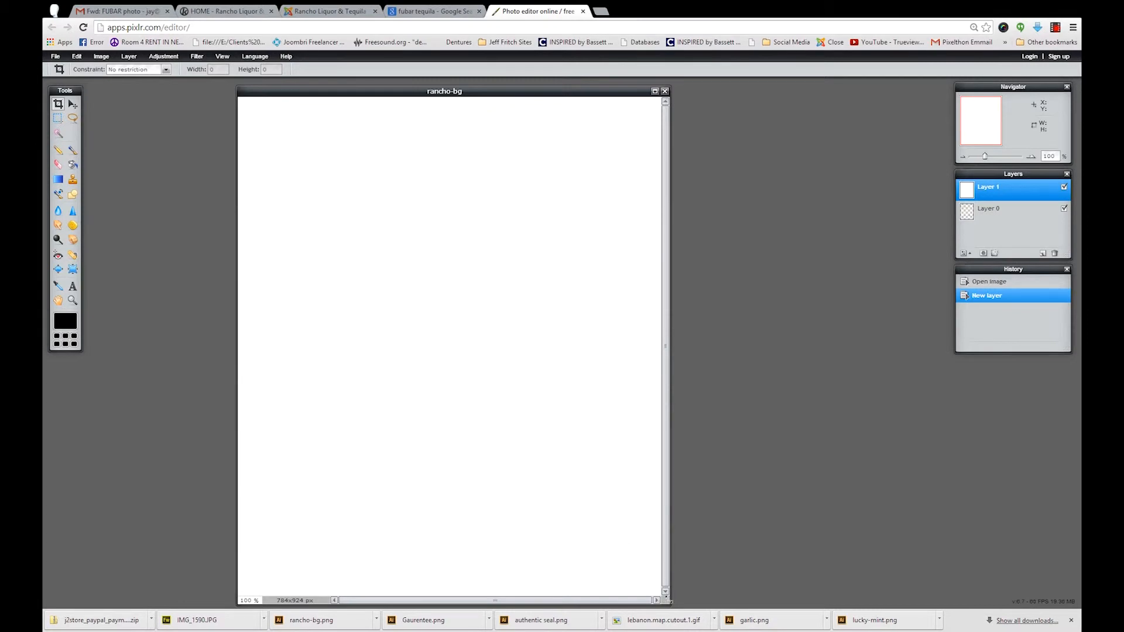
- Move the bottle photo layer down and to the right so part of the bottle lies on the canvas
double_click(249, 601)
type("50")
key("Return")
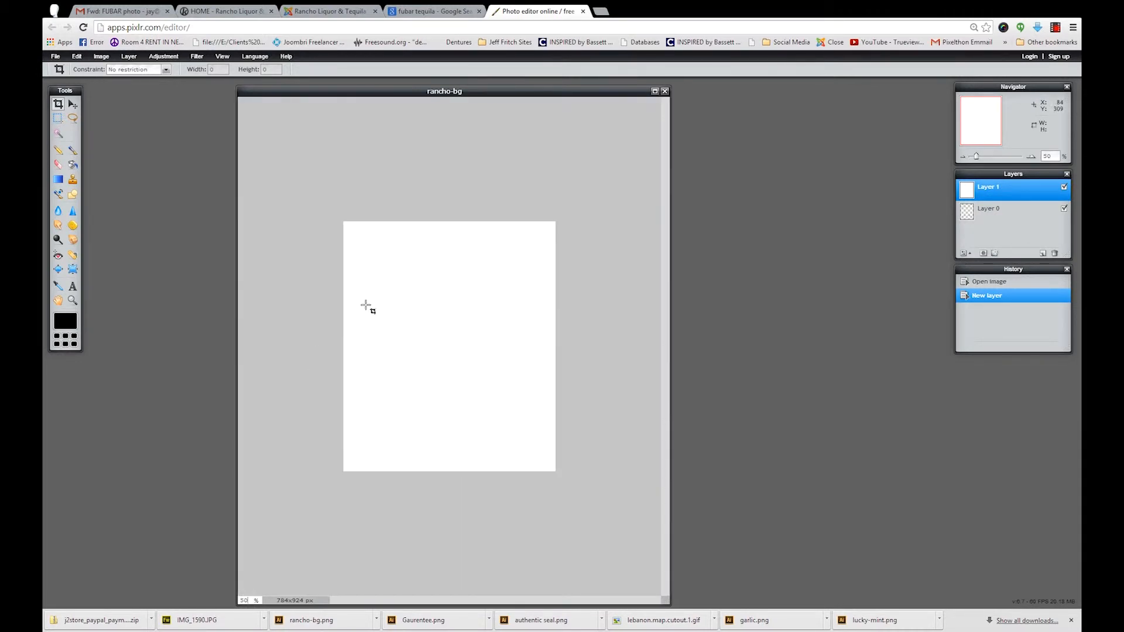
left_click(75, 107)
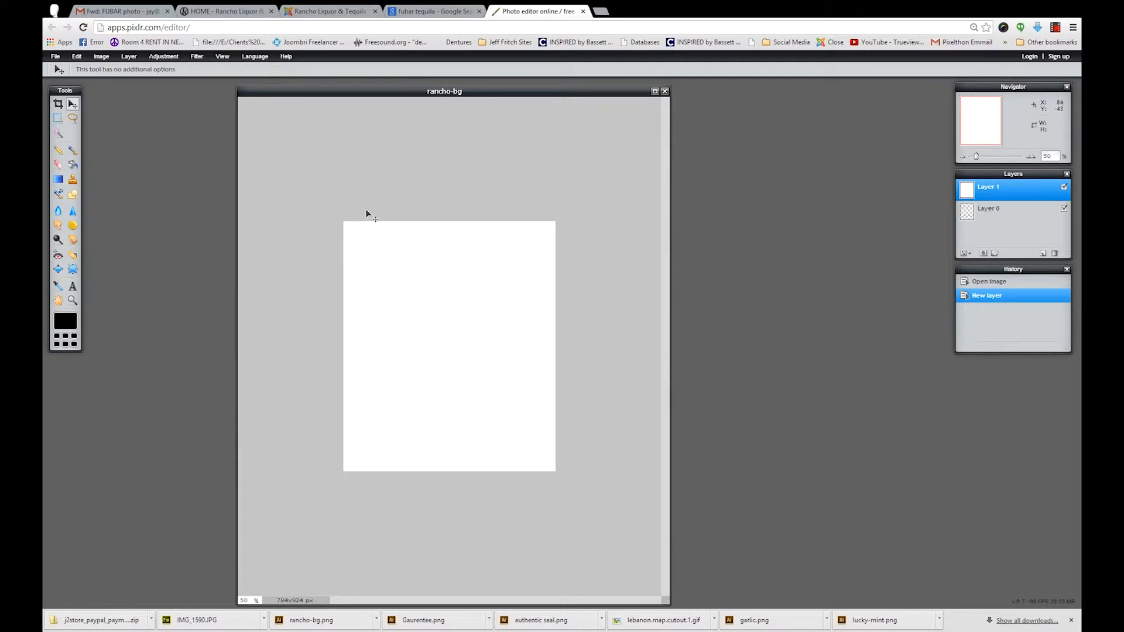
left_click_drag(366, 214, 565, 351)
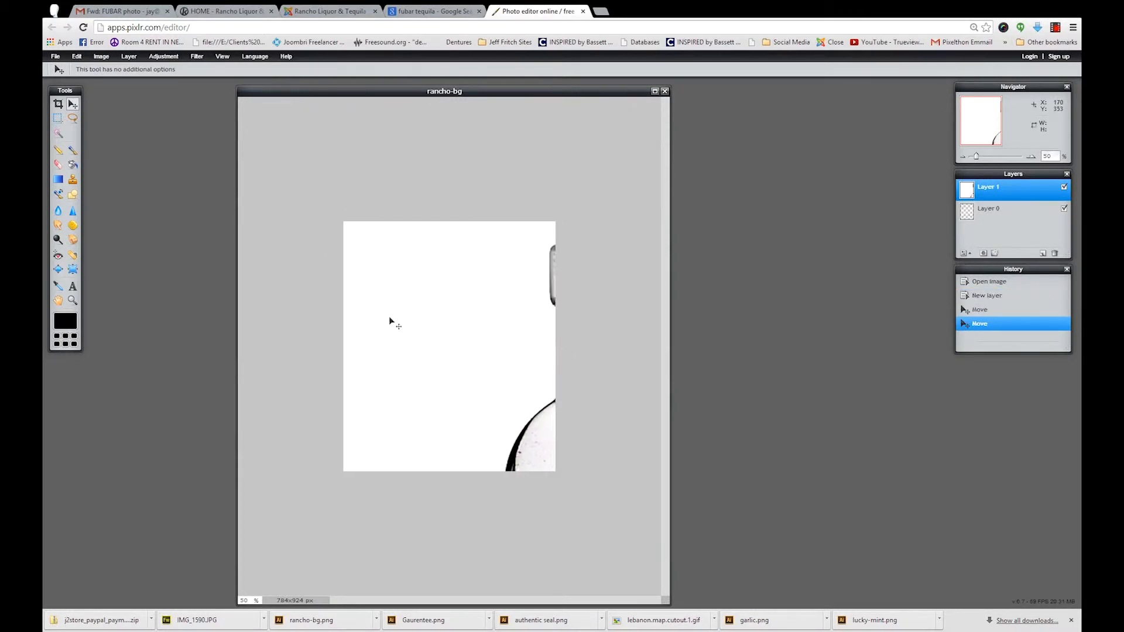
- Shrink and reposition the bottle photo layer with Free transform so the whole bottle fits the canvas, and apply the transformation
left_click(77, 56)
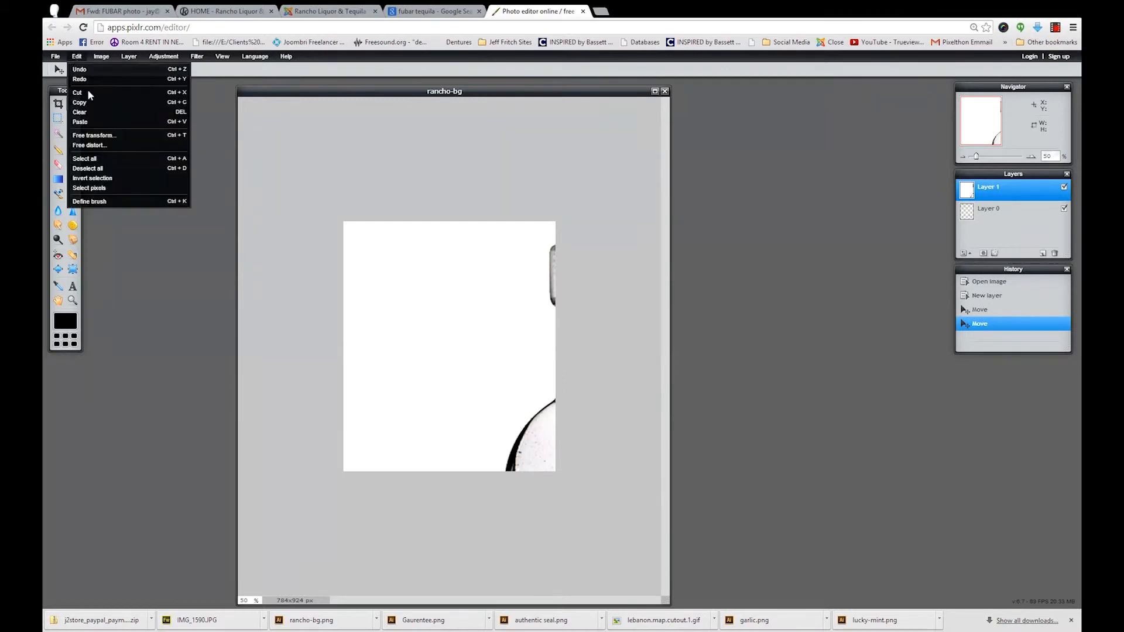
left_click(112, 136)
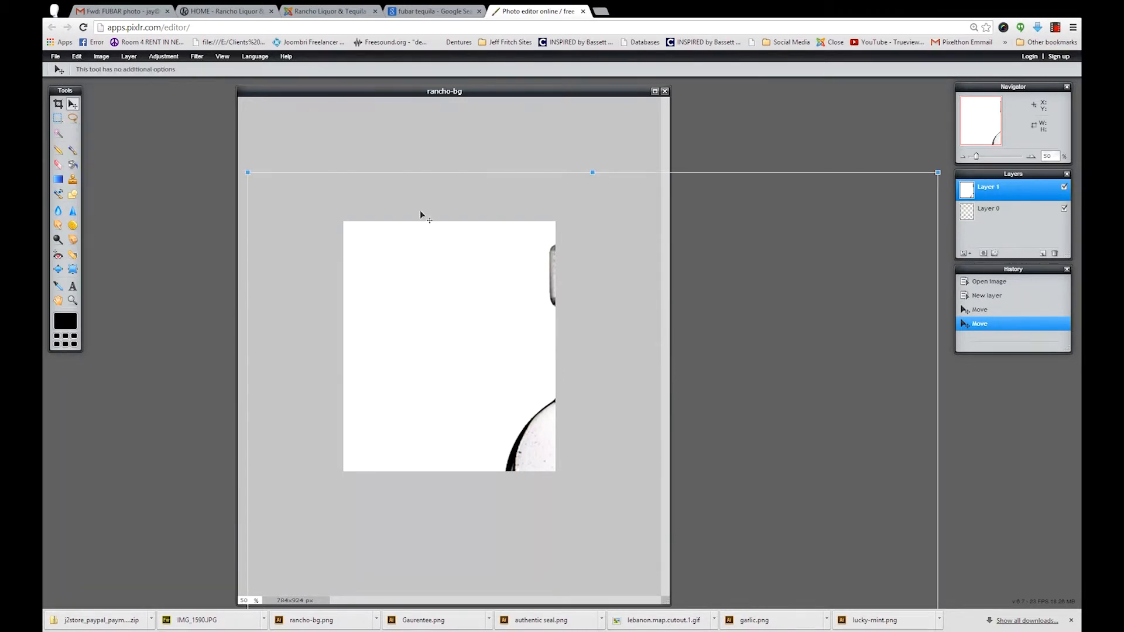
left_click_drag(251, 177, 461, 424)
left_click_drag(523, 458, 387, 227)
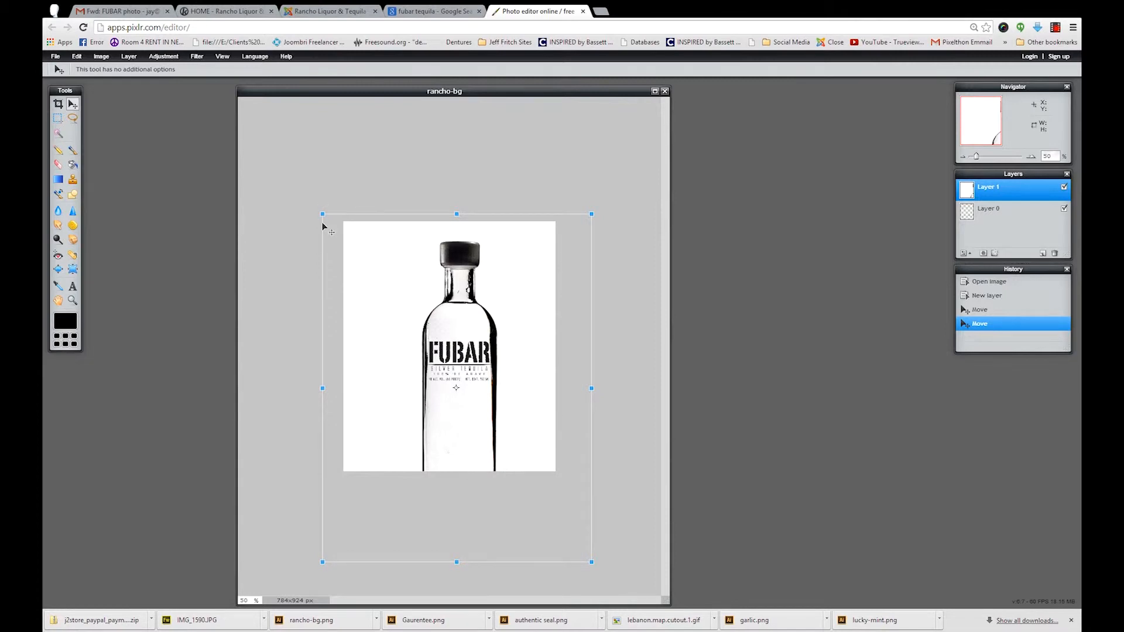
left_click_drag(321, 215, 333, 228)
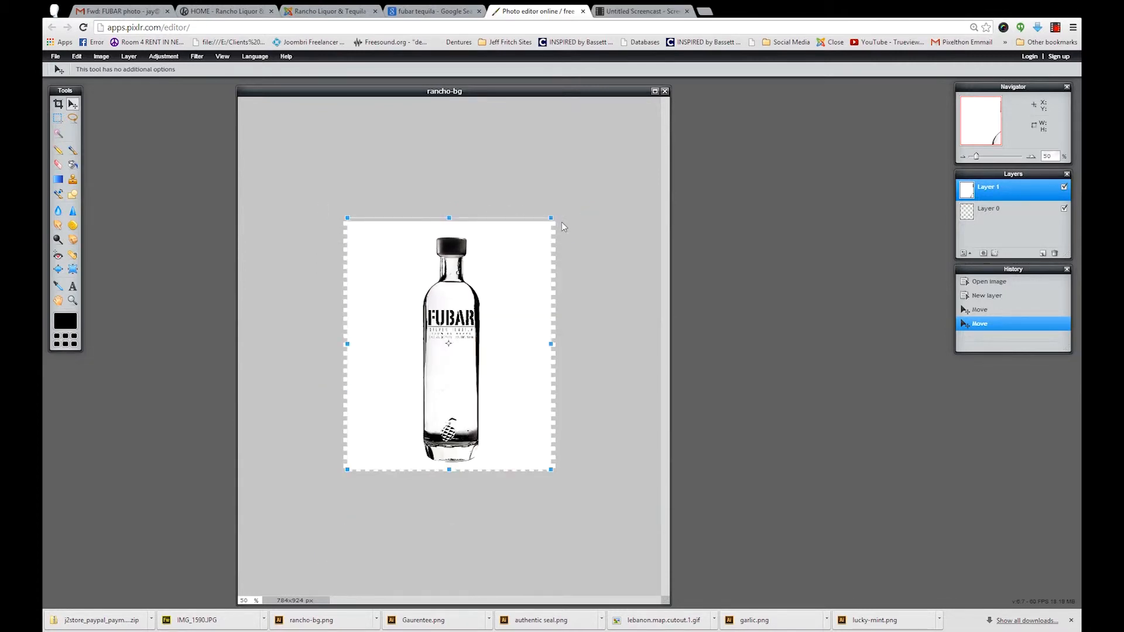
left_click(302, 210)
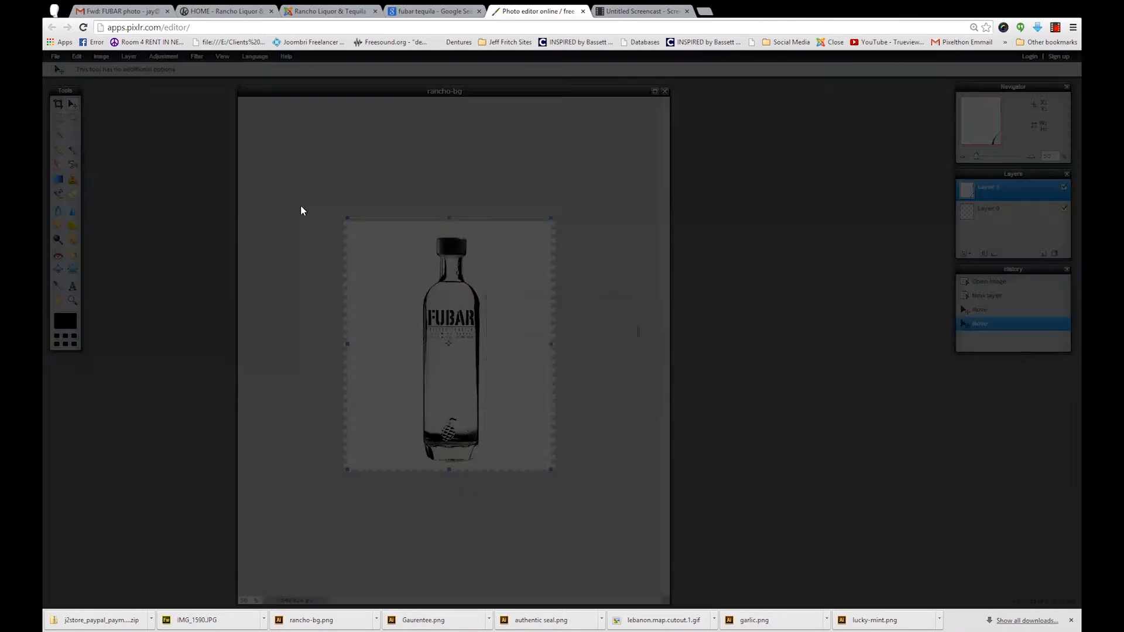
left_click(527, 352)
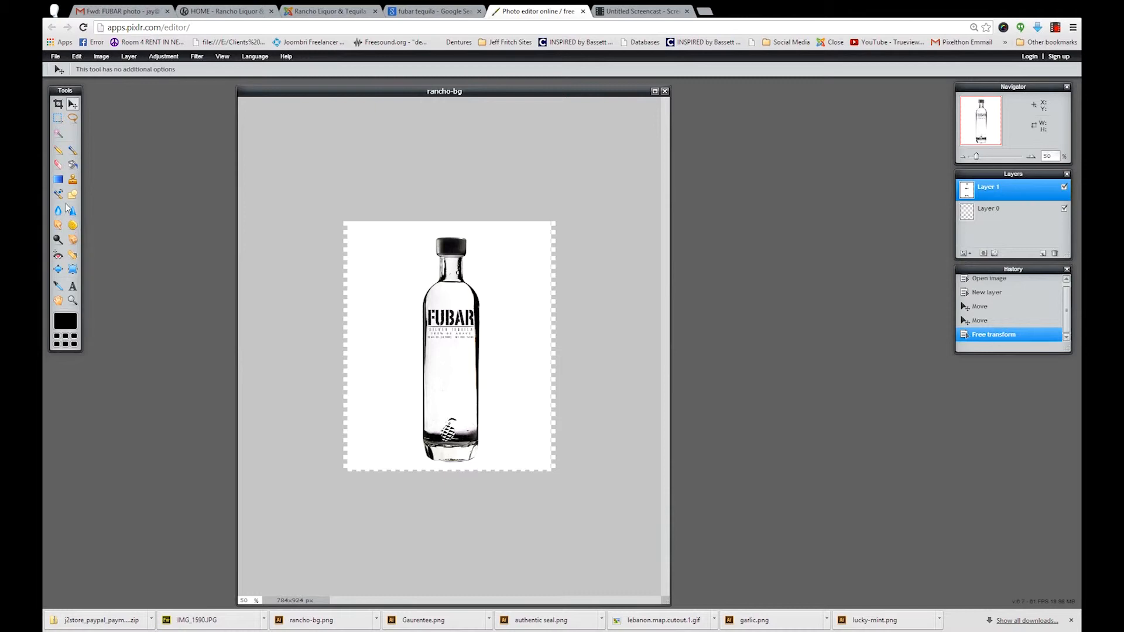
- Select the white background around the bottle with the Wand tool, and reselect it with the tolerance reduced to 15
left_click(57, 133)
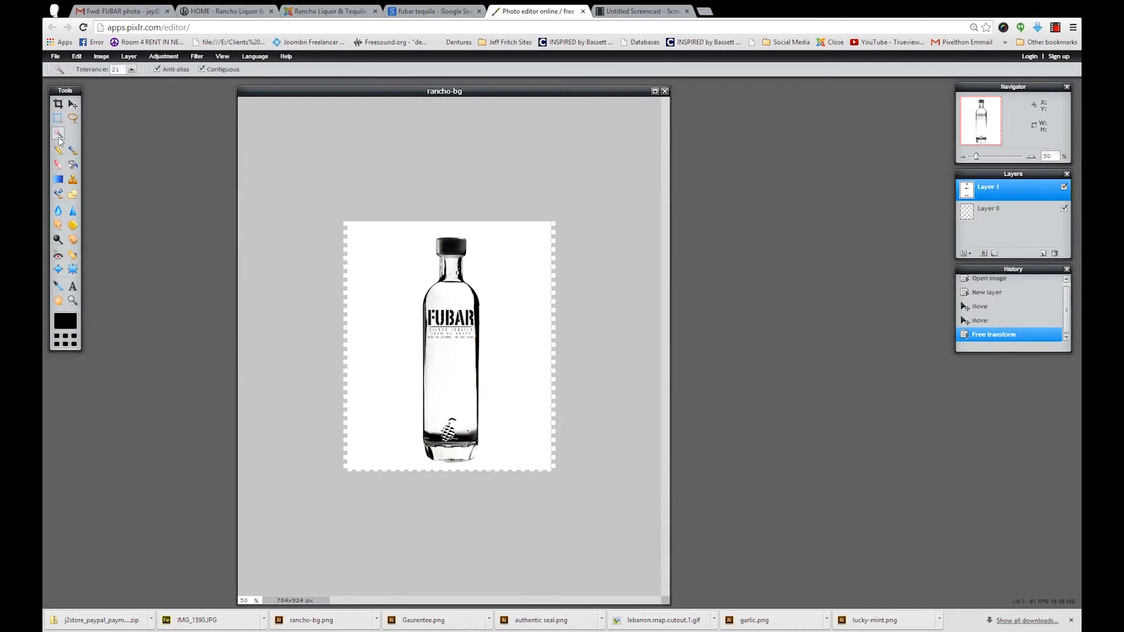
left_click(390, 289)
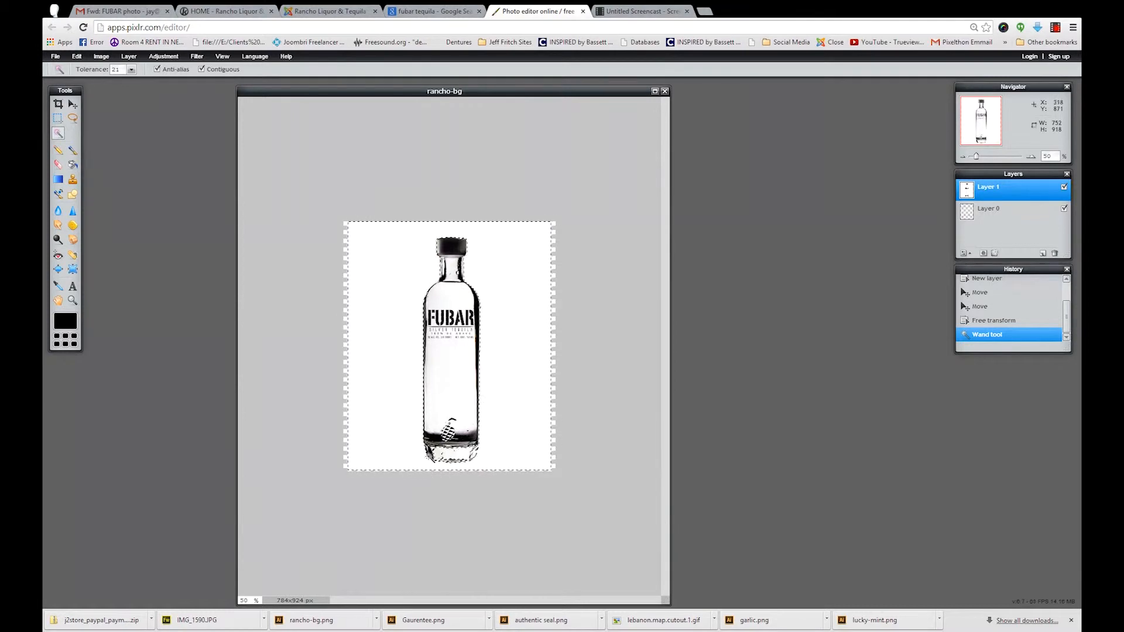
left_click(131, 71)
left_click_drag(83, 81, 83, 89)
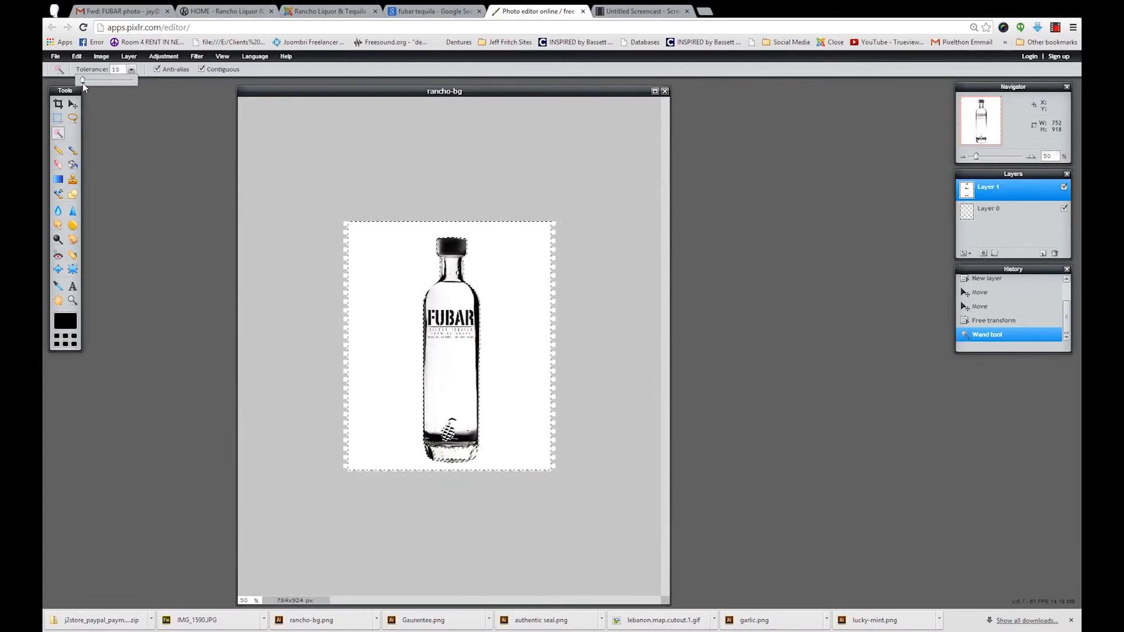
left_click(323, 349)
left_click(419, 347)
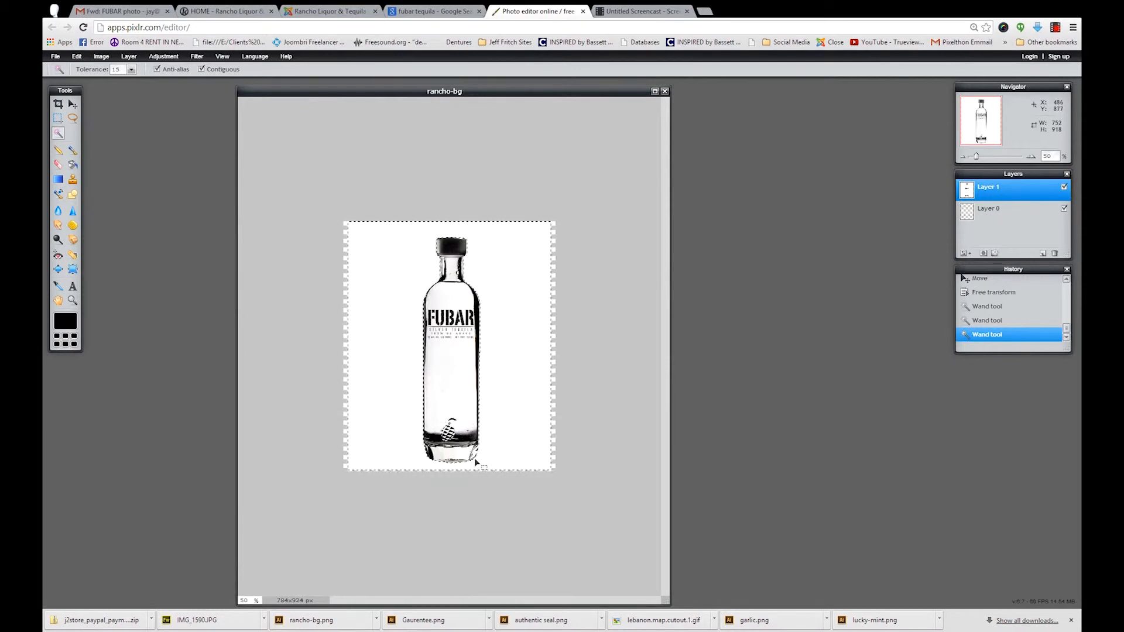
- Try the Wand selection of the white background with the tolerance set to 10
left_click(116, 69)
type("101")
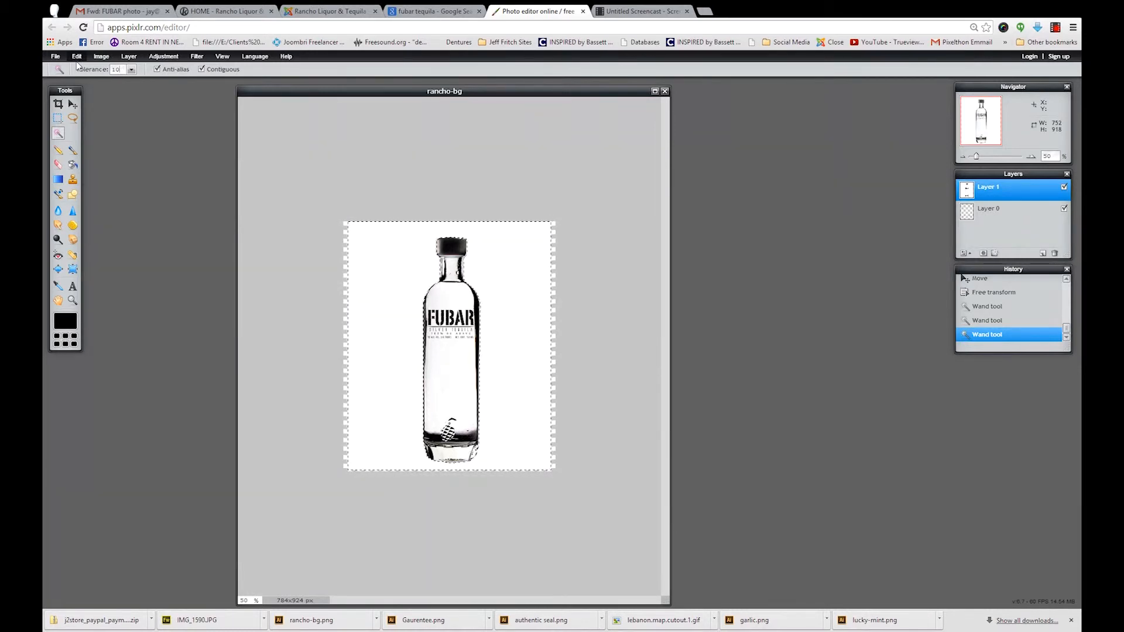
left_click(494, 362)
left_click(629, 320)
left_click(511, 318)
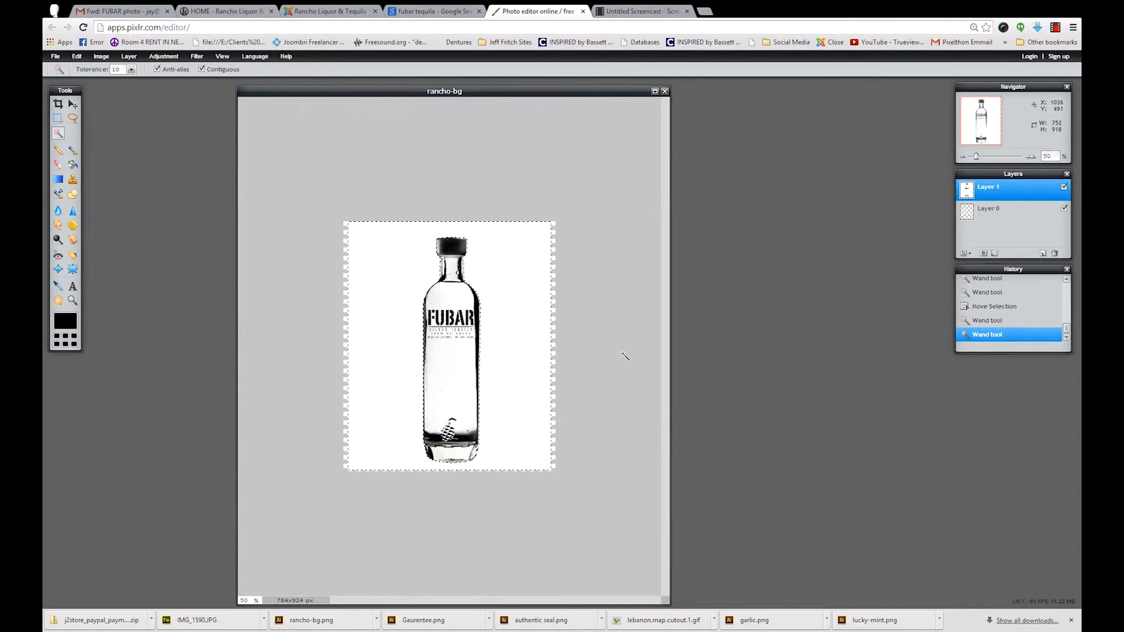
- Reselect the white background around the bottle with a Wand tolerance of 7
double_click(115, 69)
type("7")
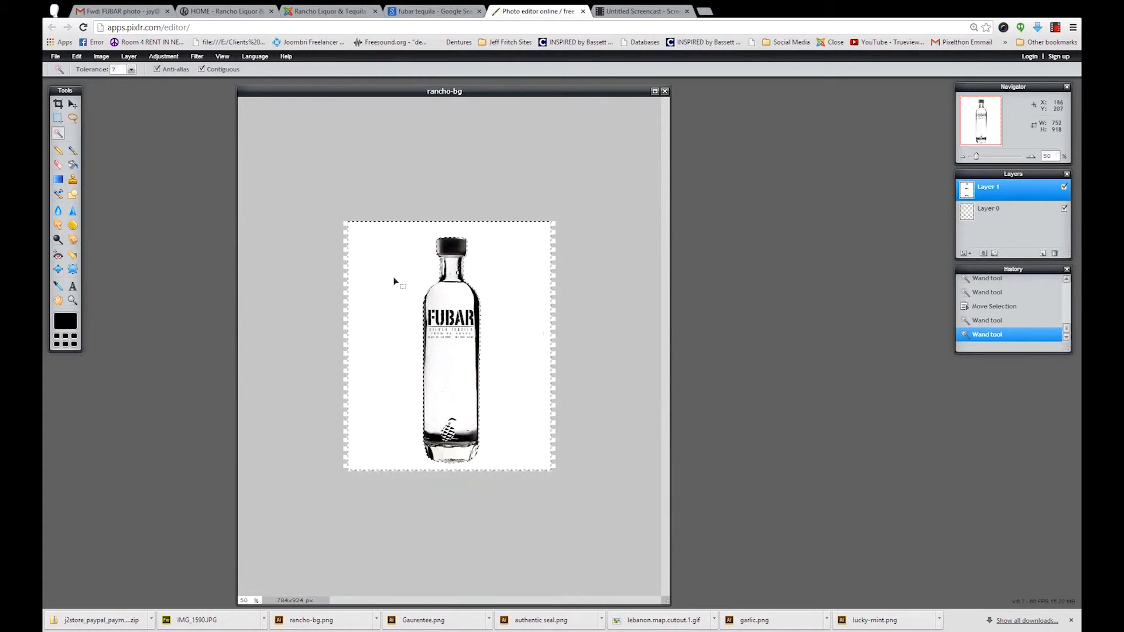
left_click(592, 328)
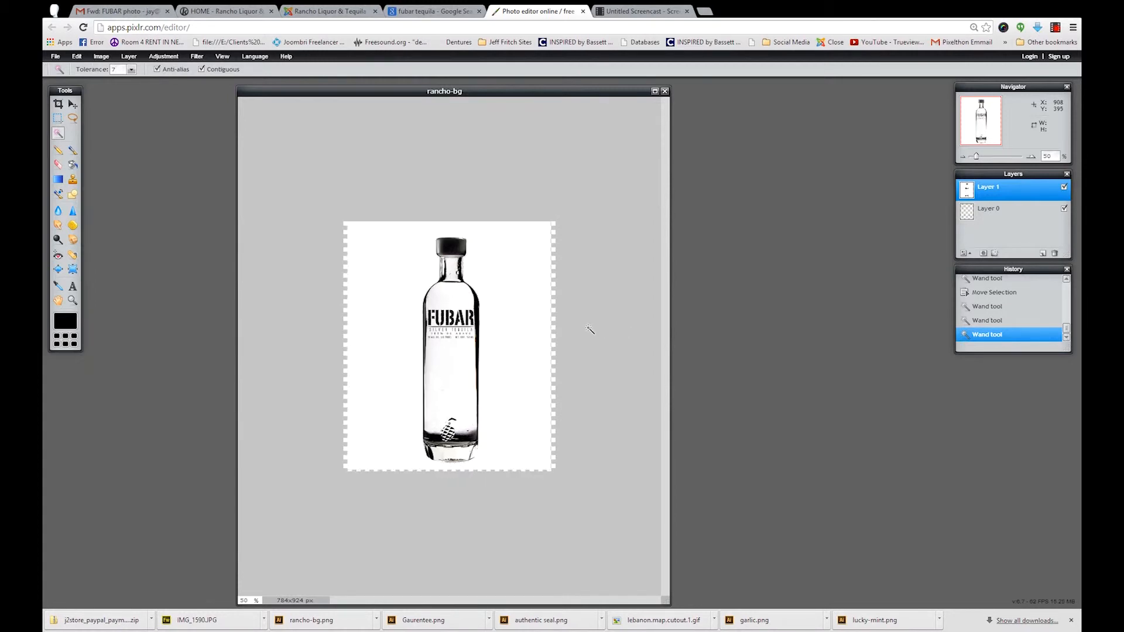
left_click(494, 290)
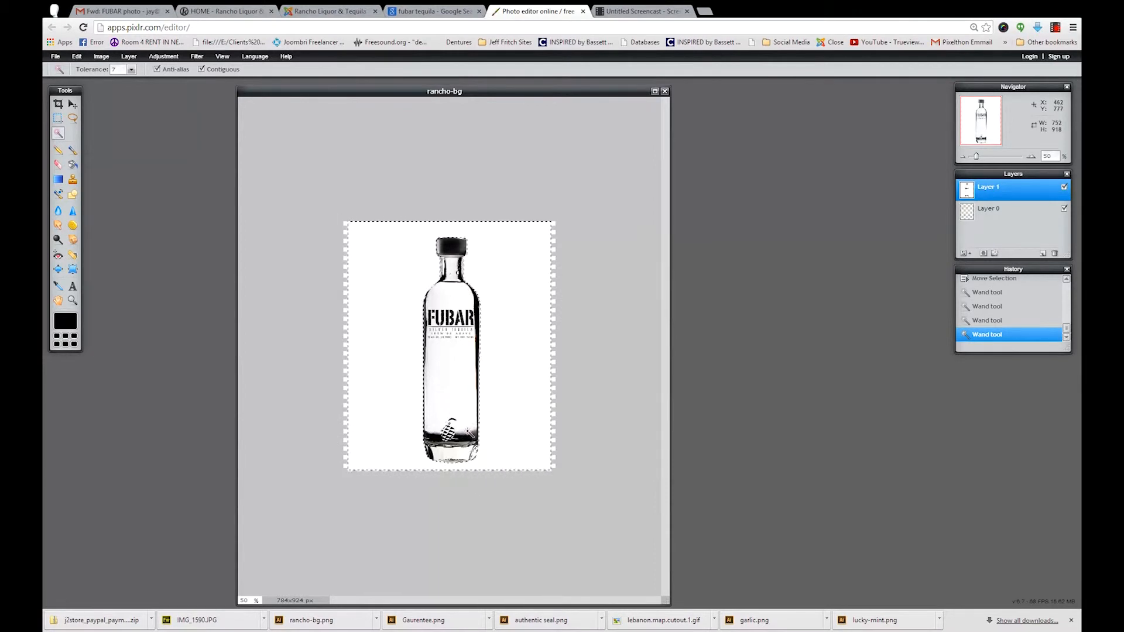
- Try selecting the white background again with the Wand tolerance raised to 20
double_click(118, 69)
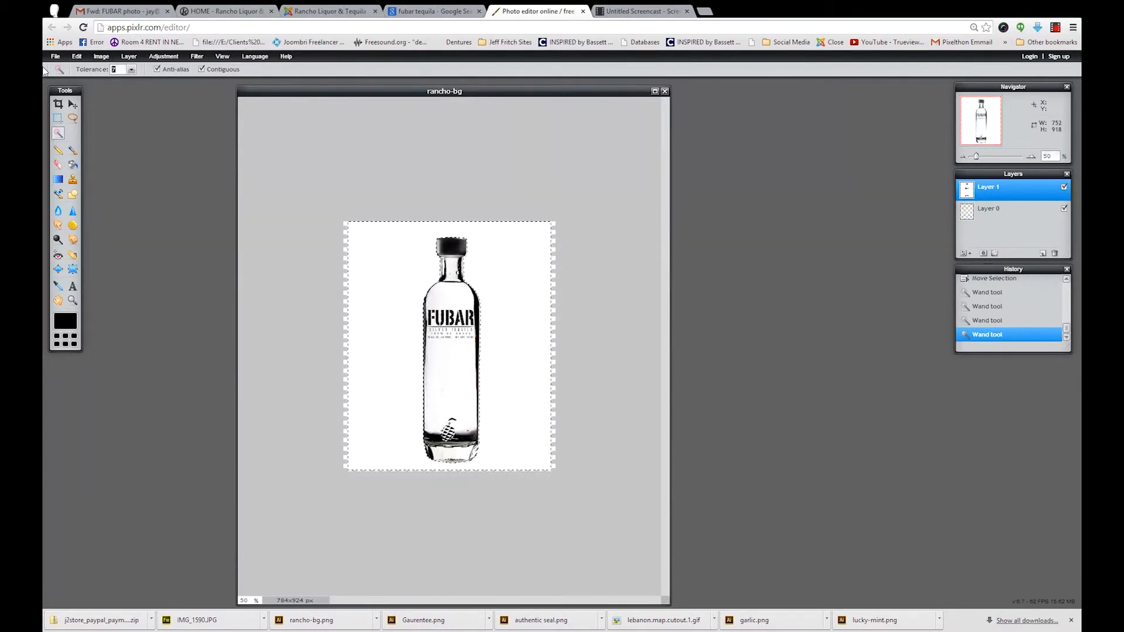
type("20")
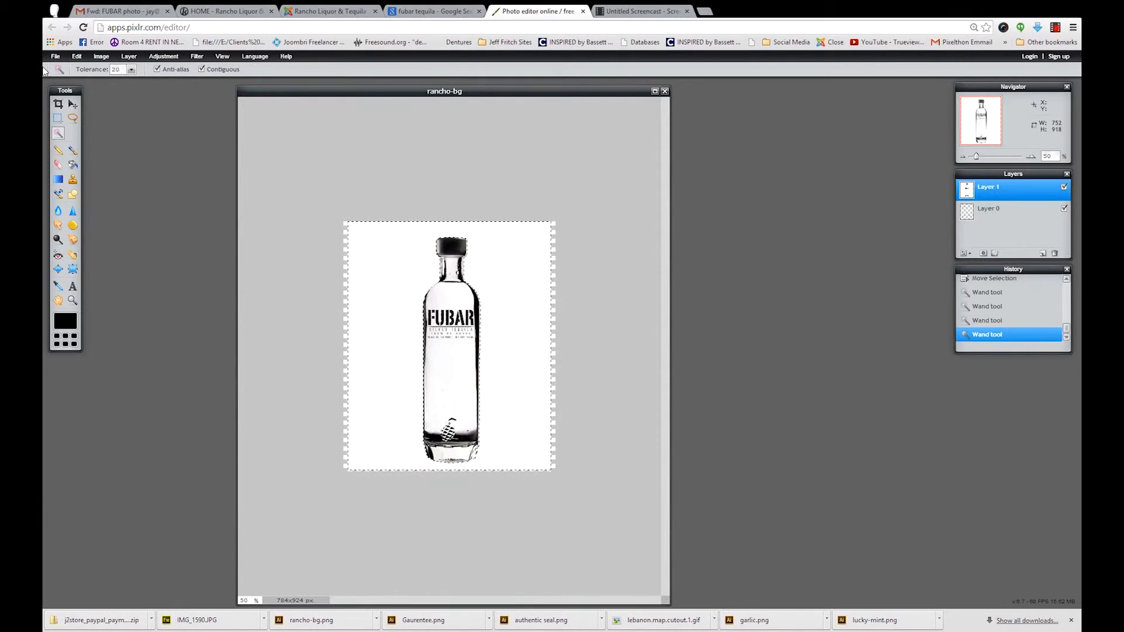
left_click(384, 308)
left_click(387, 291)
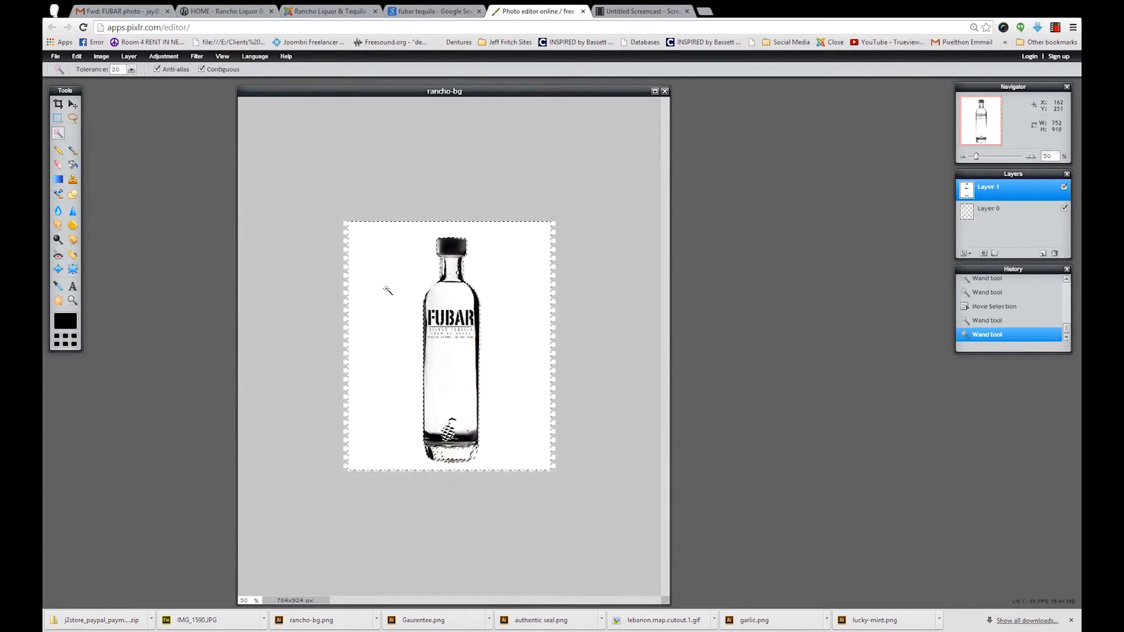
- Set the Wand tolerance to 15, select the white background around the bottle and delete it
double_click(117, 69)
type("15")
left_click(319, 238)
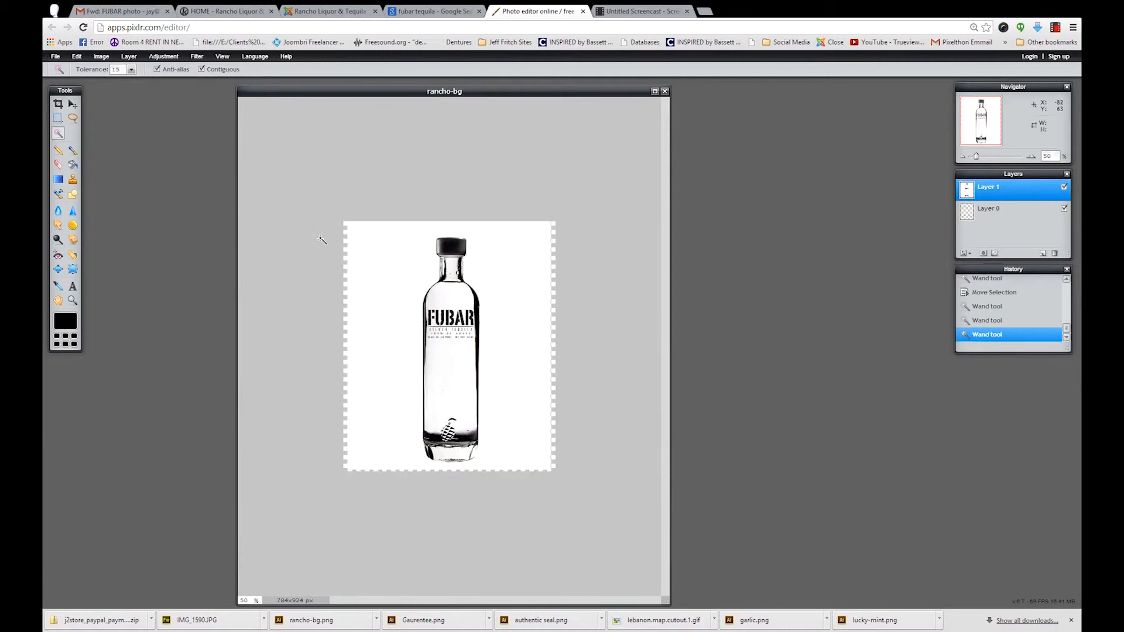
left_click(411, 286)
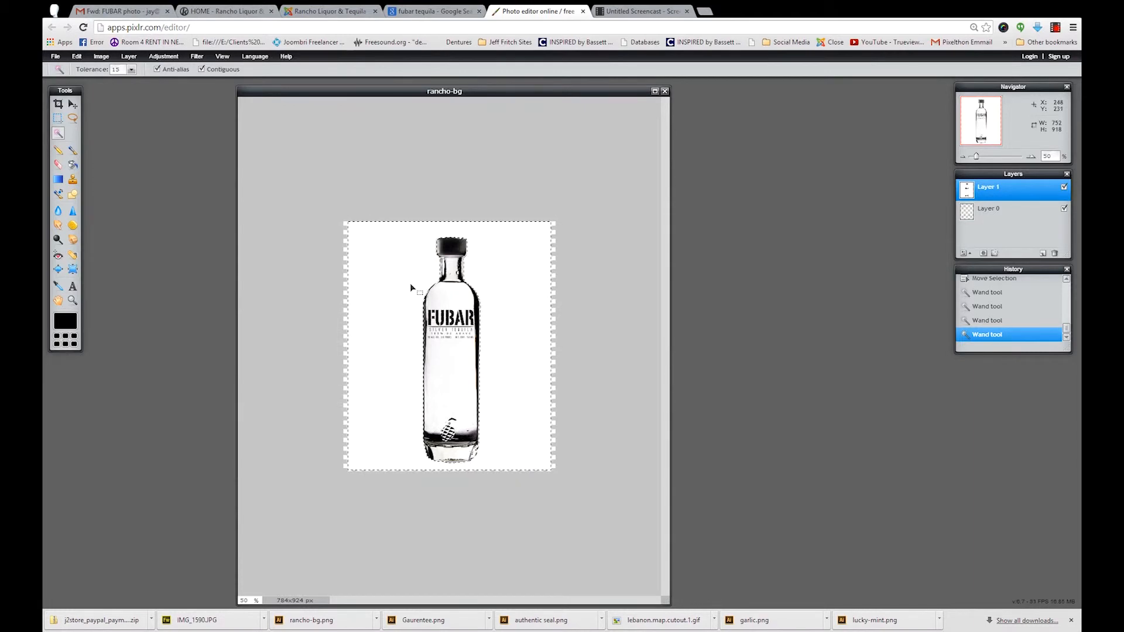
key("Delete")
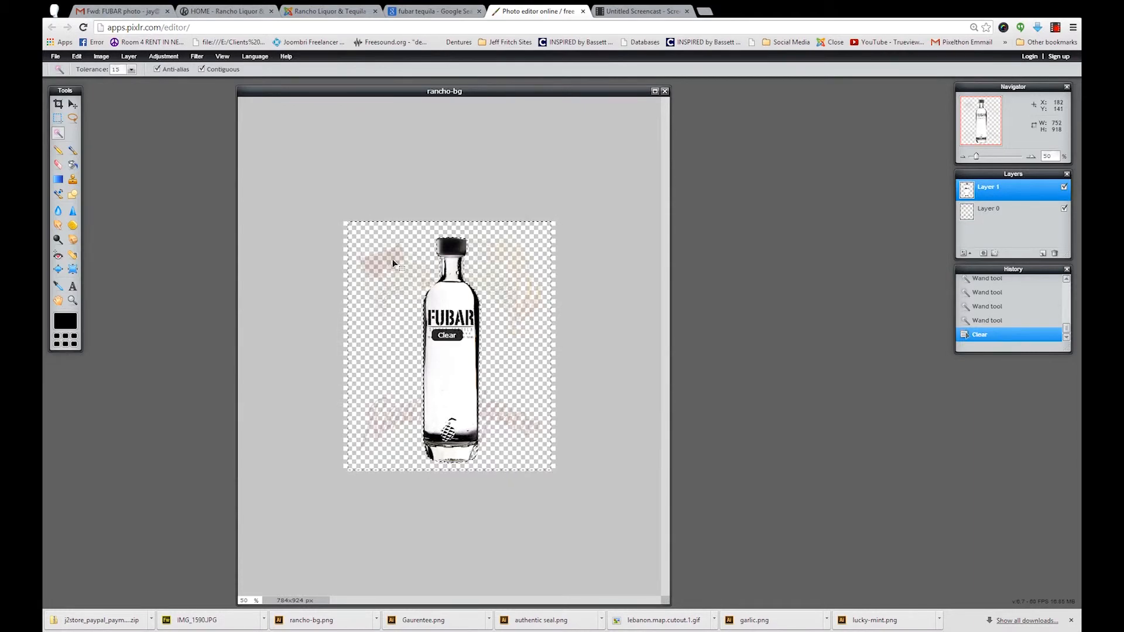
- Deselect the cleared background area around the bottle
left_click(72, 104)
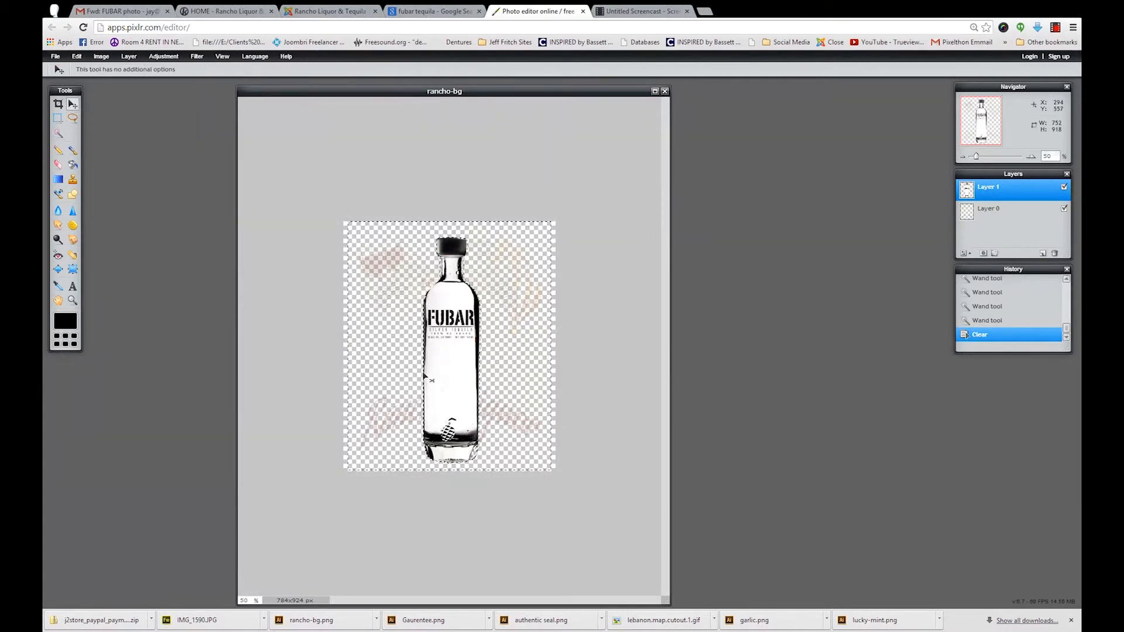
left_click(57, 118)
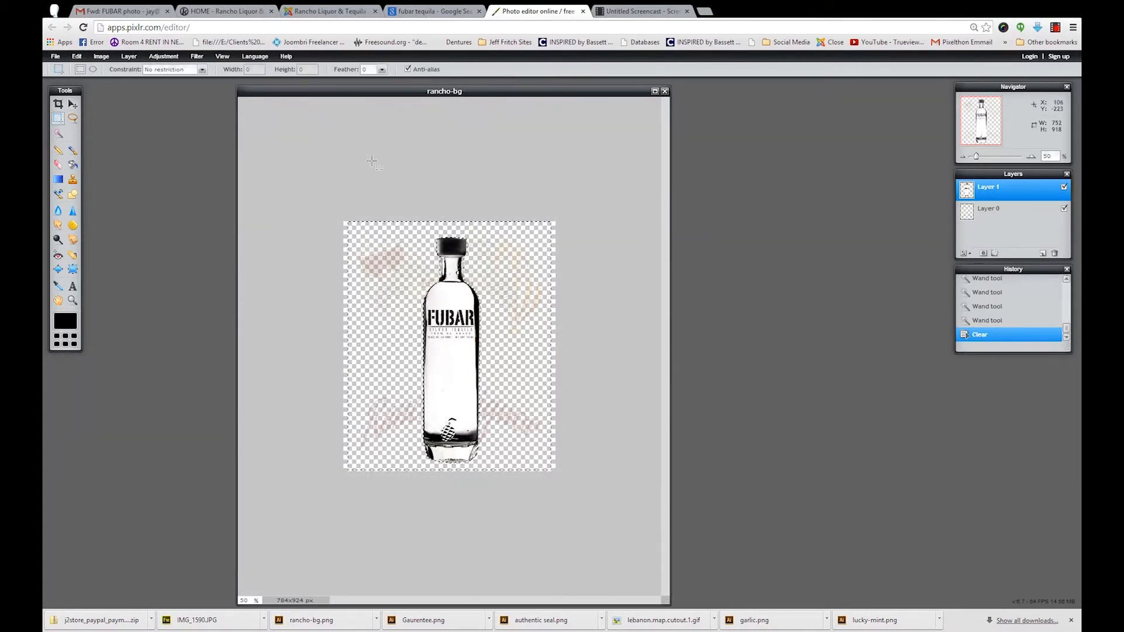
left_click(370, 164)
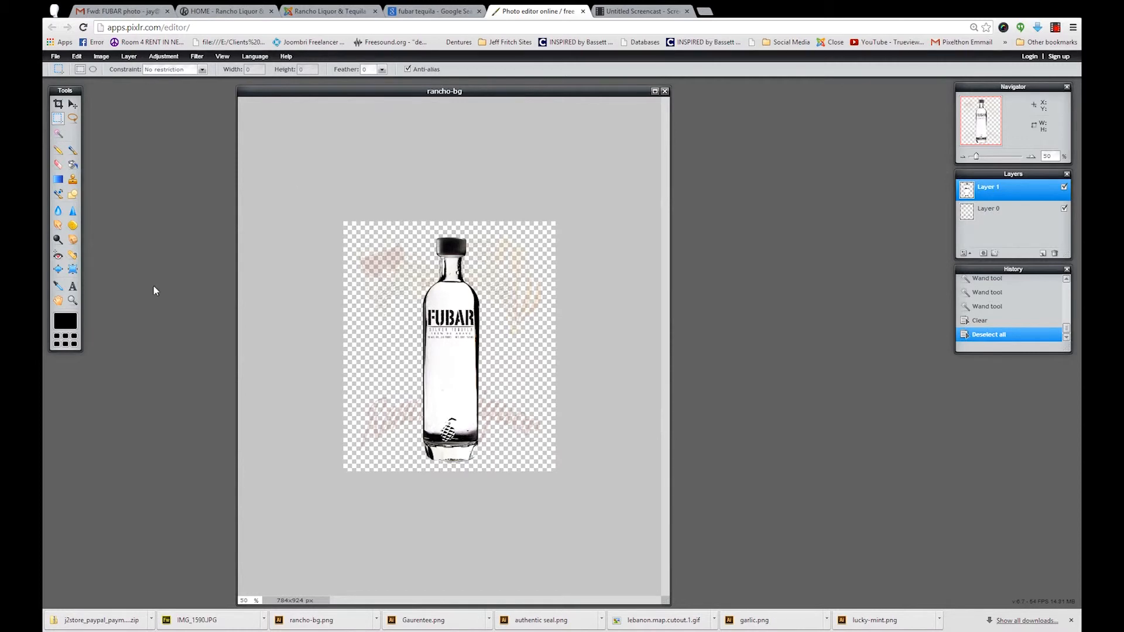
left_click(73, 104)
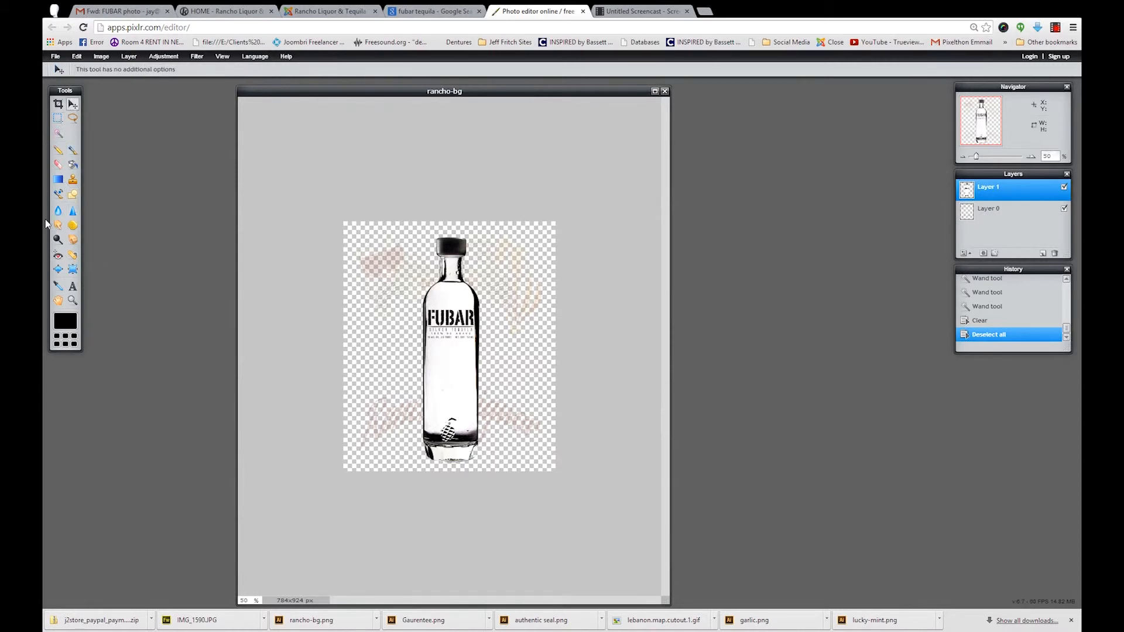
- Erase the stray edge pixels beside the lower right side of the bottle's glass base on Layer 1
left_click(58, 167)
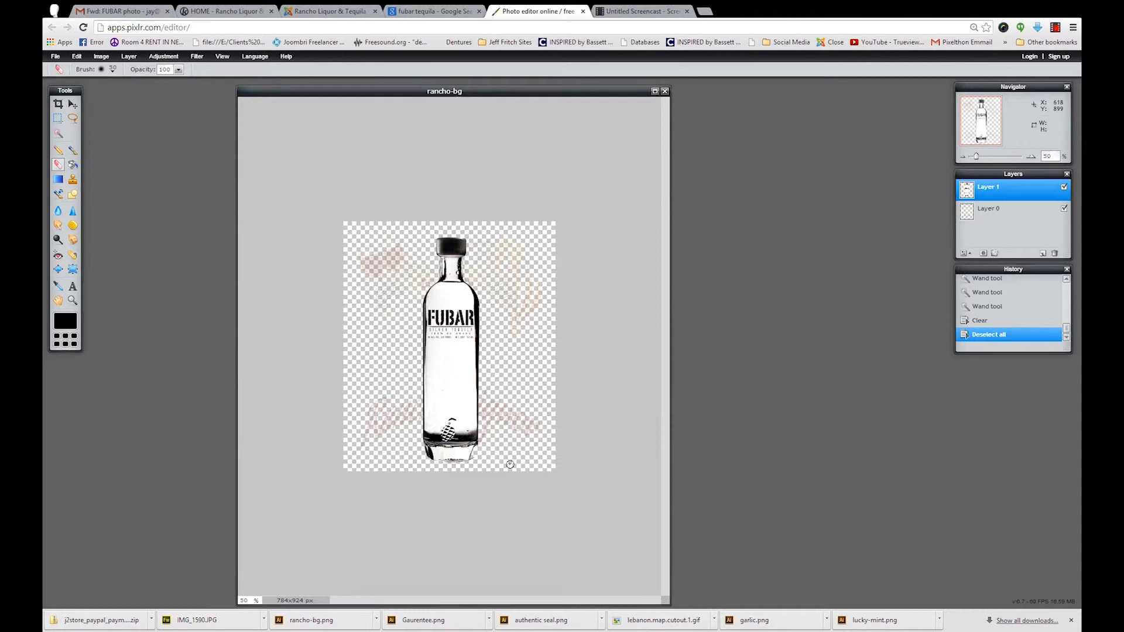
scroll(508, 463, "up", 3)
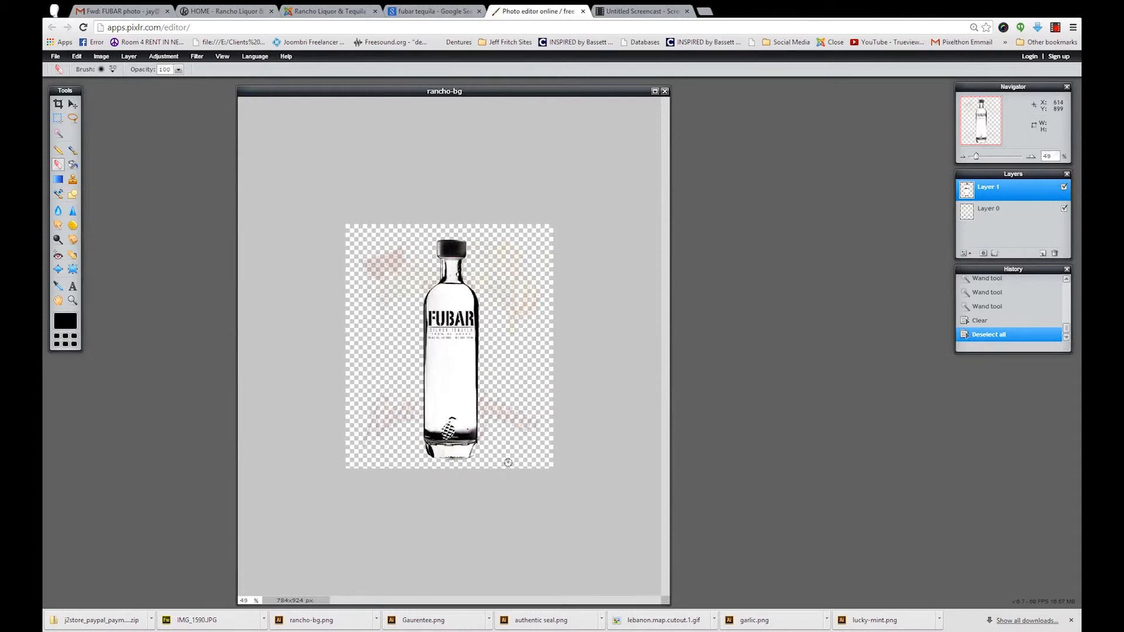
scroll(500, 432, "up", 4)
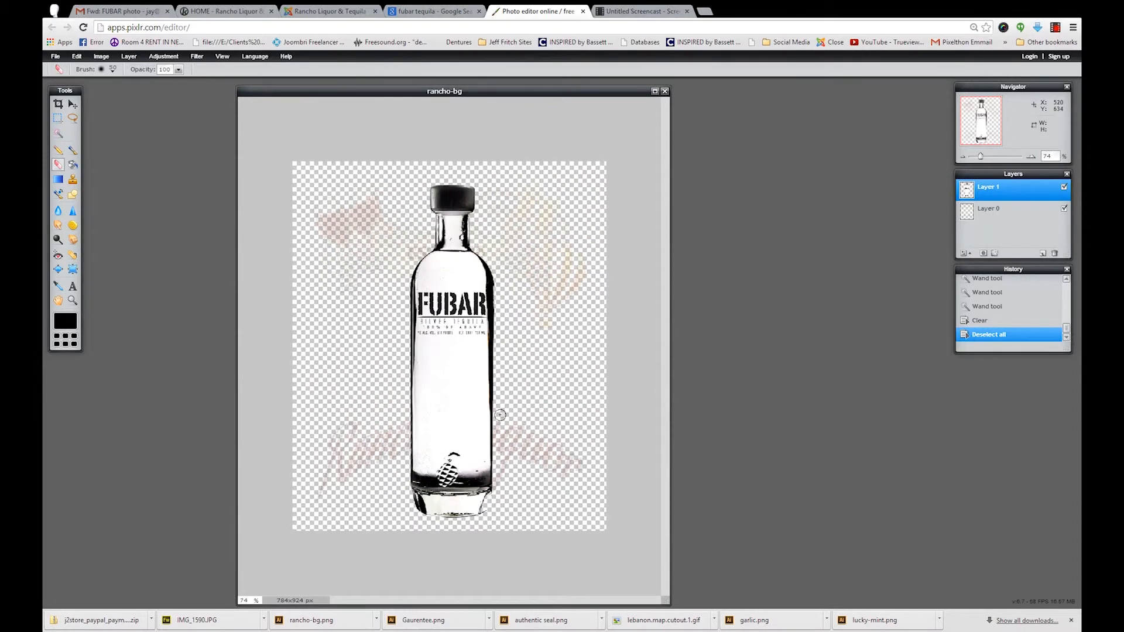
scroll(501, 413, "up", 2)
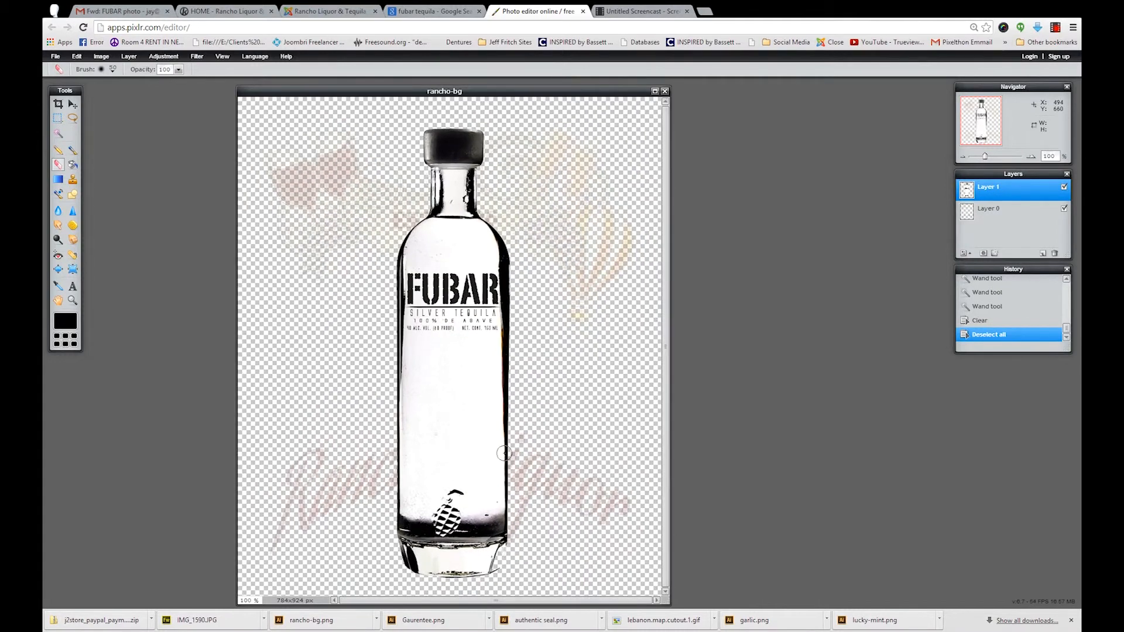
scroll(502, 451, "up", 2)
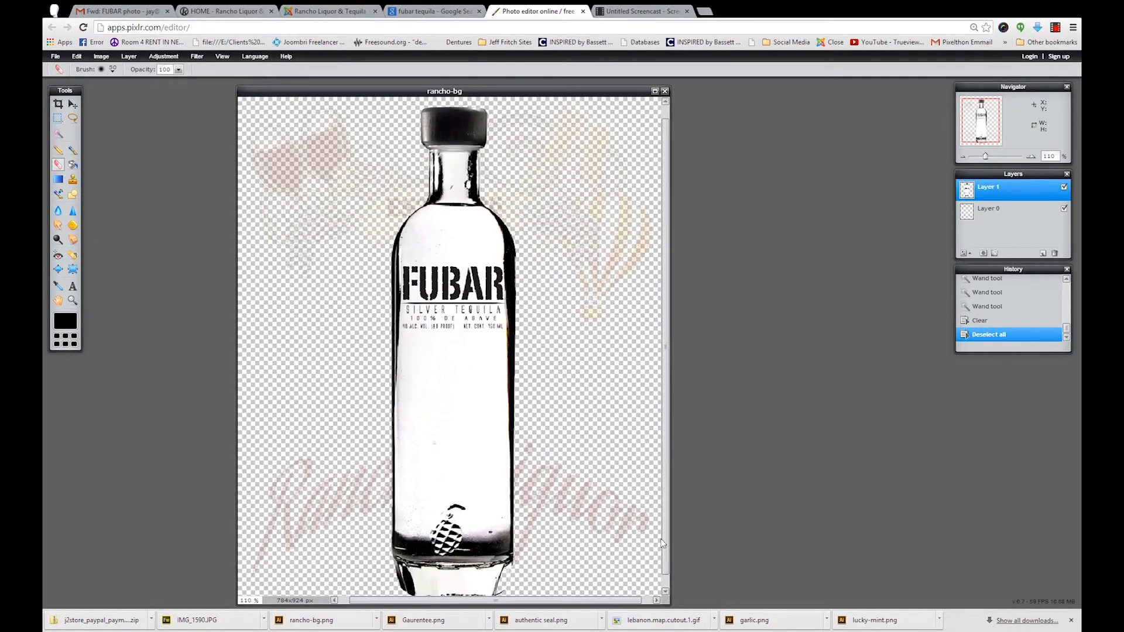
scroll(659, 547, "up", 2)
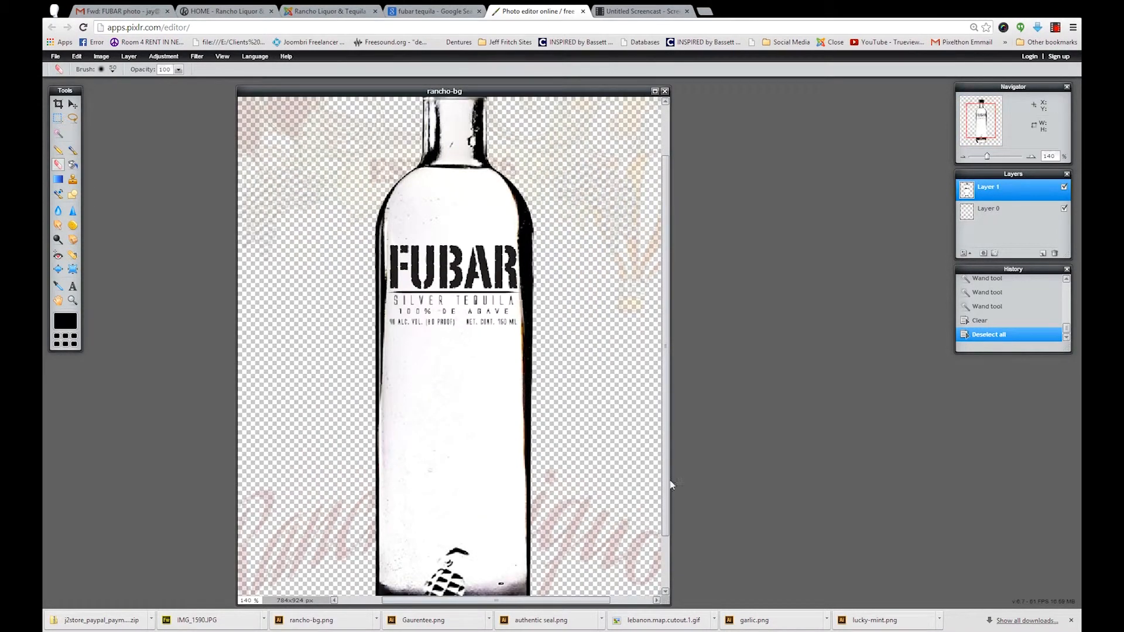
left_click(667, 592)
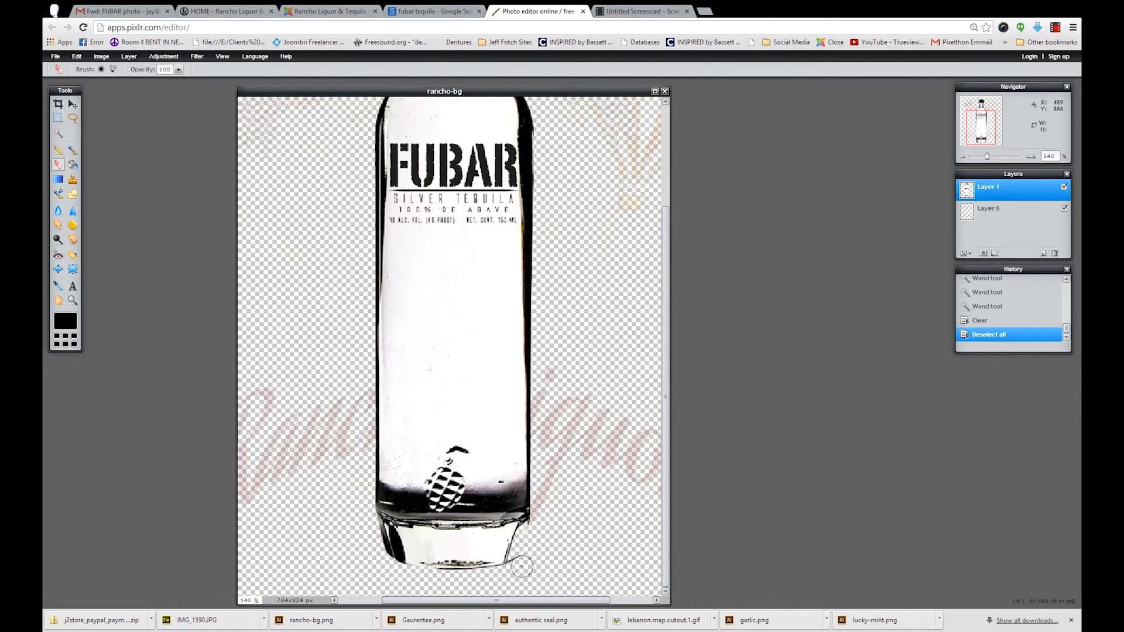
left_click_drag(520, 568, 513, 577)
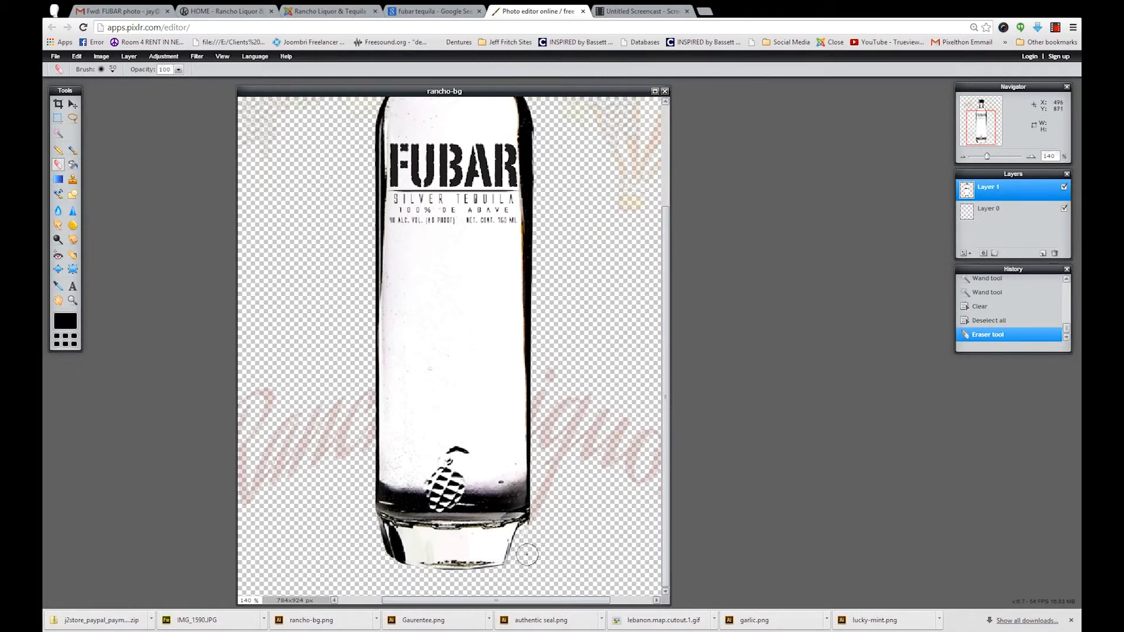
left_click_drag(536, 535, 539, 523)
- Select the bottle's glass base with a rectangular marquee of about 246 by 94 px and cut it out
left_click(57, 117)
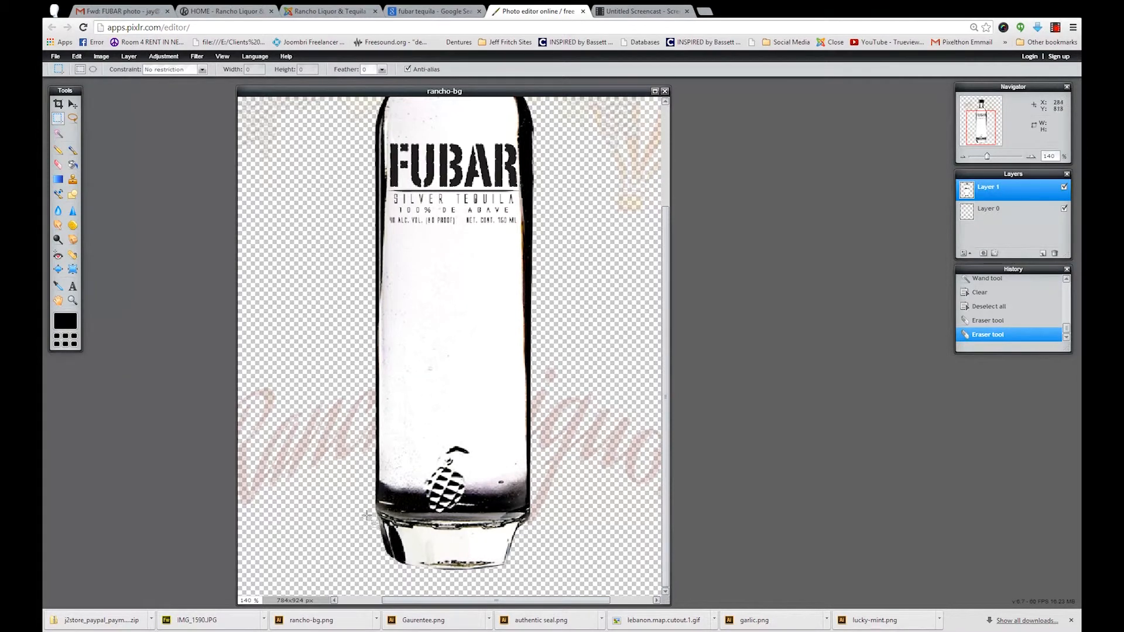
left_click_drag(368, 508, 553, 580)
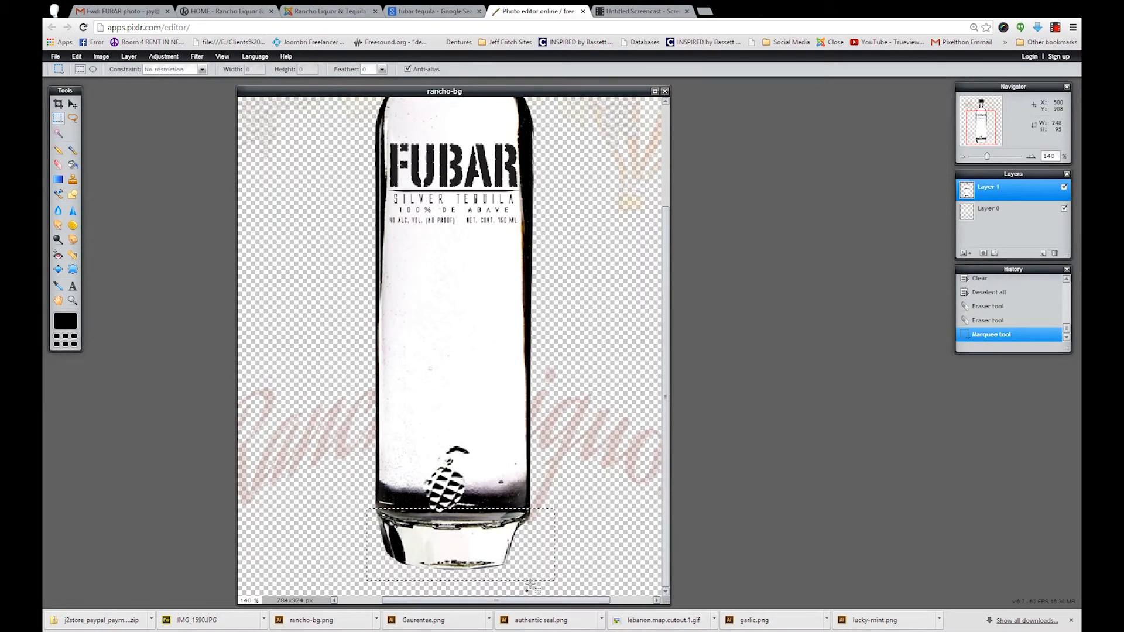
left_click(539, 553)
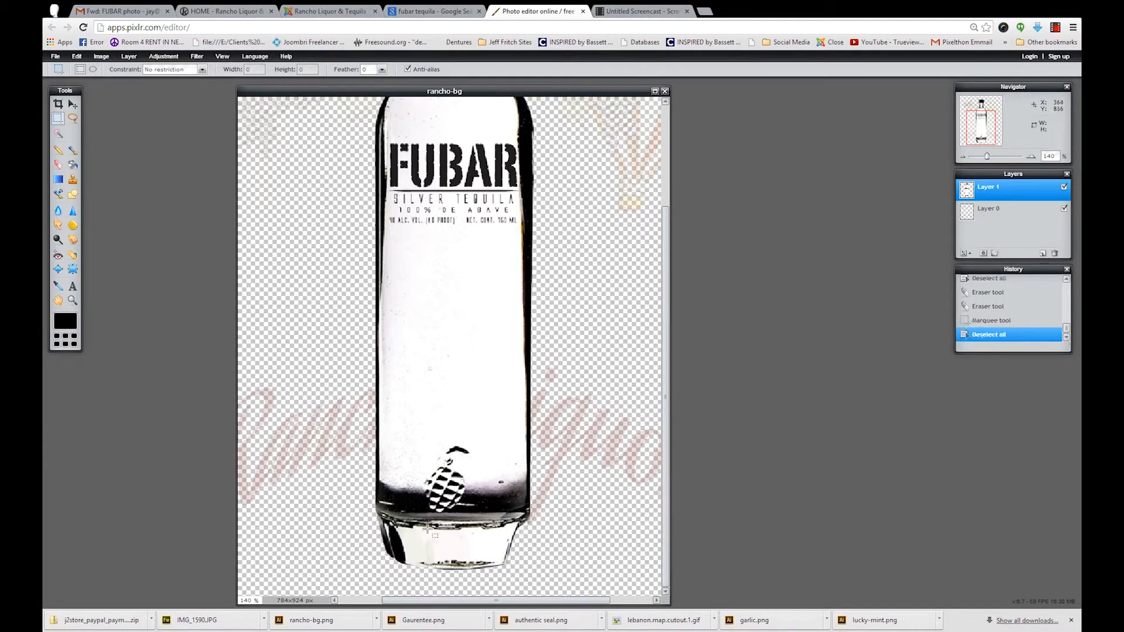
left_click_drag(359, 515, 545, 584)
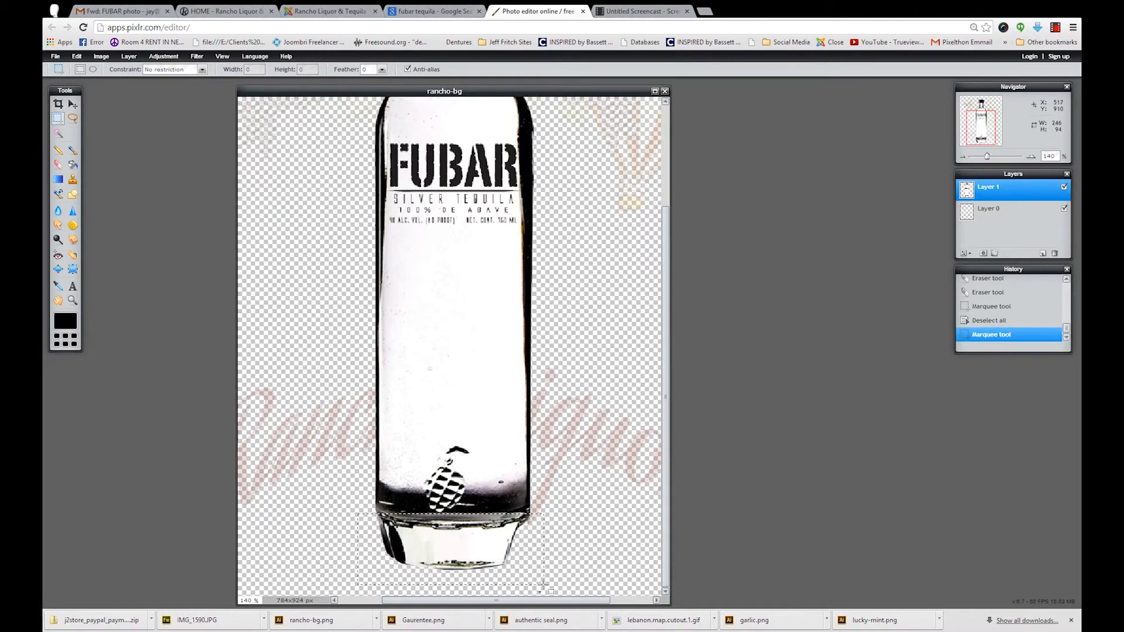
key("ctrl+x")
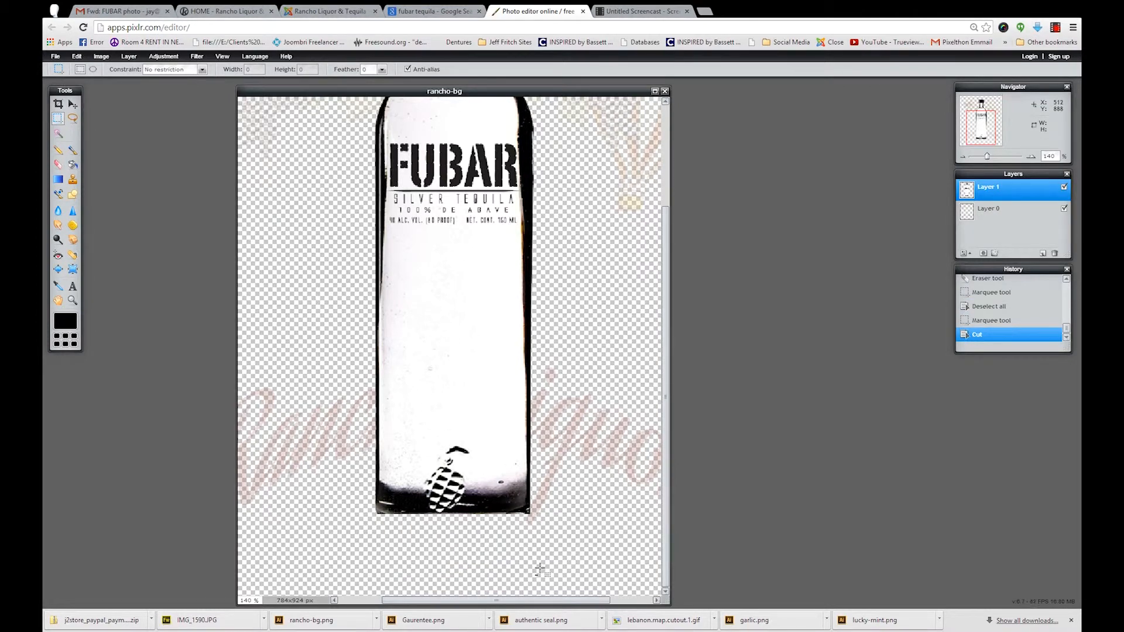
- Paste the cut glass base as a new layer and align it beneath the bottle body
key("ctrl+v")
left_click(73, 104)
left_click_drag(445, 329, 441, 528)
key("Right")
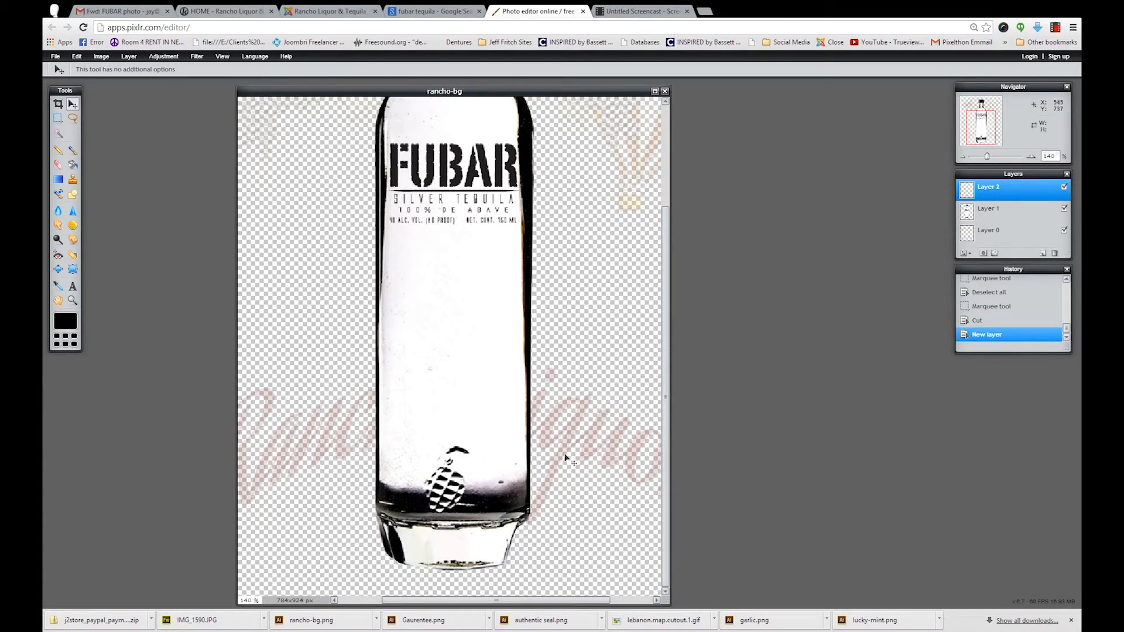
- Paste a second copy of the glass base and mirror it horizontally with Free transform
key("ctrl+v")
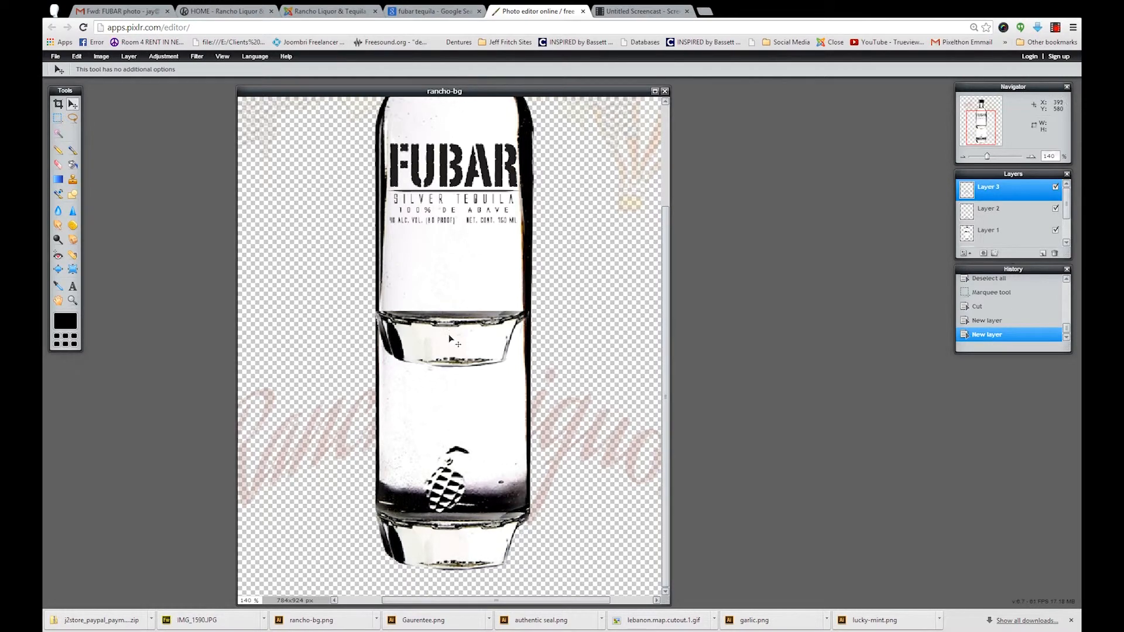
left_click(75, 57)
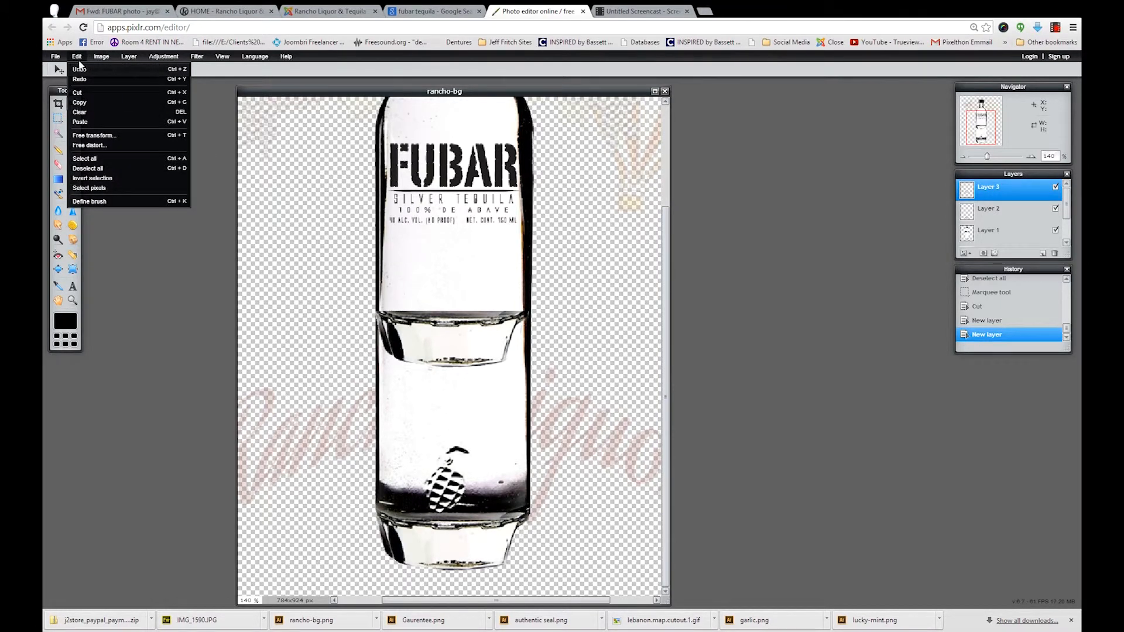
left_click(104, 137)
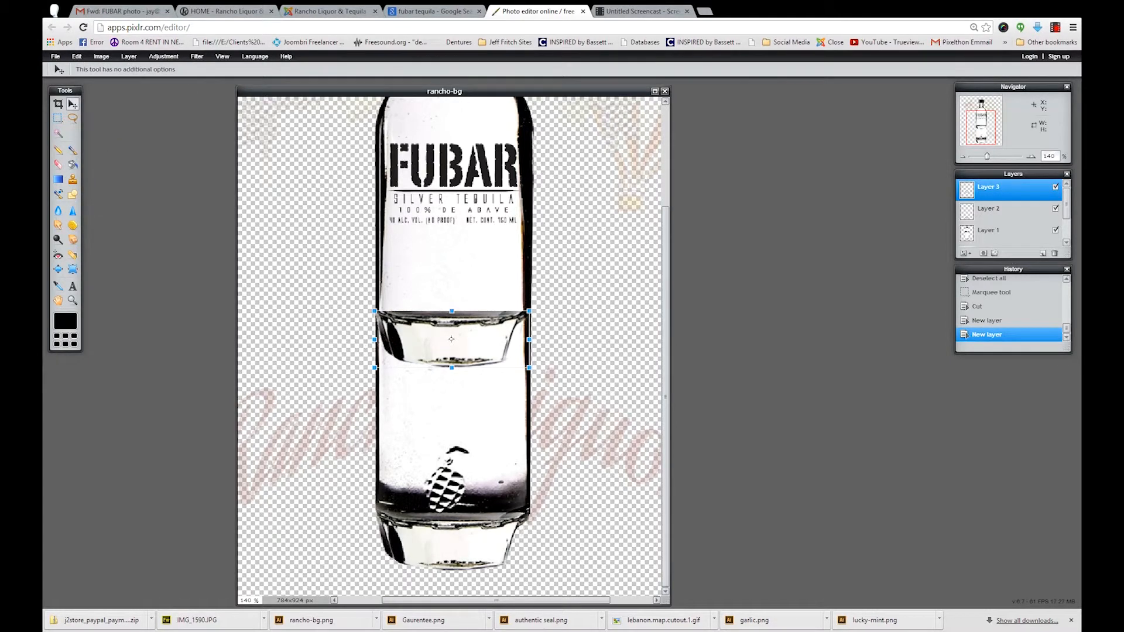
left_click_drag(373, 340, 532, 370)
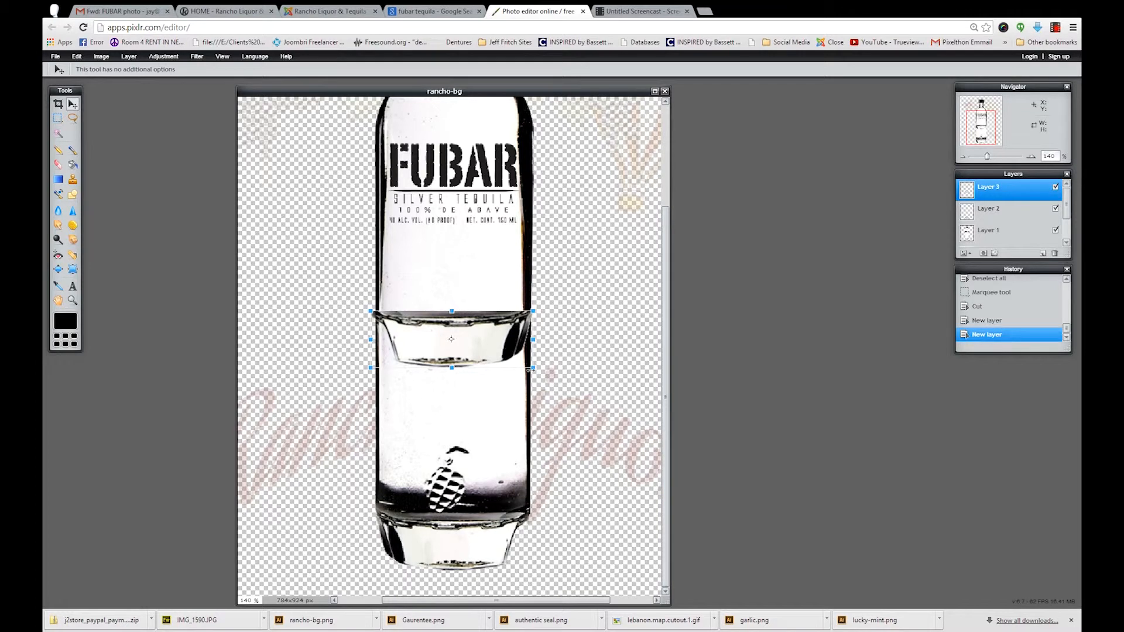
- Place the mirrored base over the original, narrow it to line up with the bottle's right edge, and apply the transform
left_click_drag(491, 323, 492, 533)
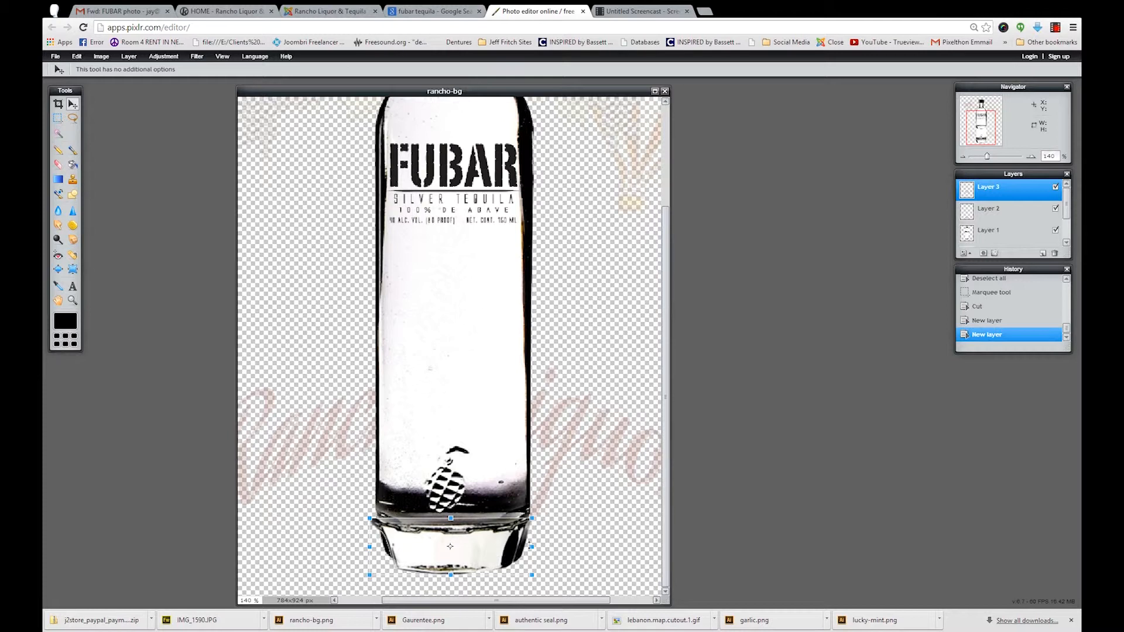
left_click_drag(531, 545, 513, 534)
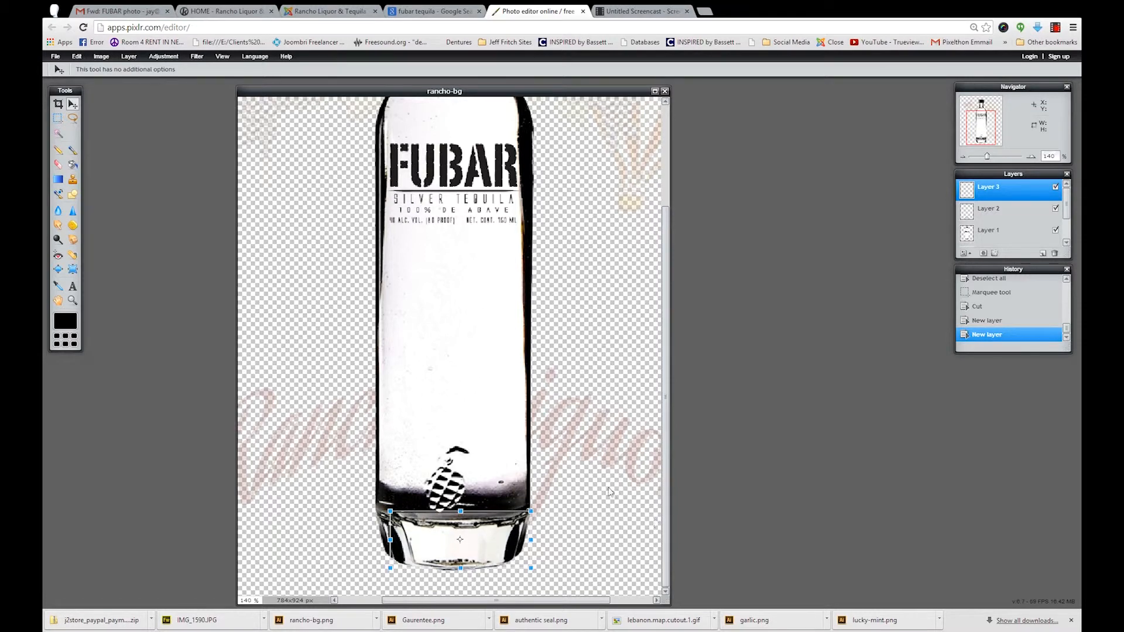
left_click(578, 494)
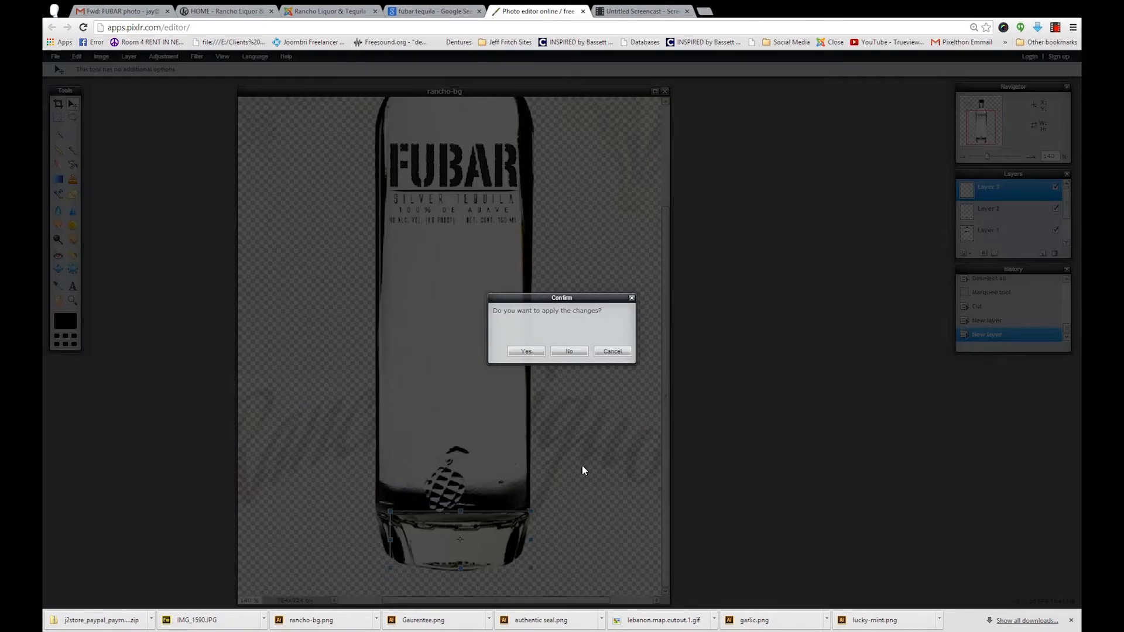
left_click(539, 351)
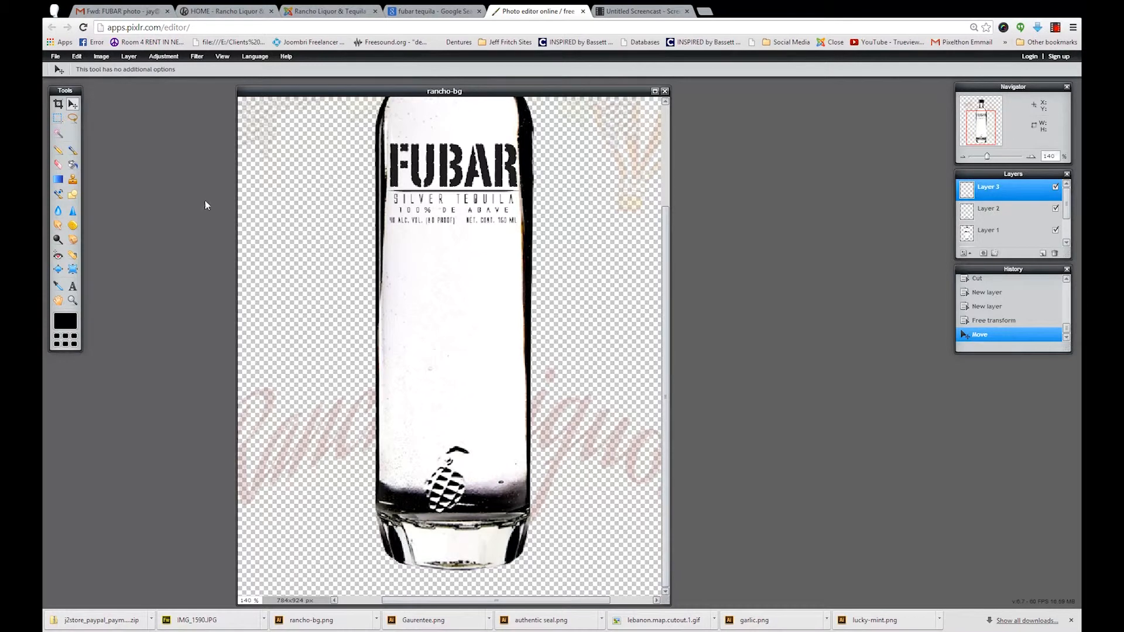
- Widen the mirrored glass base slightly with Free transform and apply the change
left_click(76, 56)
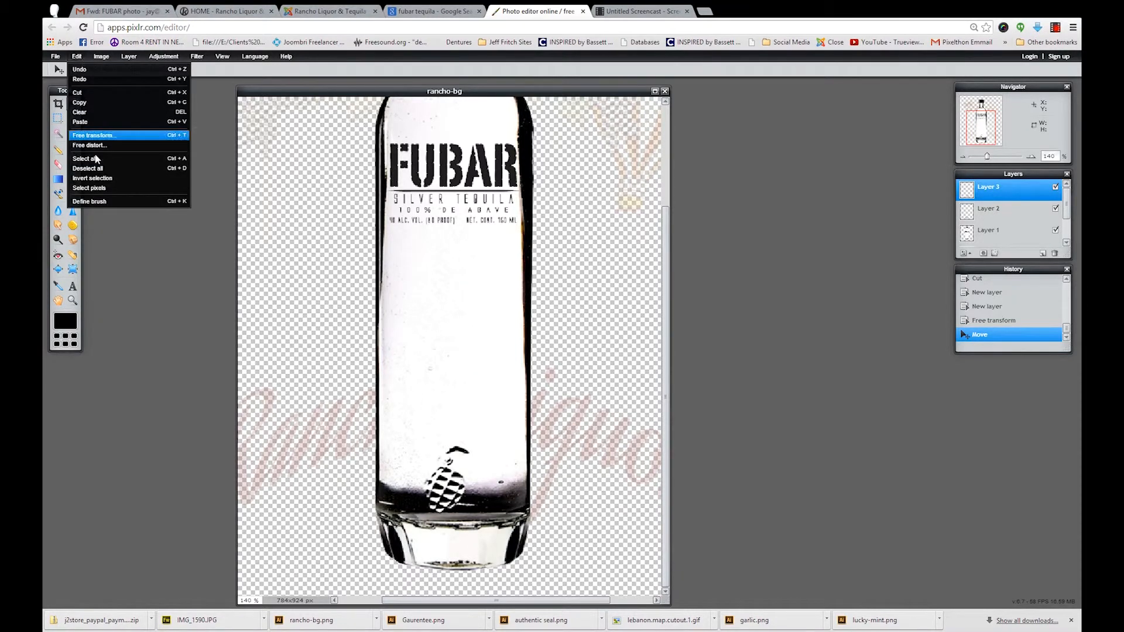
left_click(94, 136)
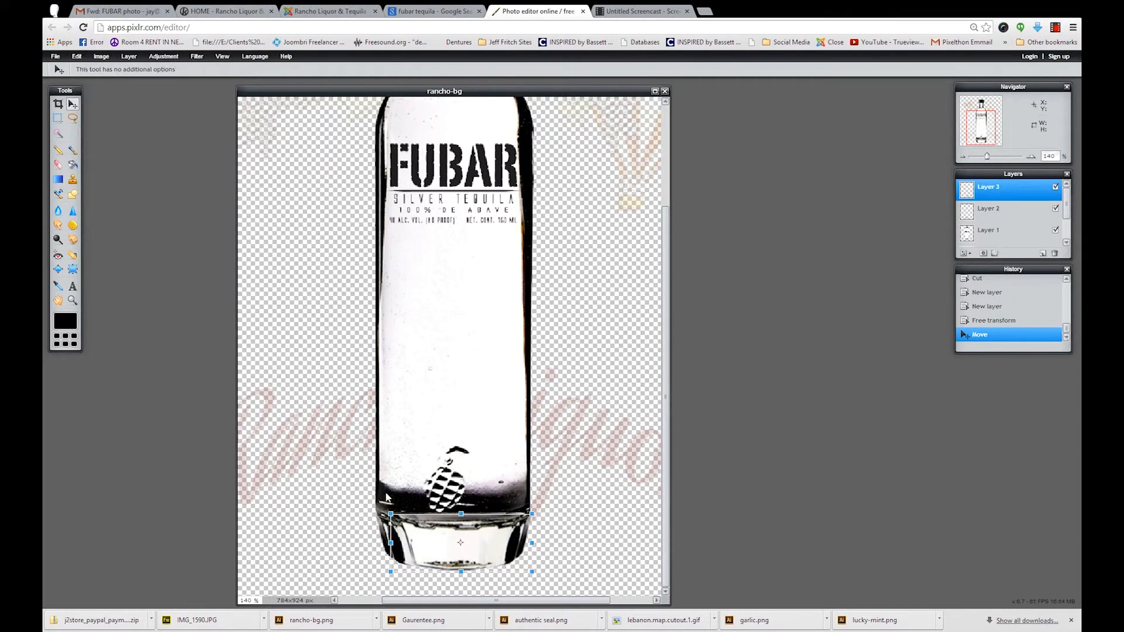
mouse_move(390, 543)
left_mouse_down()
mouse_move(372, 537)
mouse_move(384, 531)
left_mouse_up()
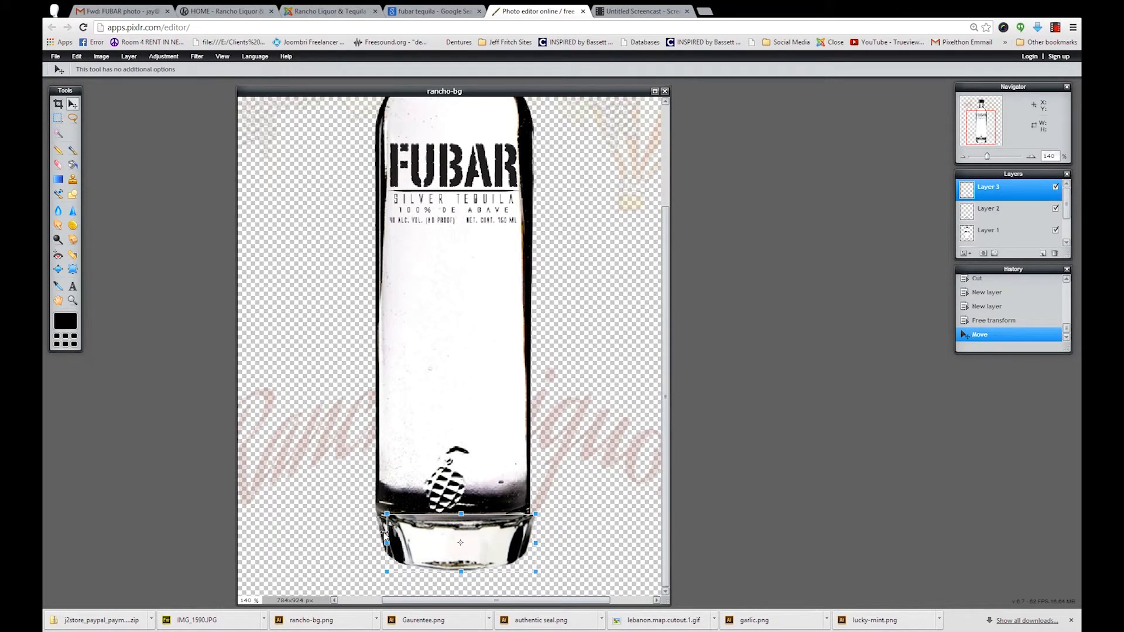
left_click(567, 460)
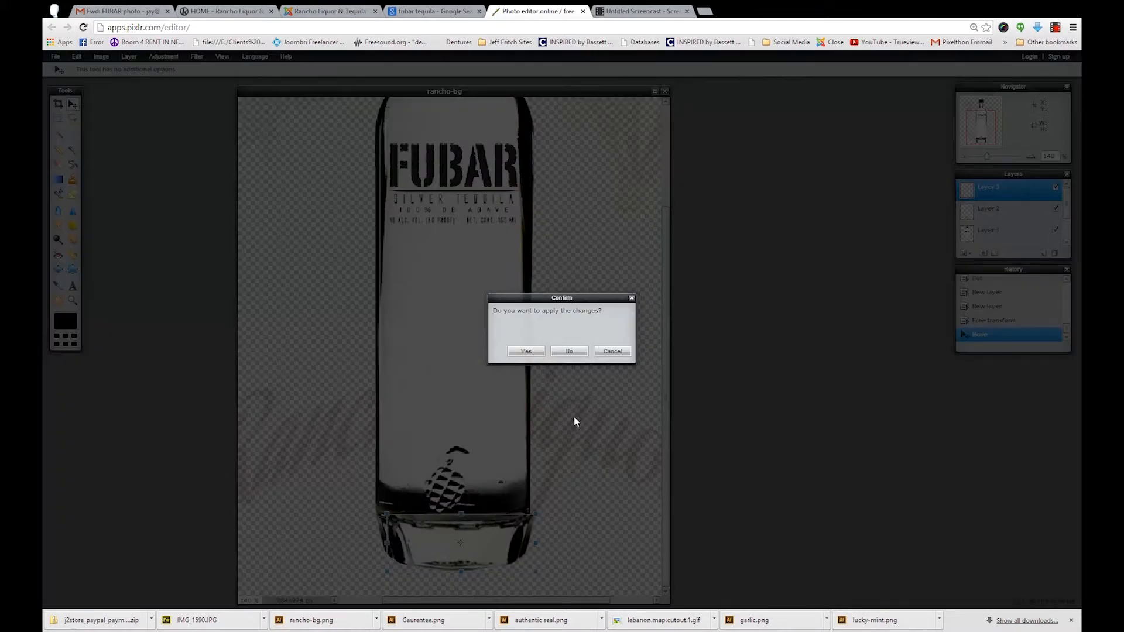
left_click(527, 352)
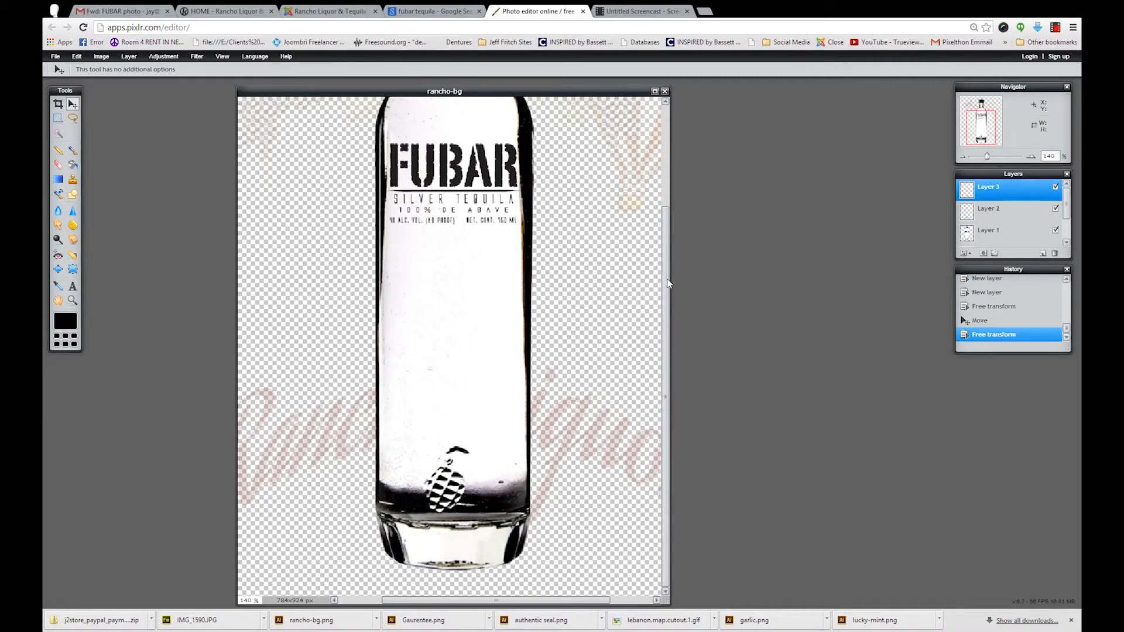
- Save the finished bottle image to the computer as a JPEG named fubar-tequila
scroll(634, 342, "down", 3)
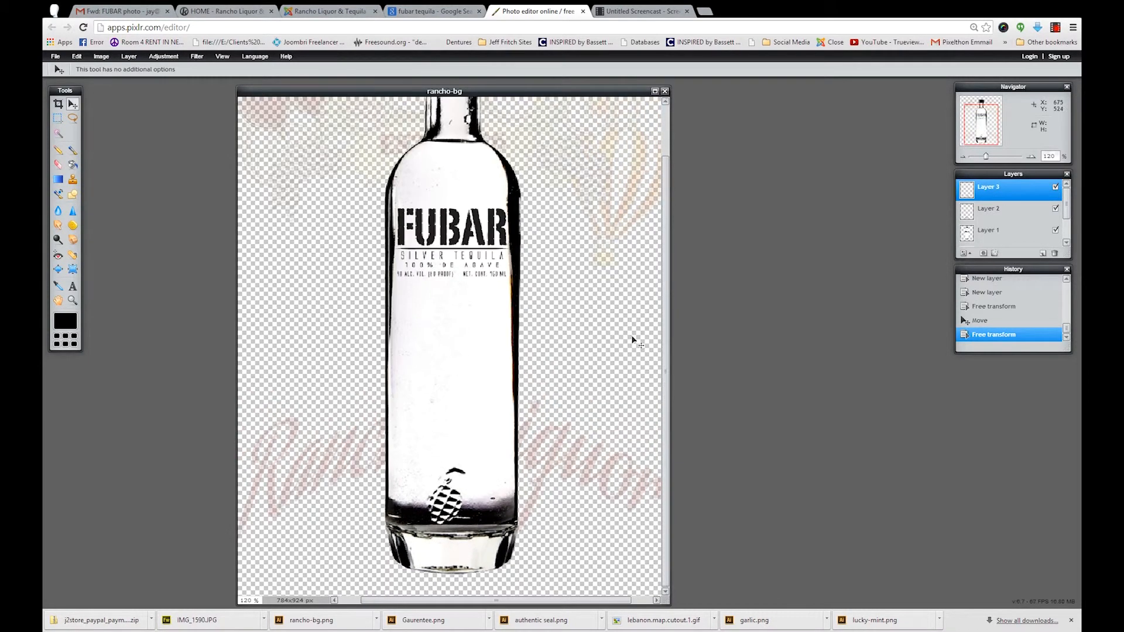
scroll(634, 343, "down", 1)
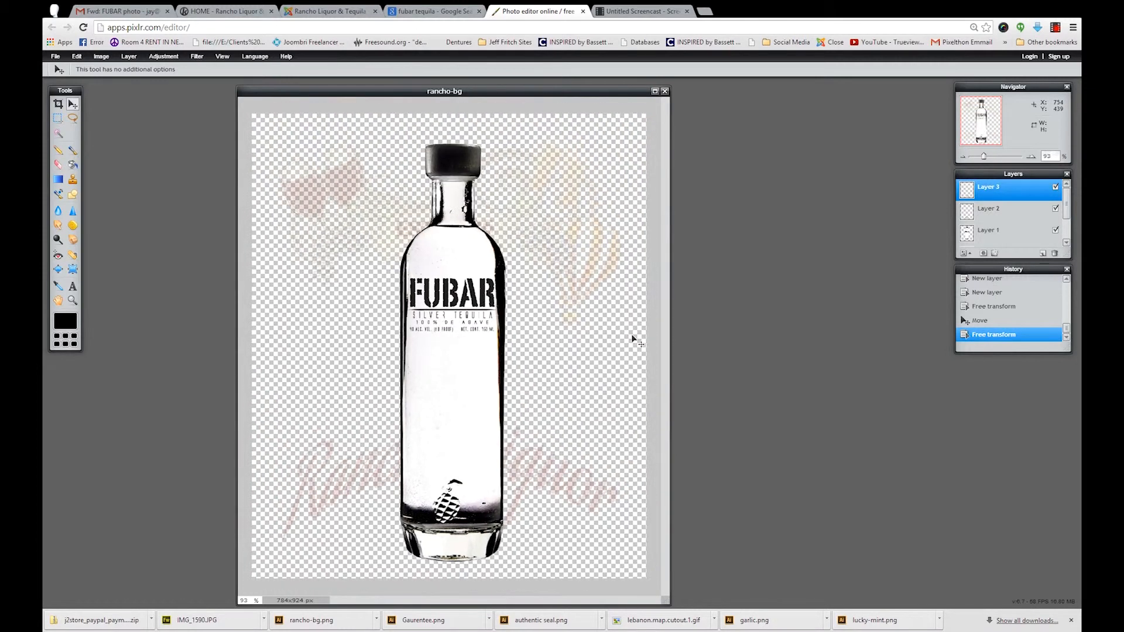
scroll(634, 342, "down", 1)
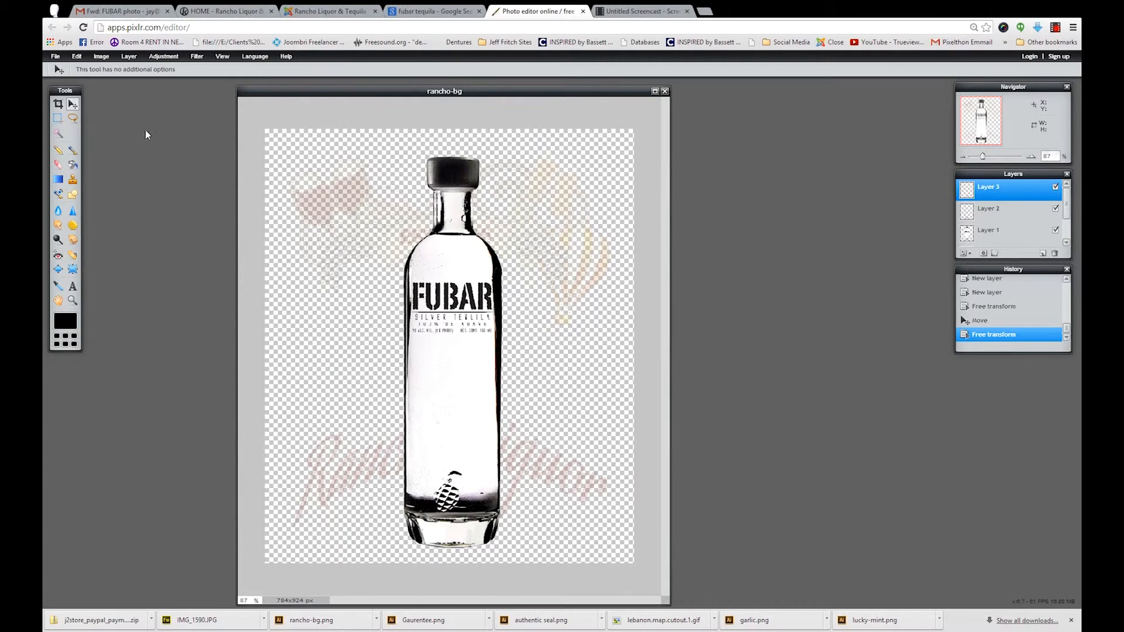
left_click(75, 57)
mouse_move(56, 56)
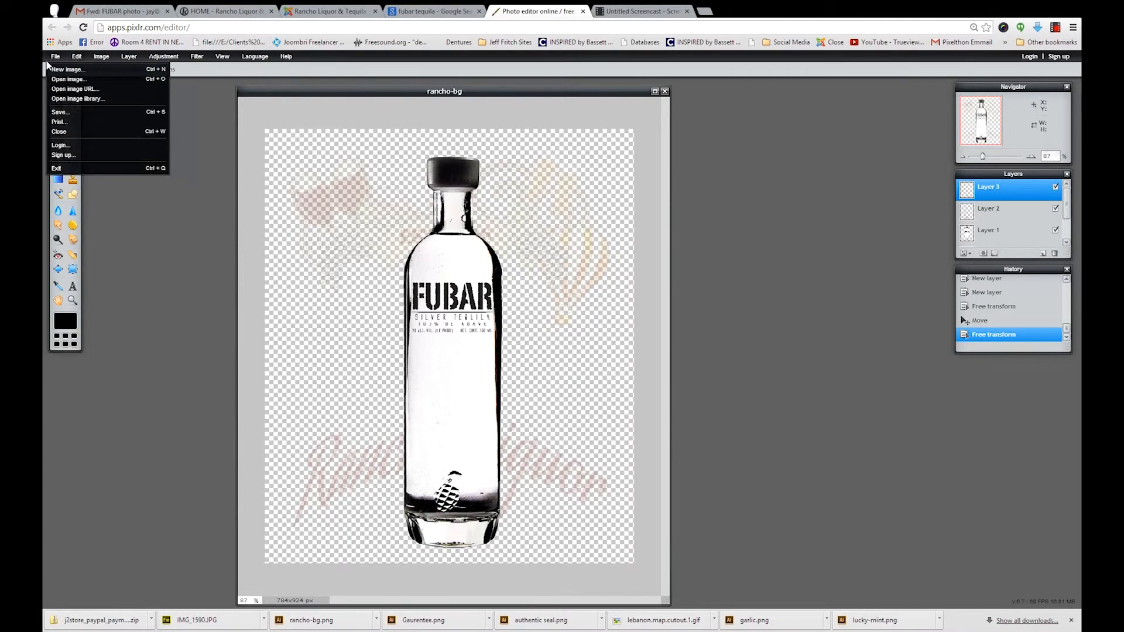
left_click(59, 113)
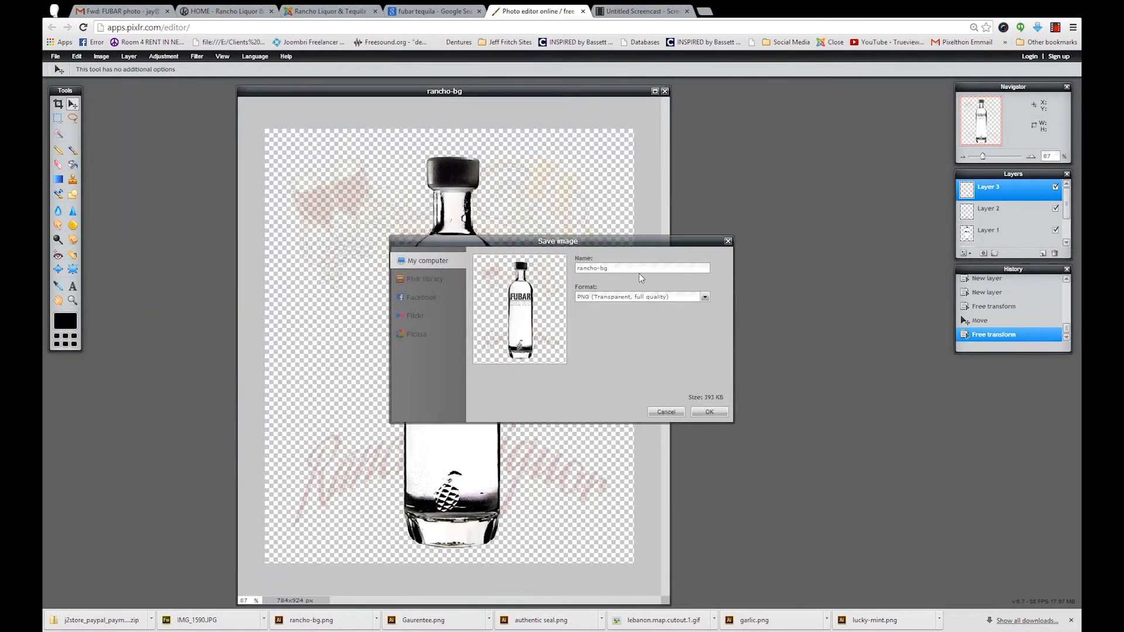
left_click(642, 298)
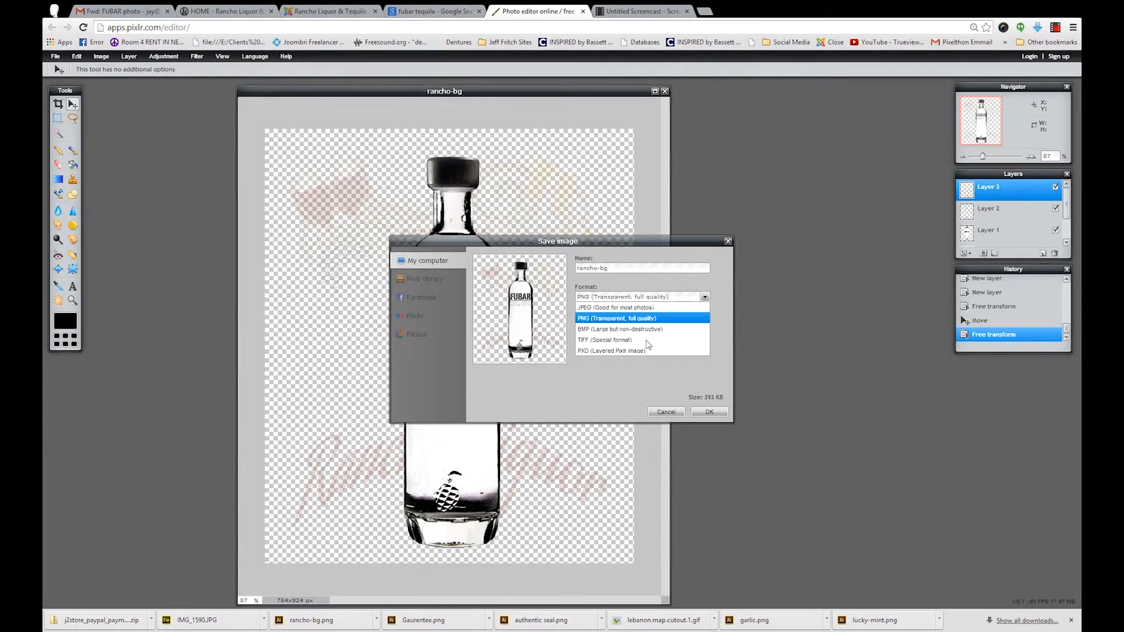
left_click(617, 309)
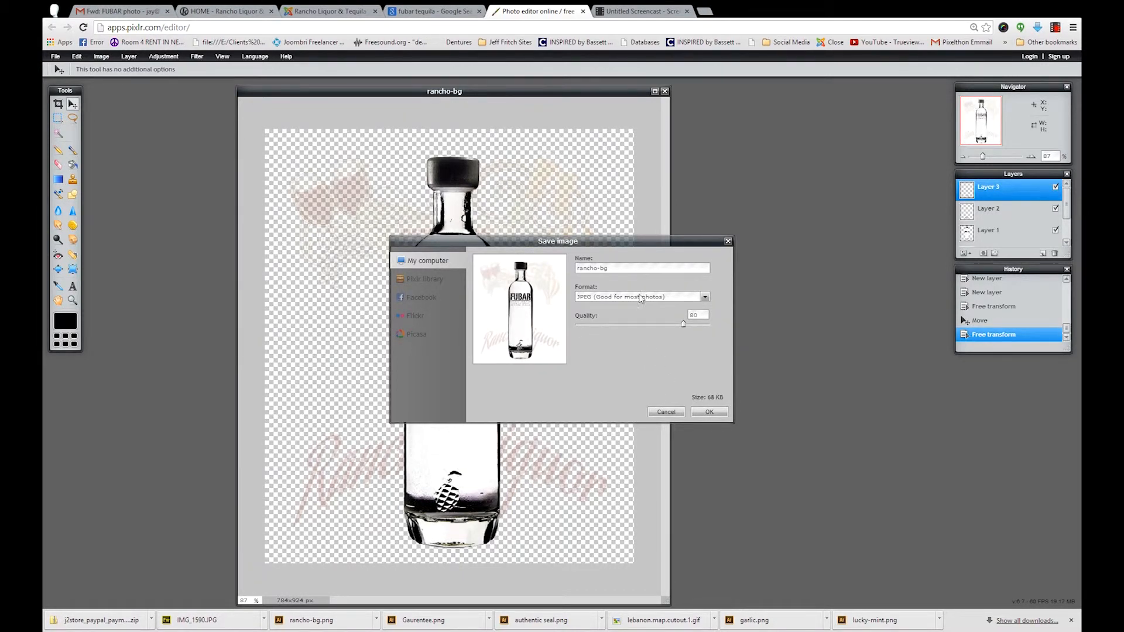
key("ctrl+a")
type("fu")
left_click(708, 413)
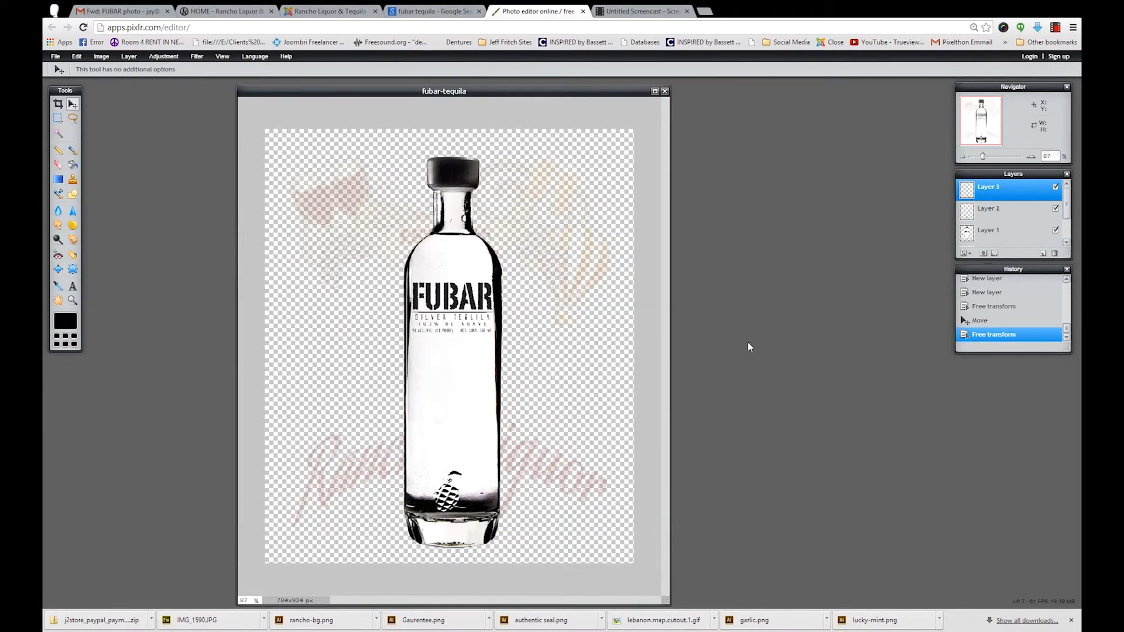
- Switch to the VirtueMart product editor, upload fubar-tequila.jpg as the Fubar product's image, and save the product
left_click(428, 10)
left_click(307, 10)
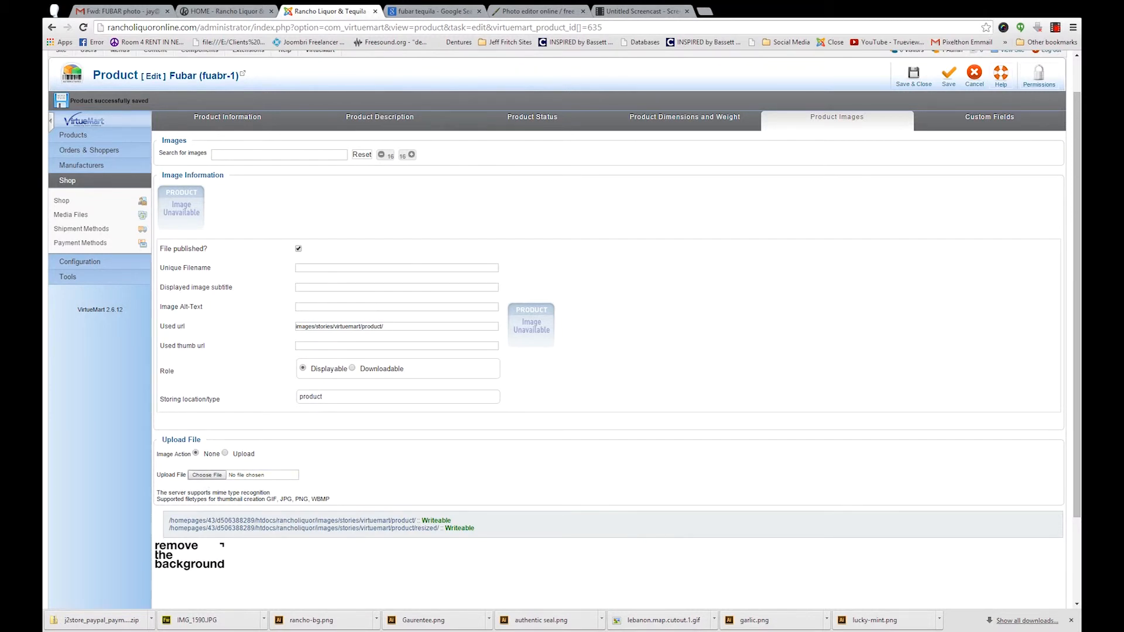
double_click(311, 161)
left_click(982, 120)
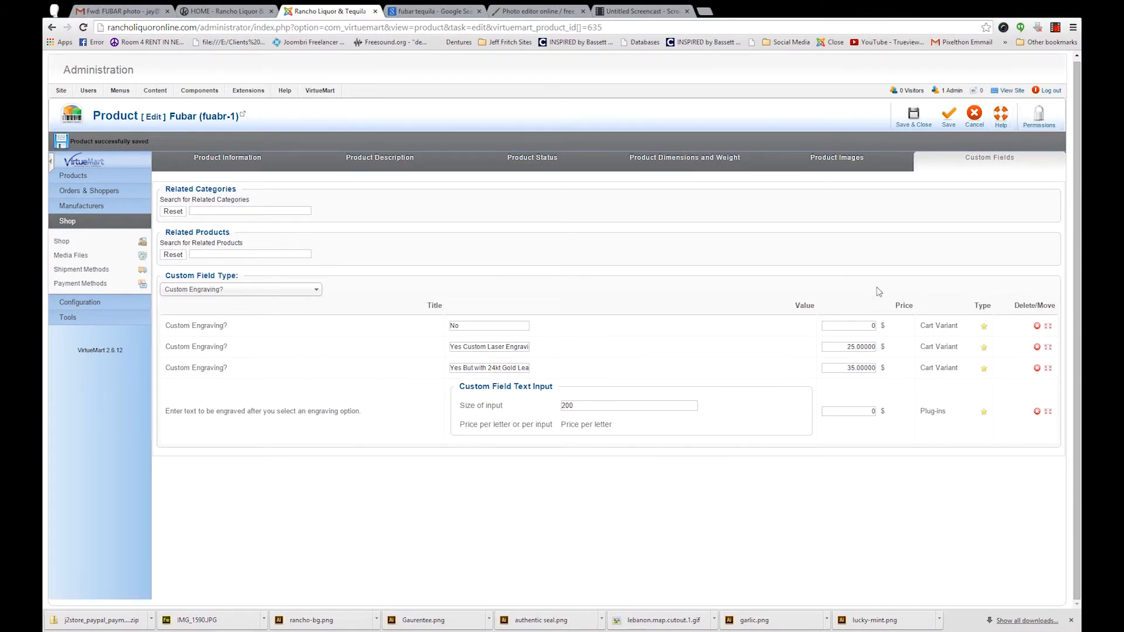
left_click(860, 168)
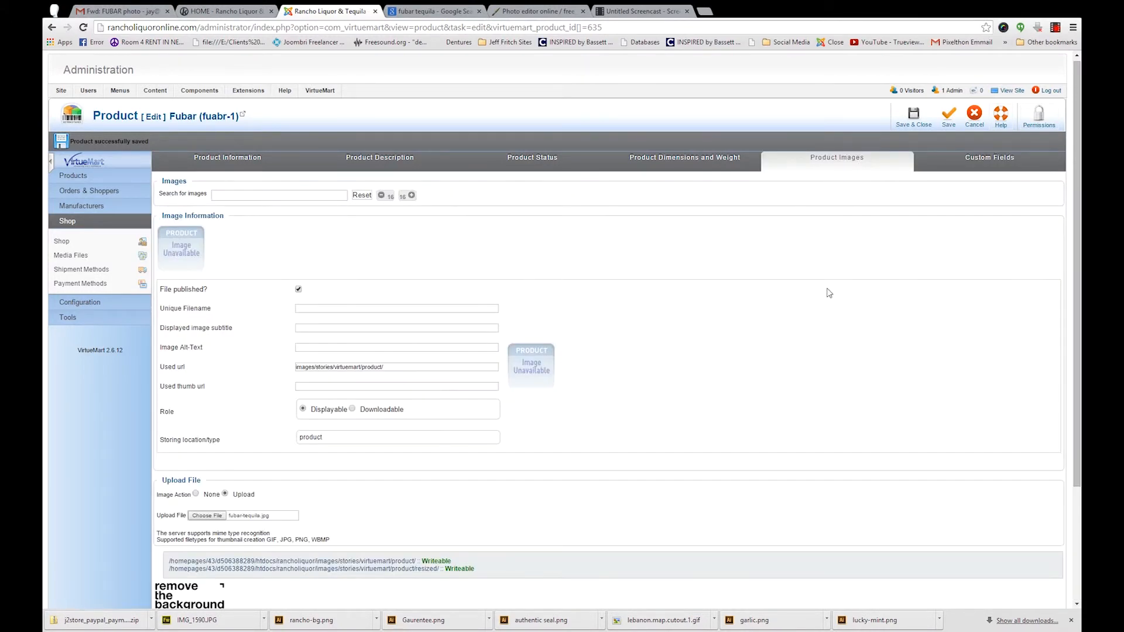
left_click(950, 122)
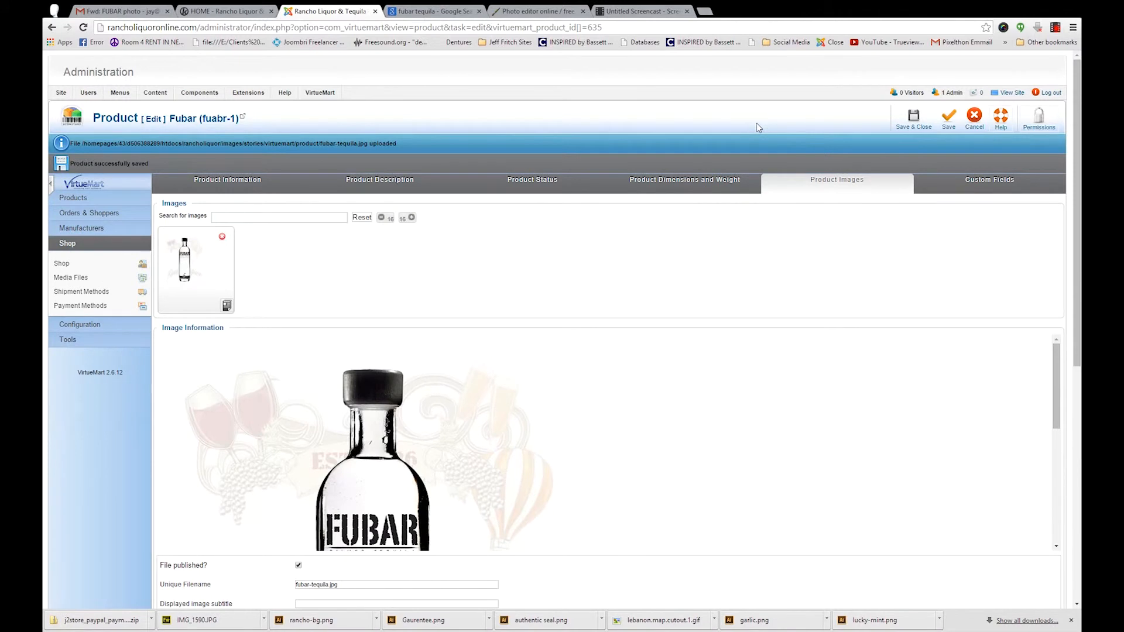
- Review the Fubar product's saved image and product information, and return to the product list
scroll(474, 398, "down", 3)
scroll(462, 447, "up", 3)
left_click(220, 186)
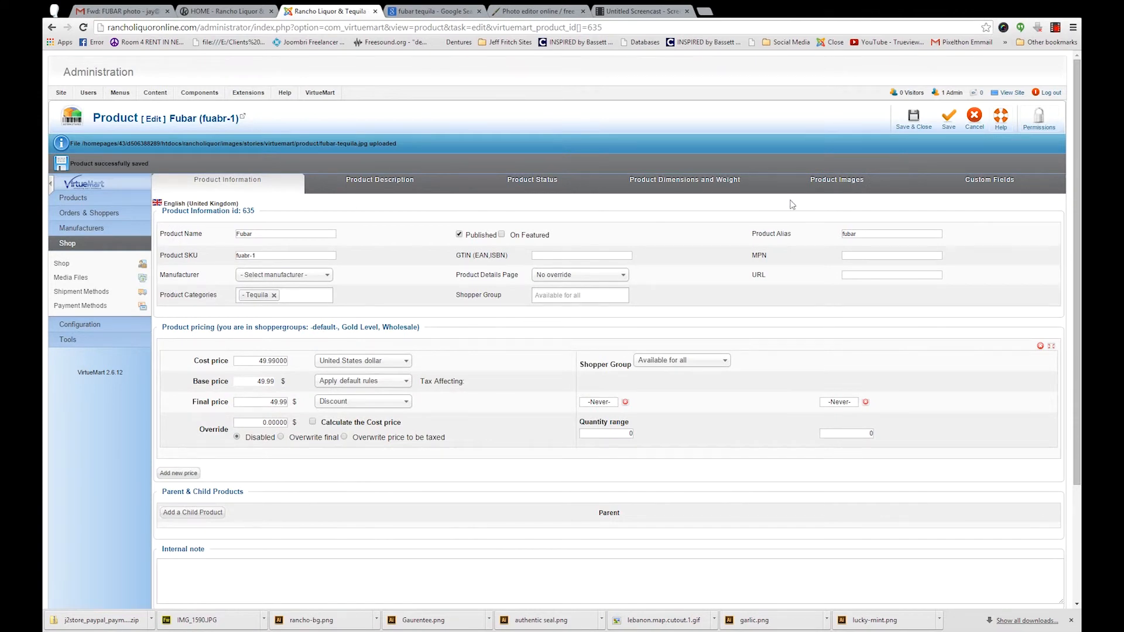
left_click(973, 121)
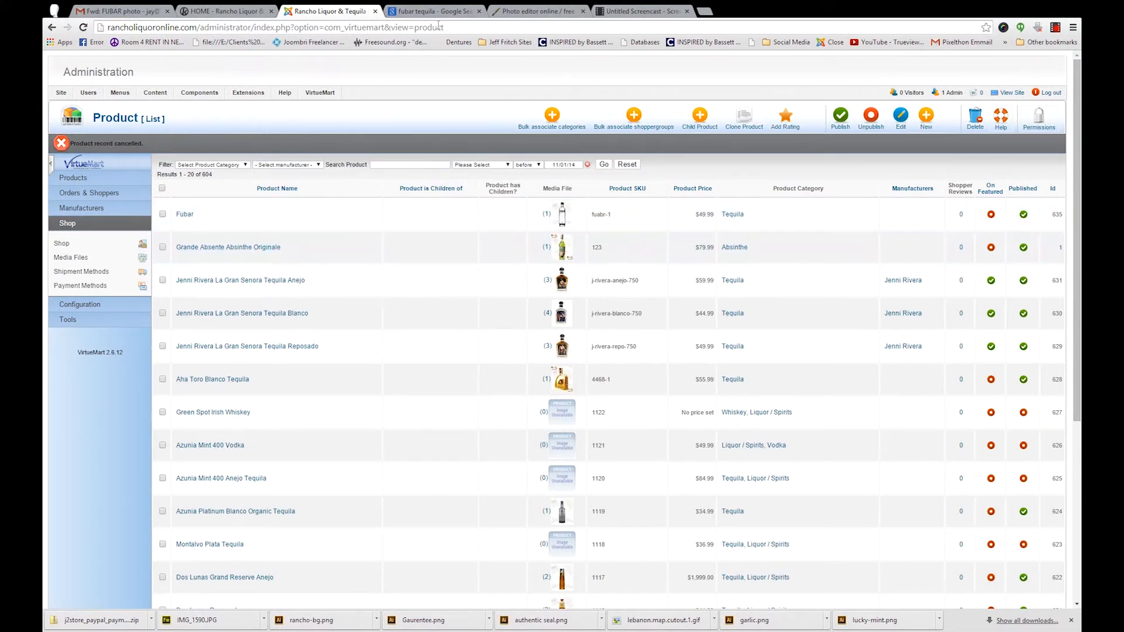
- Reload the Rancho Liquor storefront, open Fubar from the latest products, and look over its product page
left_click(201, 12)
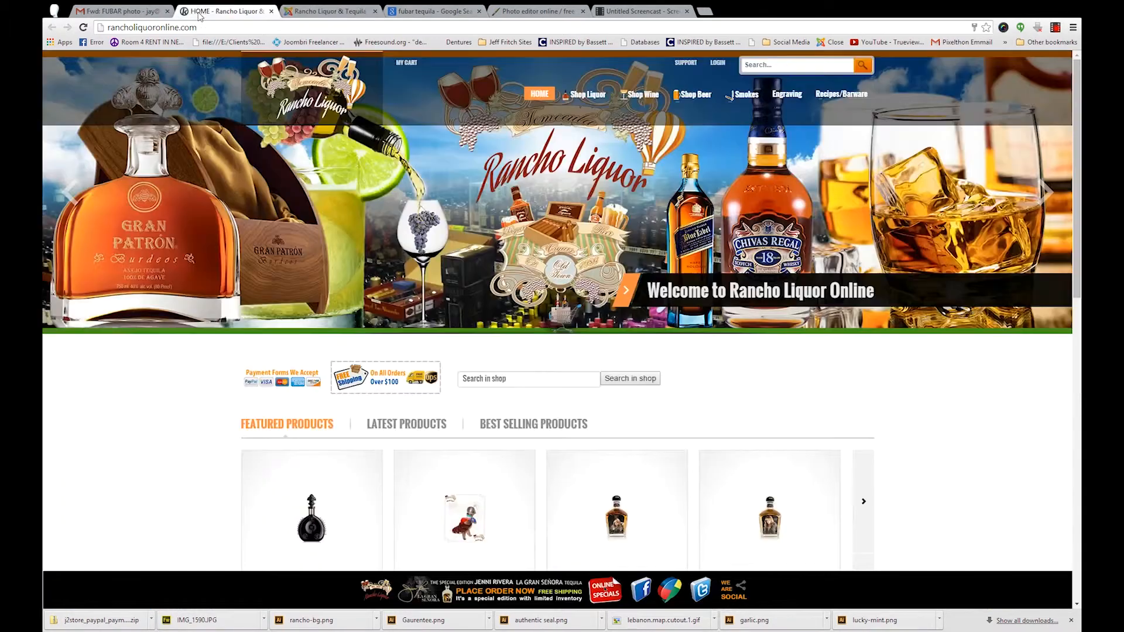
left_click(82, 28)
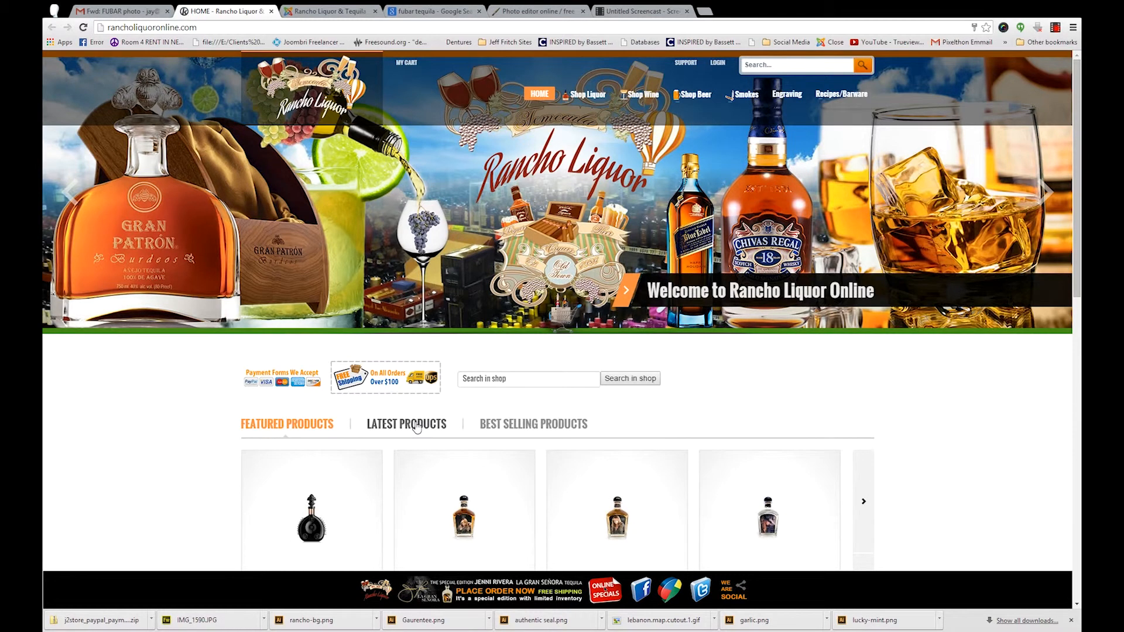
left_click(416, 426)
scroll(299, 451, "down", 2)
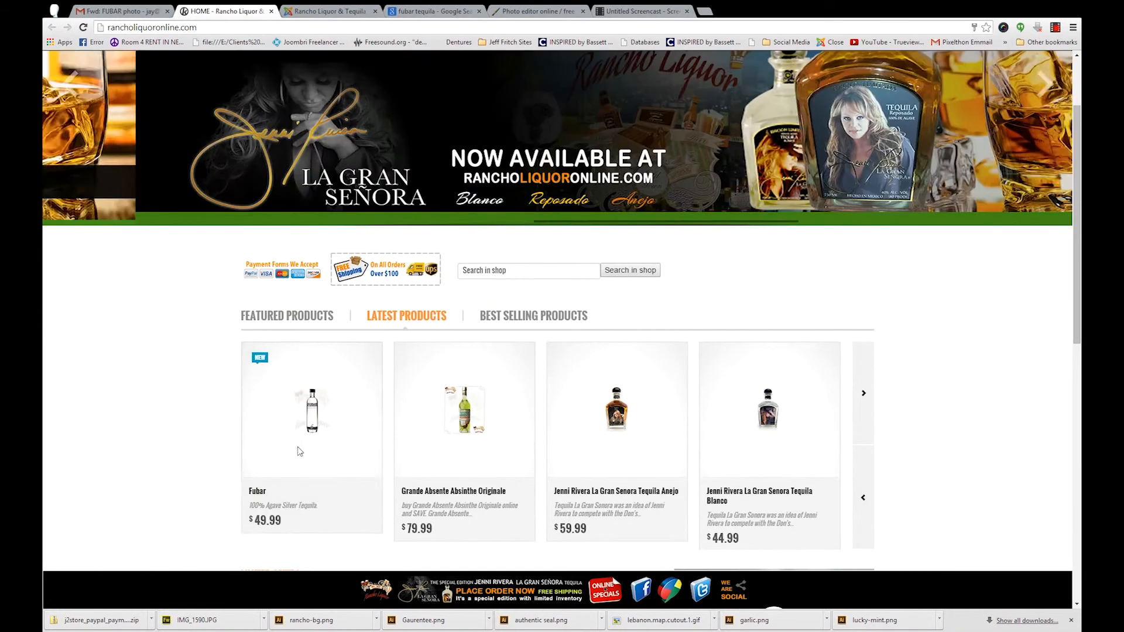
mouse_move(312, 411)
left_click(360, 409)
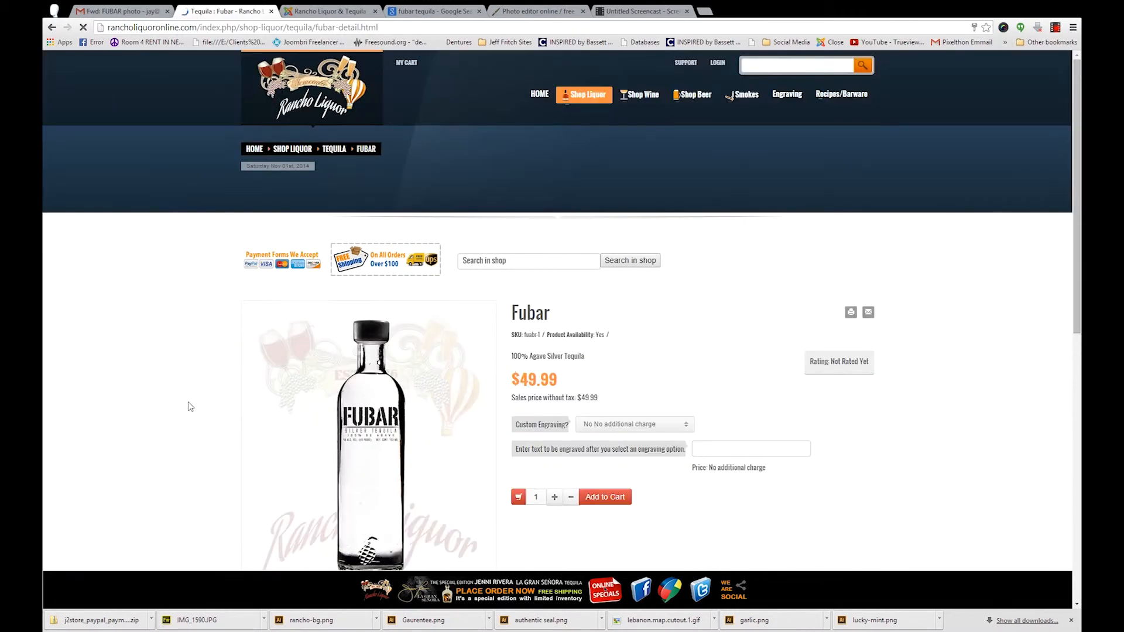
scroll(196, 403, "down", 4)
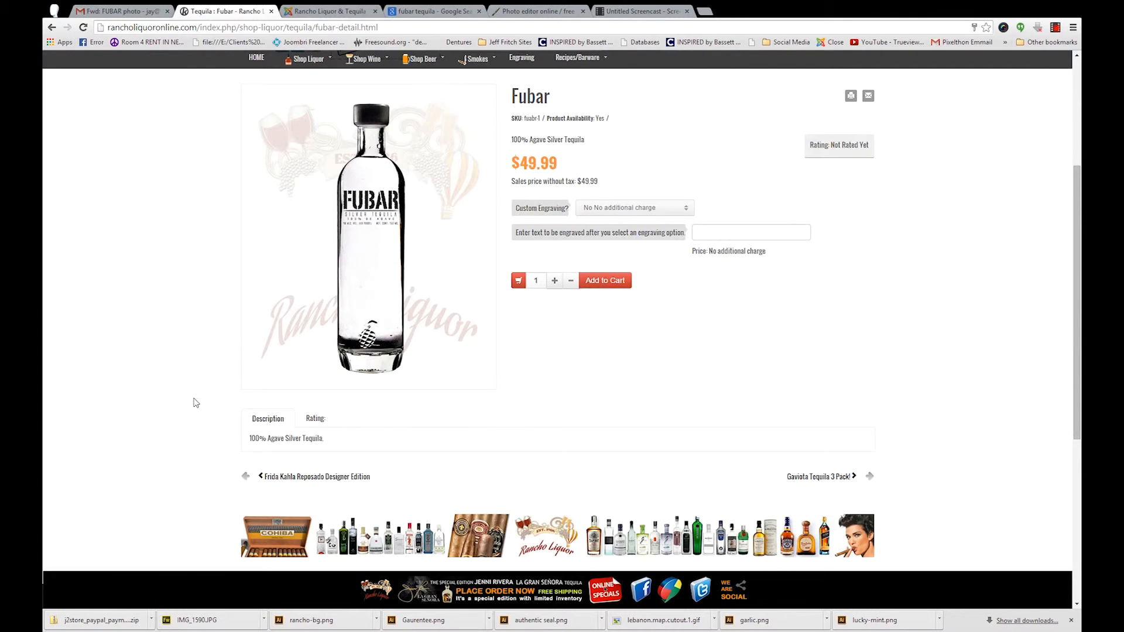
scroll(195, 403, "up", 4)
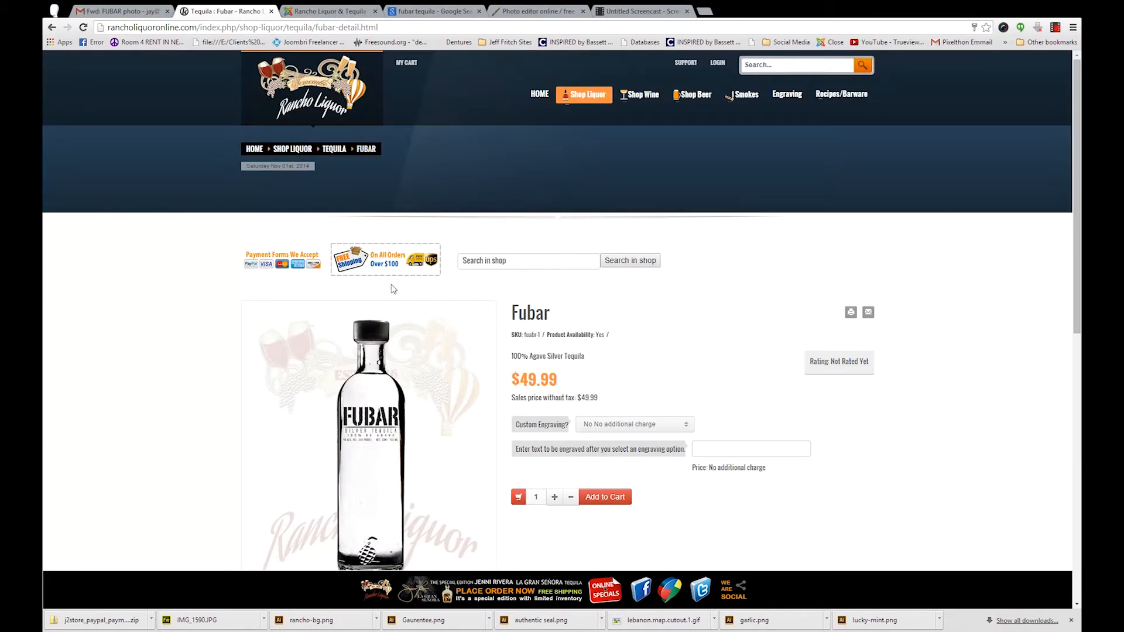
- Search the storefront for "fubar" and open the Fubar product from the suggestions
left_click(785, 68)
type("fubar")
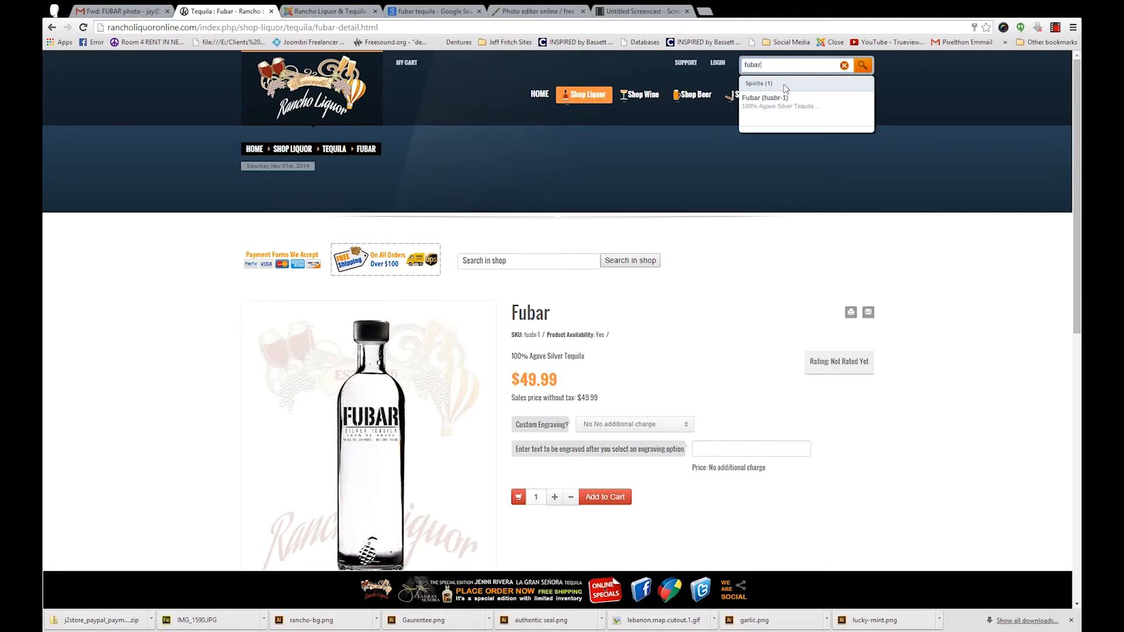
left_click(786, 104)
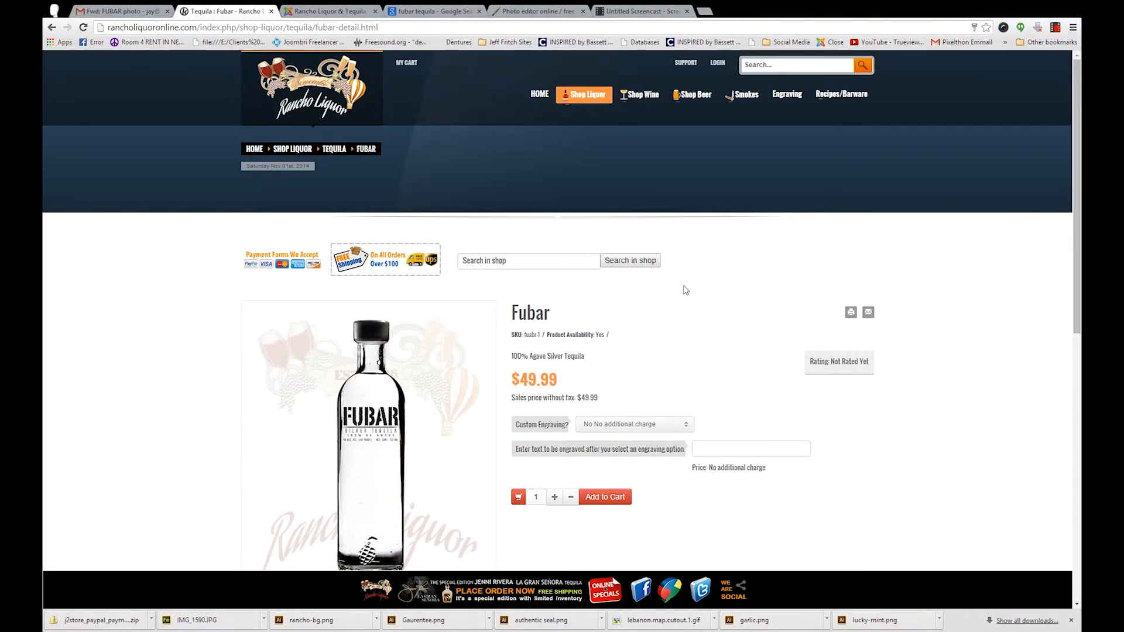
- View the Fubar bottle image enlarged on the product page and close the enlarged view
scroll(687, 290, "down", 2)
left_click(353, 289)
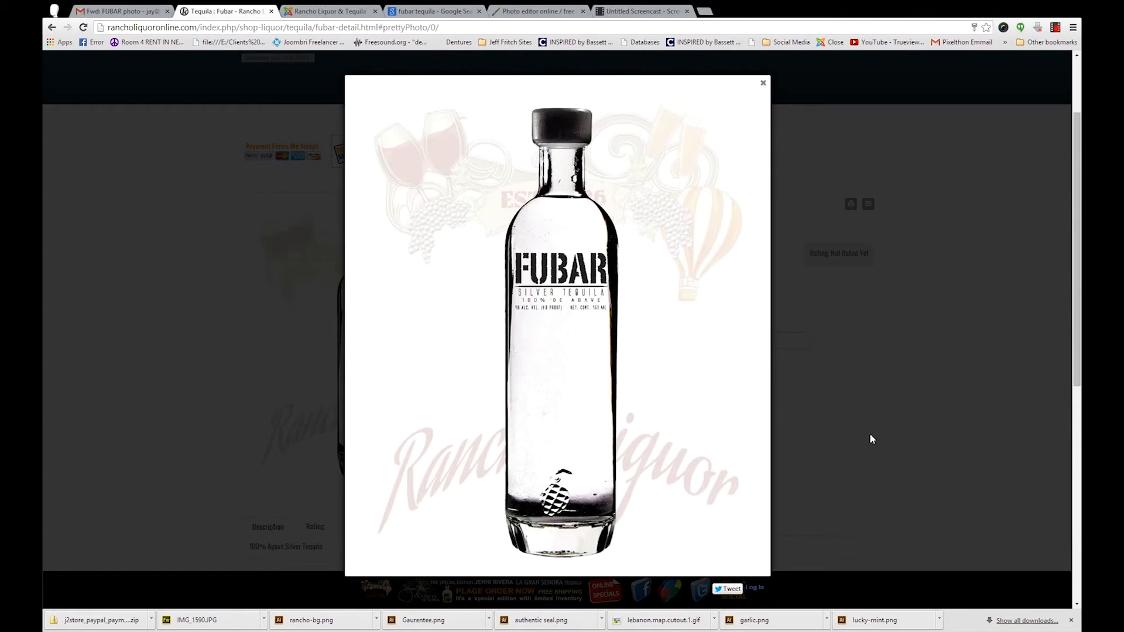
left_click(826, 142)
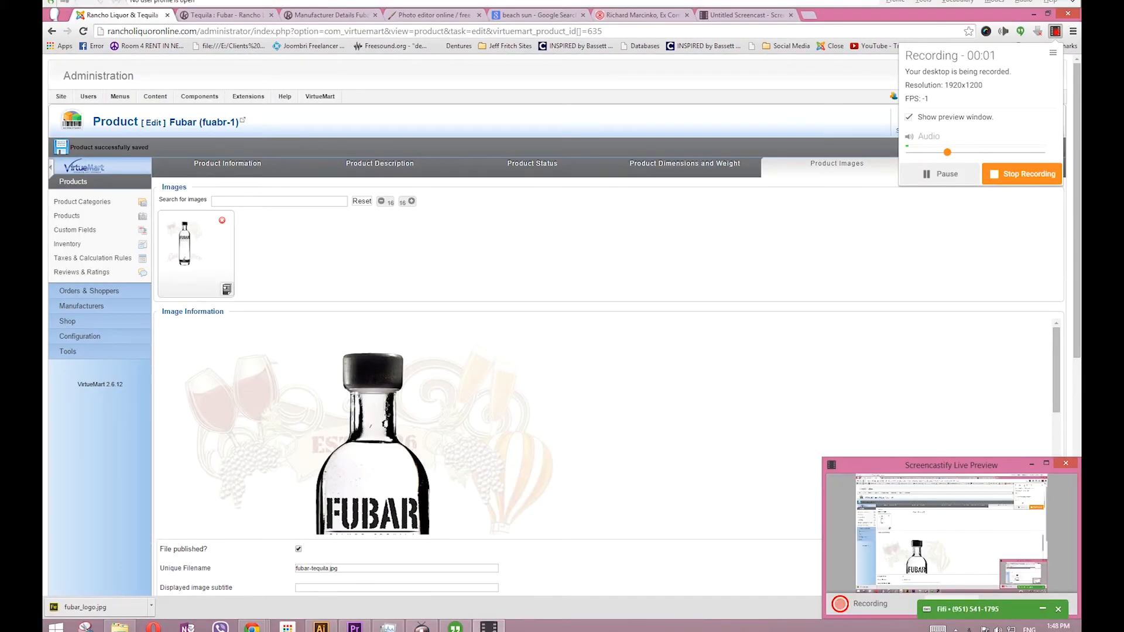
left_click(1058, 608)
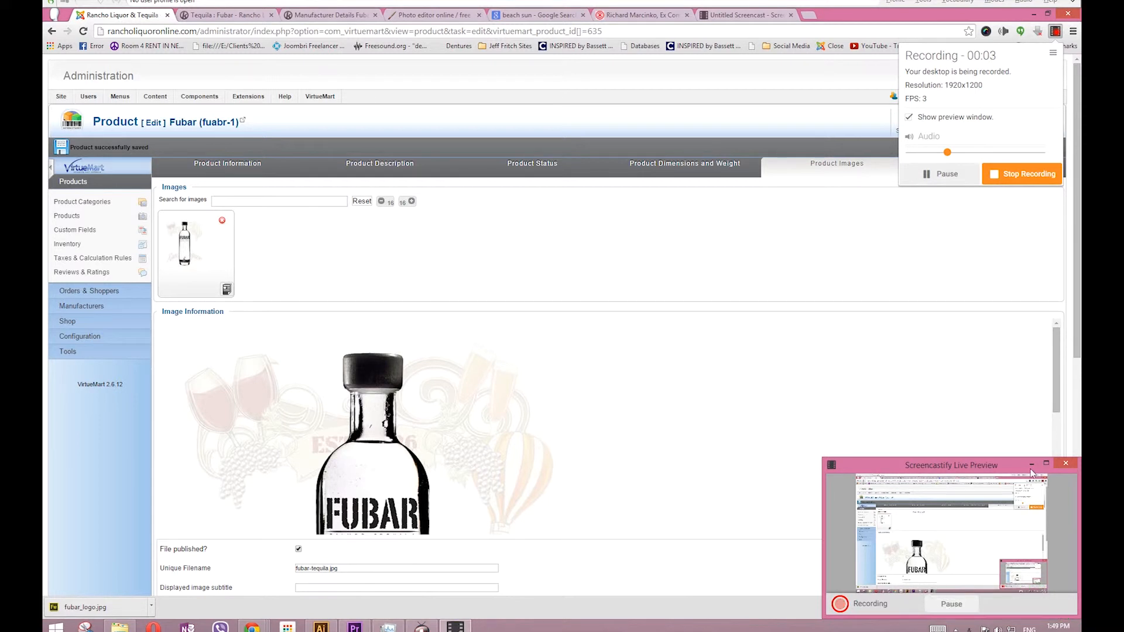
left_click_drag(989, 469, 1121, 486)
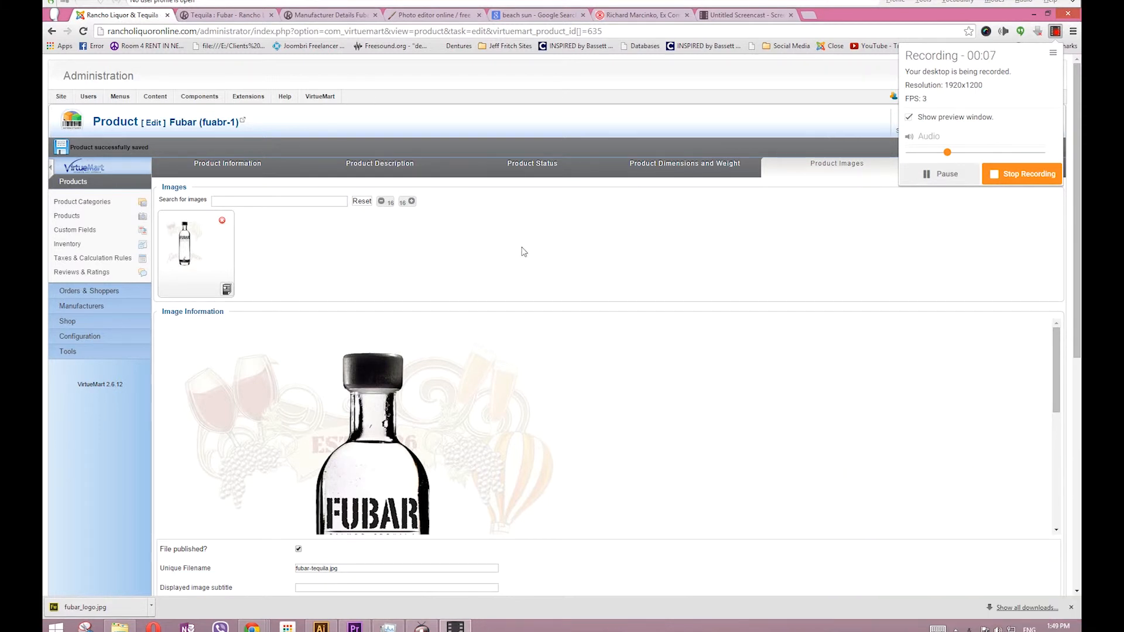
- Examine the Fubar product's image details, upload section, dimensions and stock status in the product editor
scroll(368, 275, "down", 2)
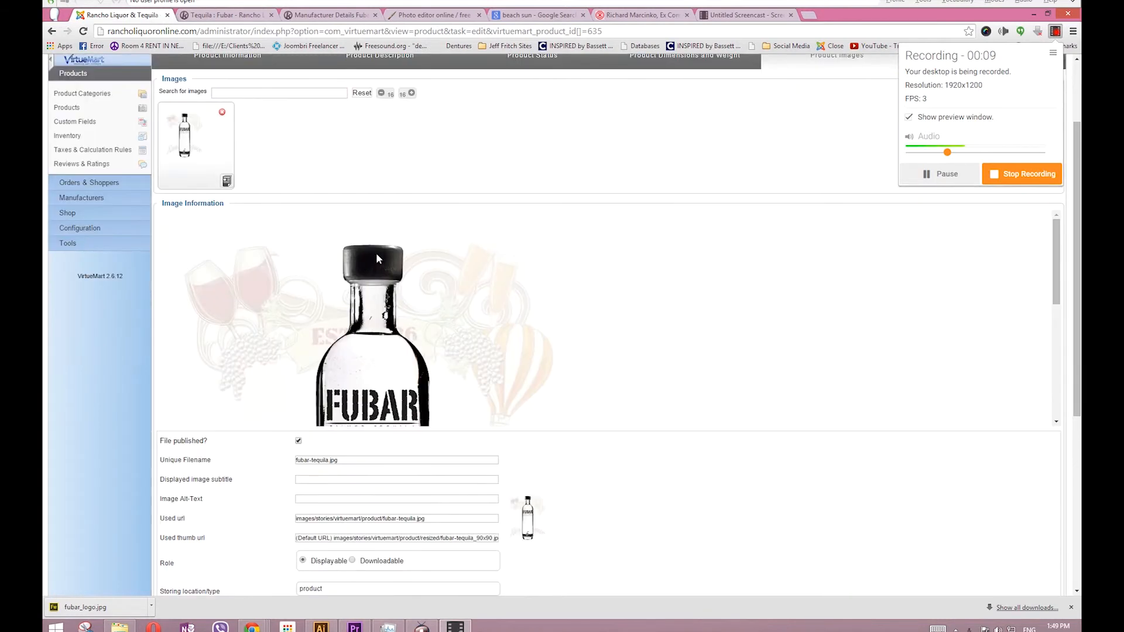
scroll(377, 258, "down", 3)
scroll(526, 478, "down", 4)
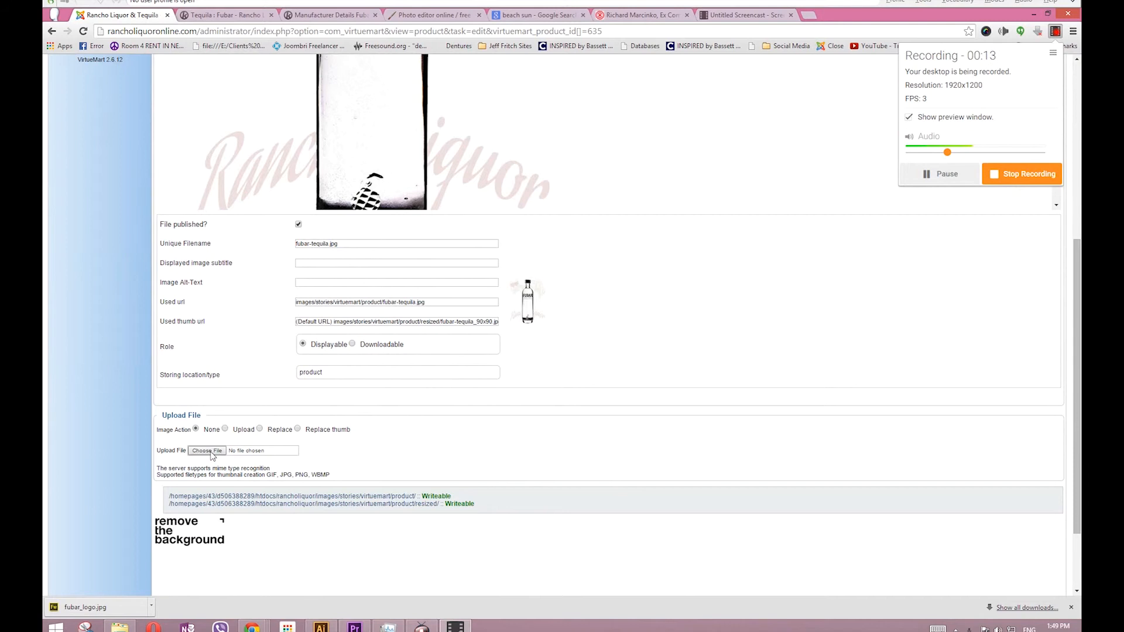
scroll(317, 469, "up", 2)
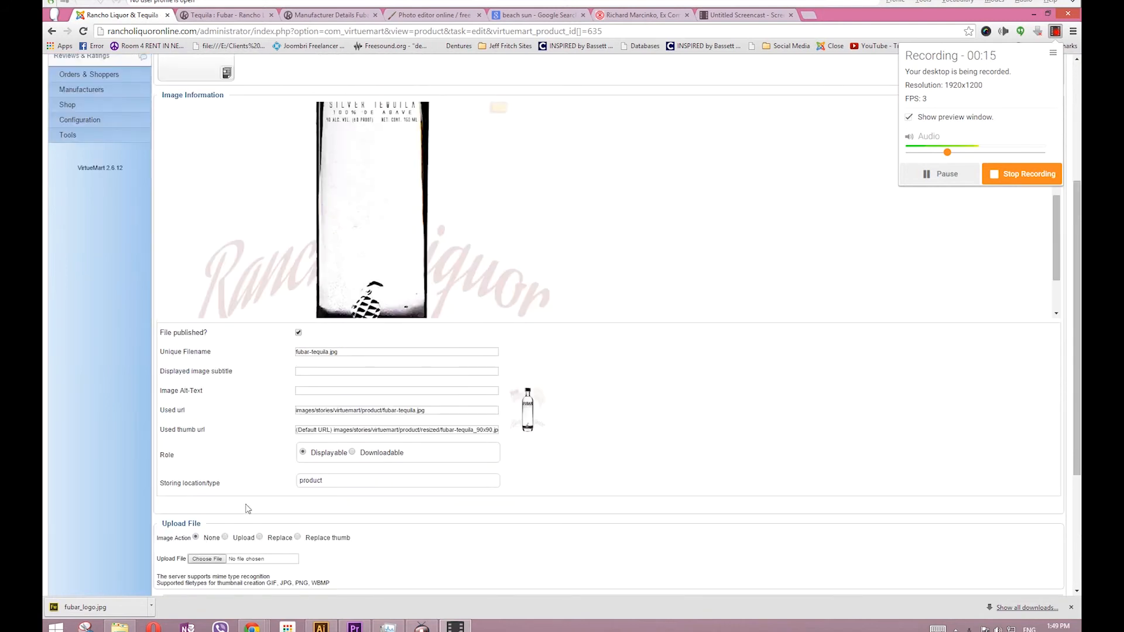
scroll(366, 509, "up", 6)
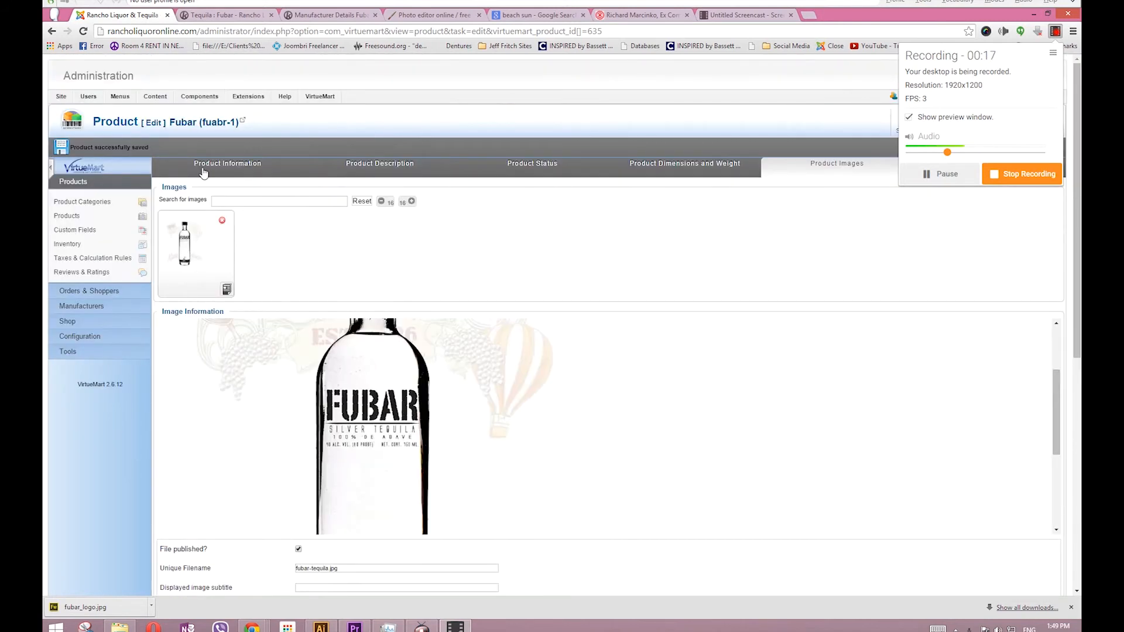
left_click(80, 189)
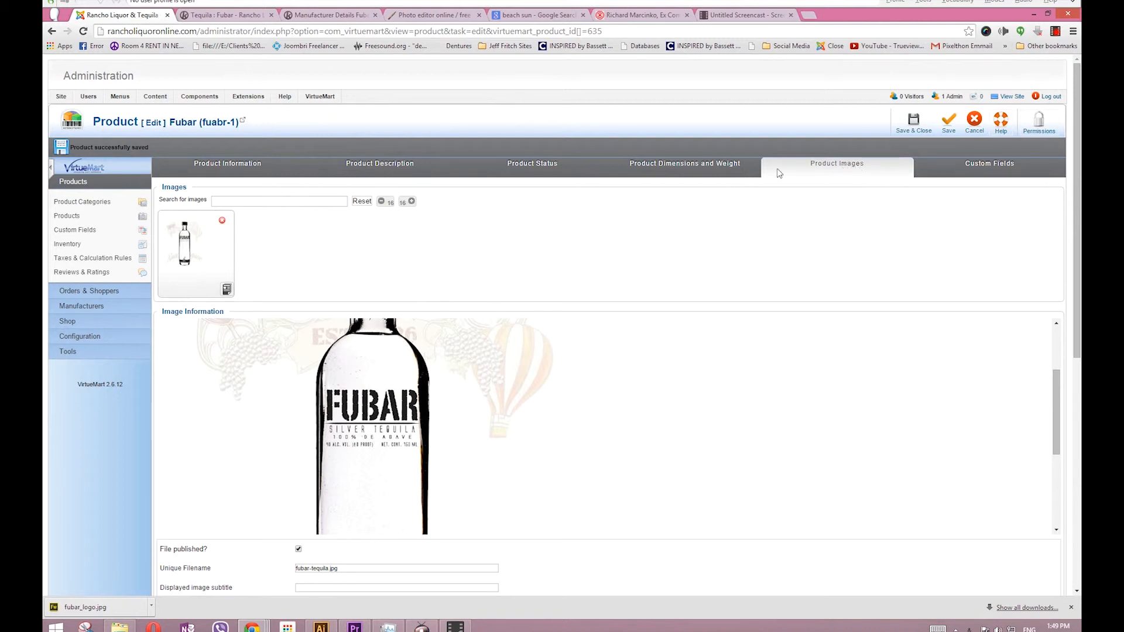
left_click(711, 172)
left_click(541, 172)
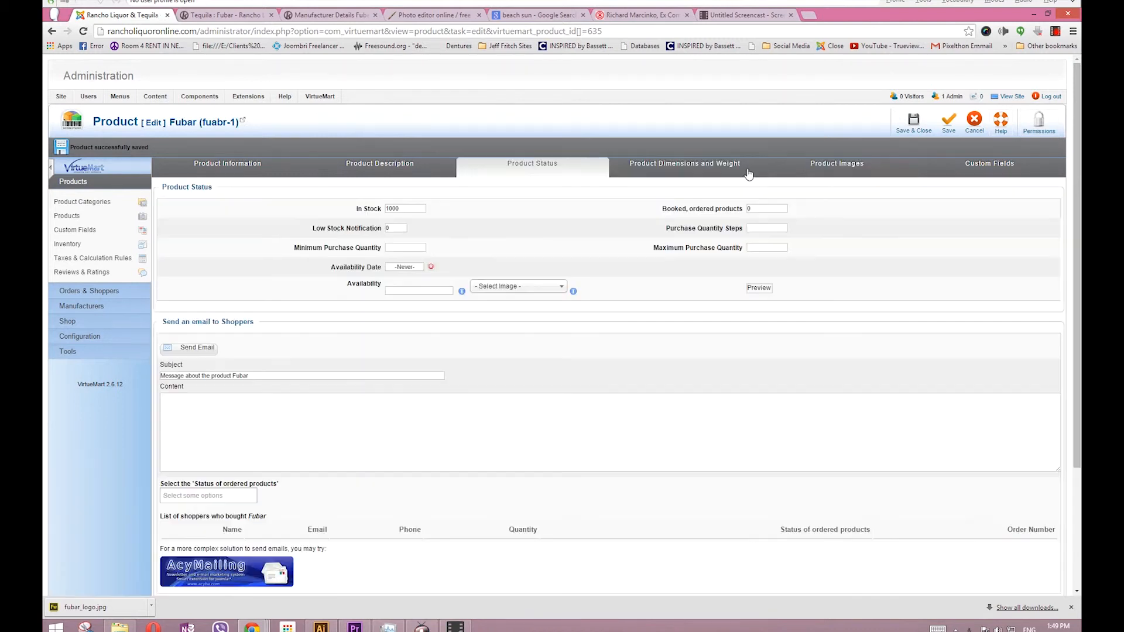
- Choose fubar-2.jpg from the Rancho Liquor Online folder as an additional image to upload for the Fubar product
left_click(827, 174)
scroll(492, 475, "down", 2)
scroll(492, 476, "down", 5)
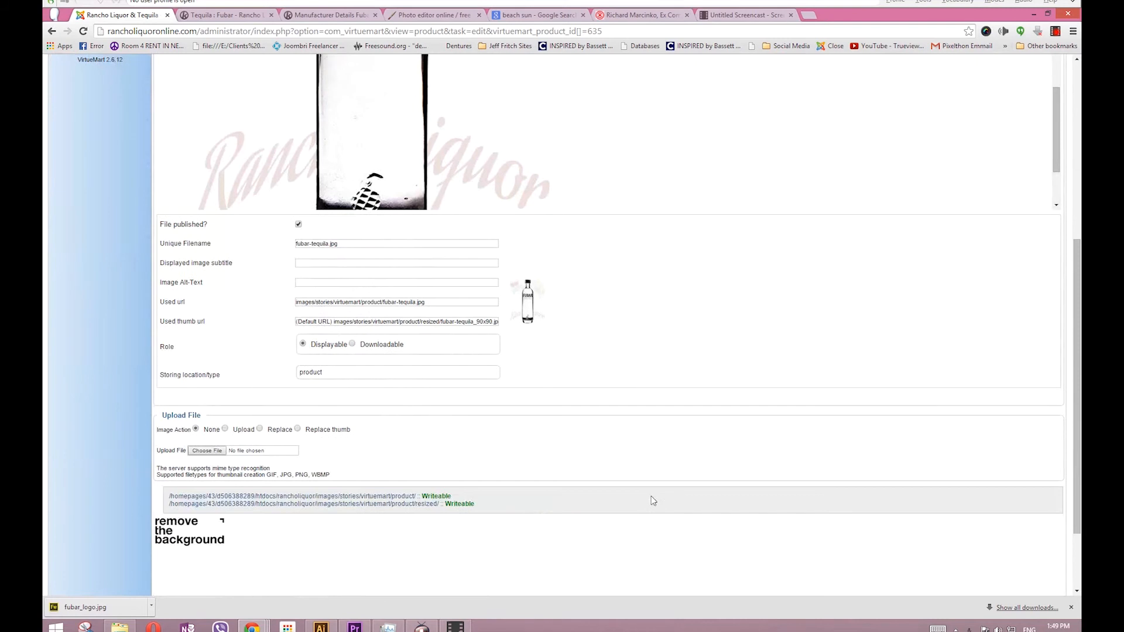
left_click(207, 355)
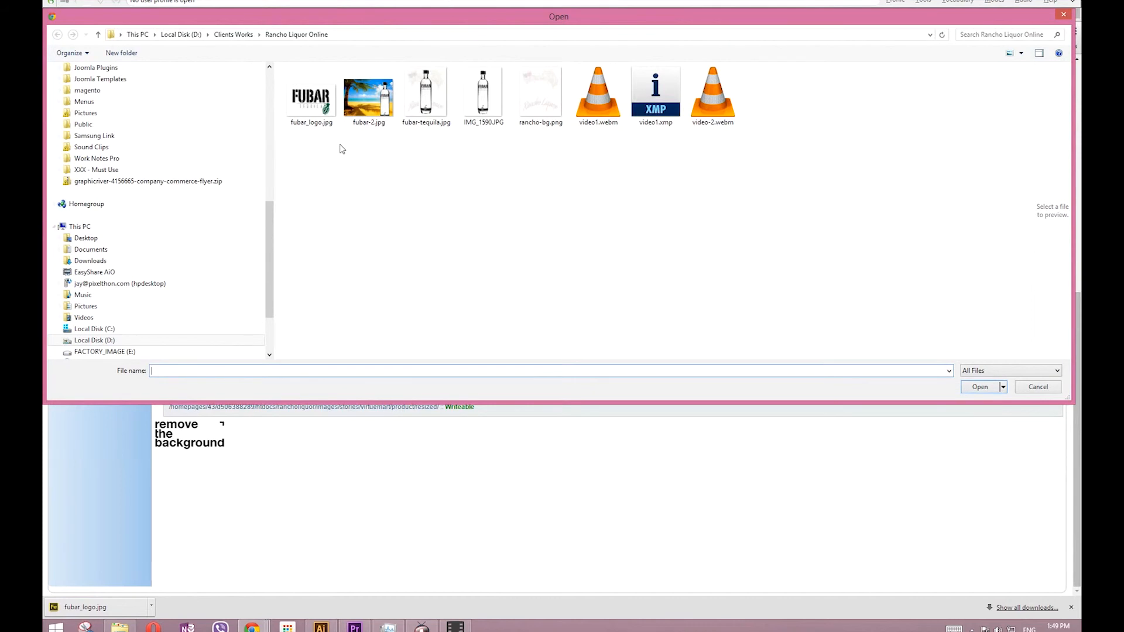
double_click(387, 98)
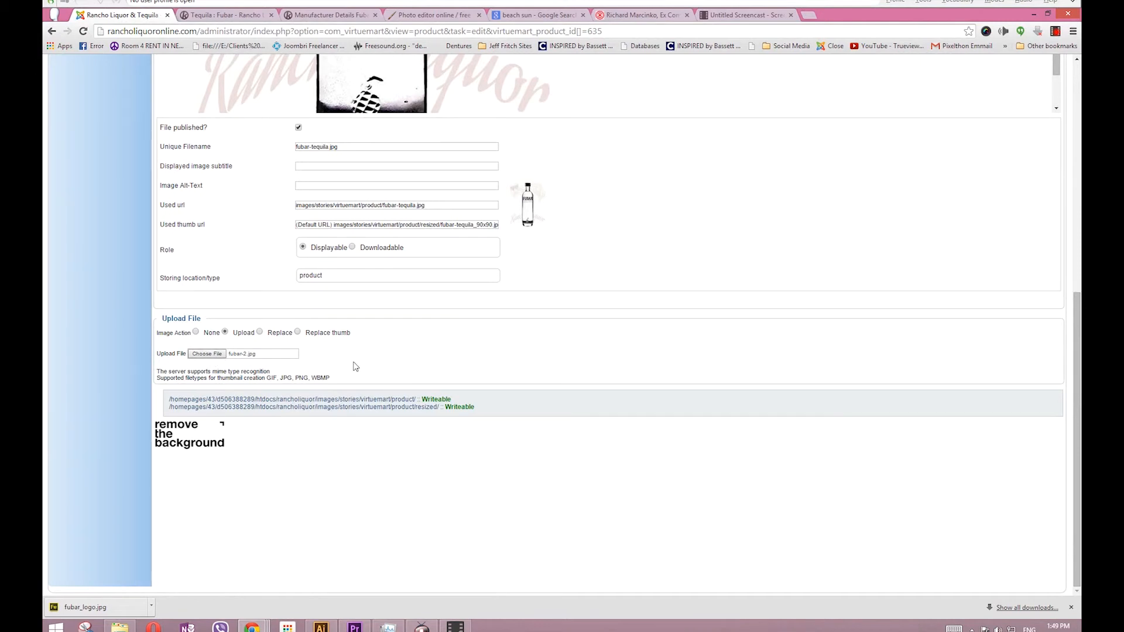
- Save the Fubar product so that the chosen fubar-2.jpg is uploaded as its additional image
scroll(356, 367, "up", 8)
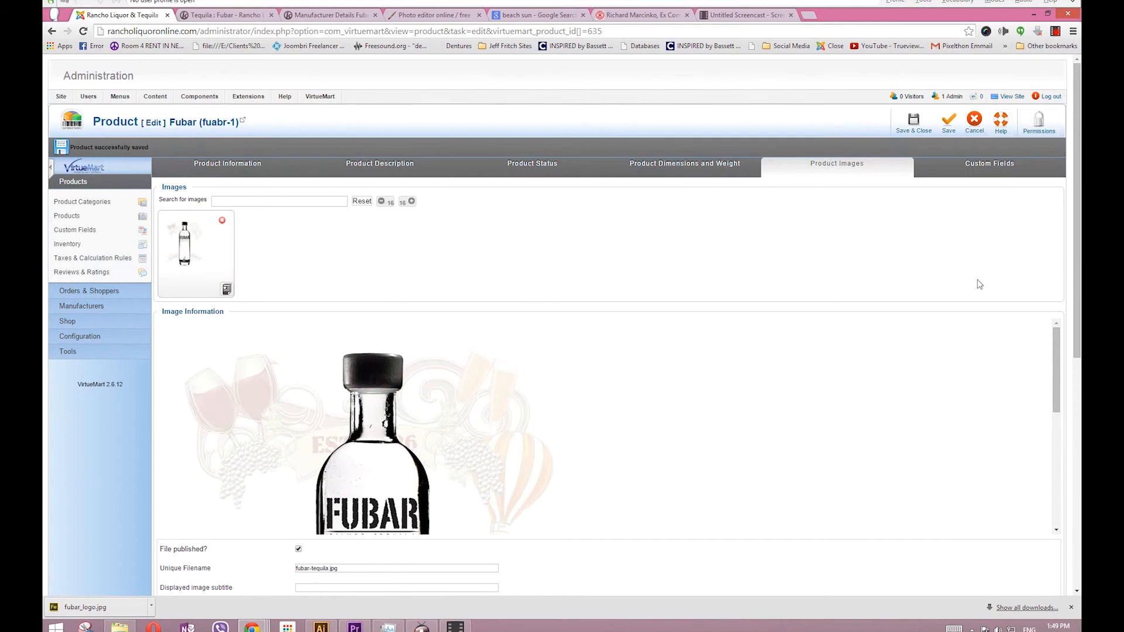
left_click(949, 124)
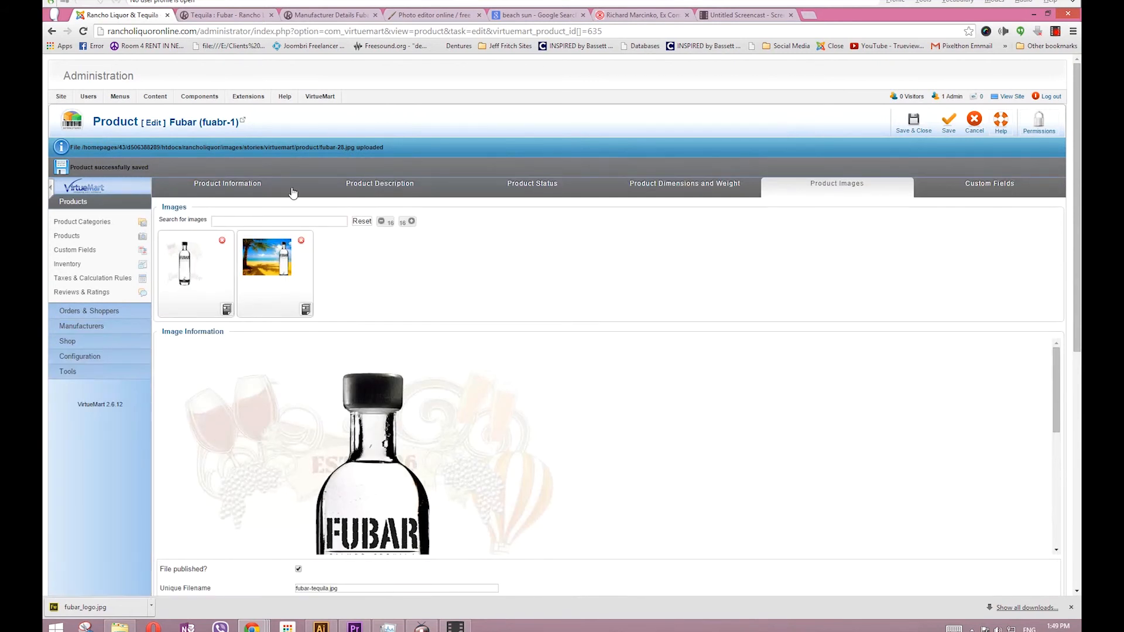
- Examine the details and image upload sections of a new manufacturer form, and cancel it without creating a record
left_click(102, 326)
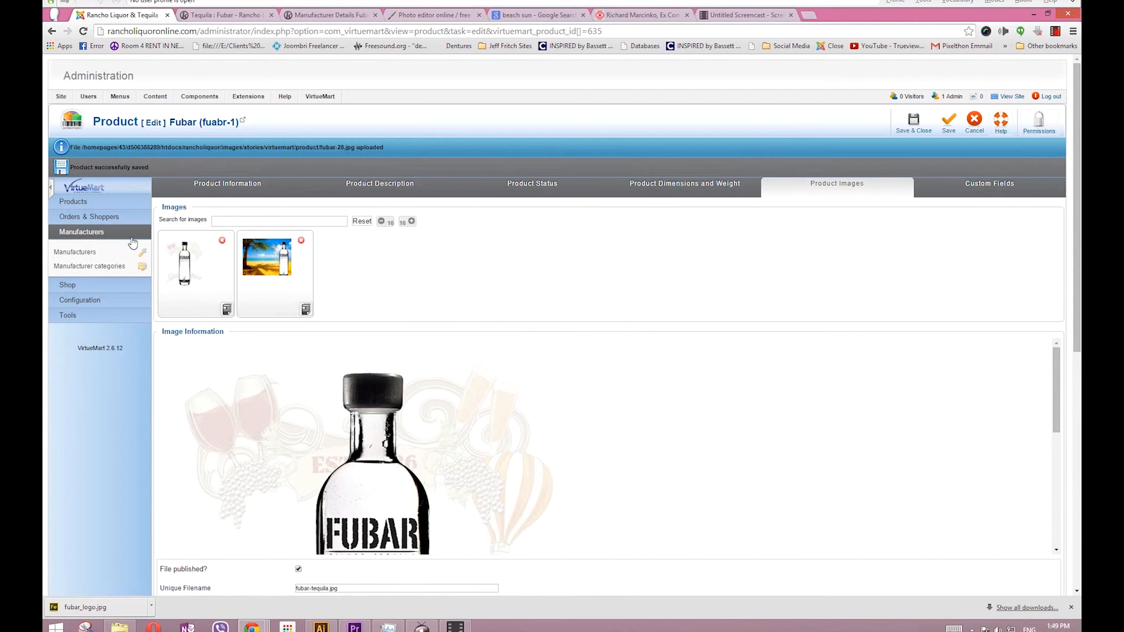
left_click(85, 252)
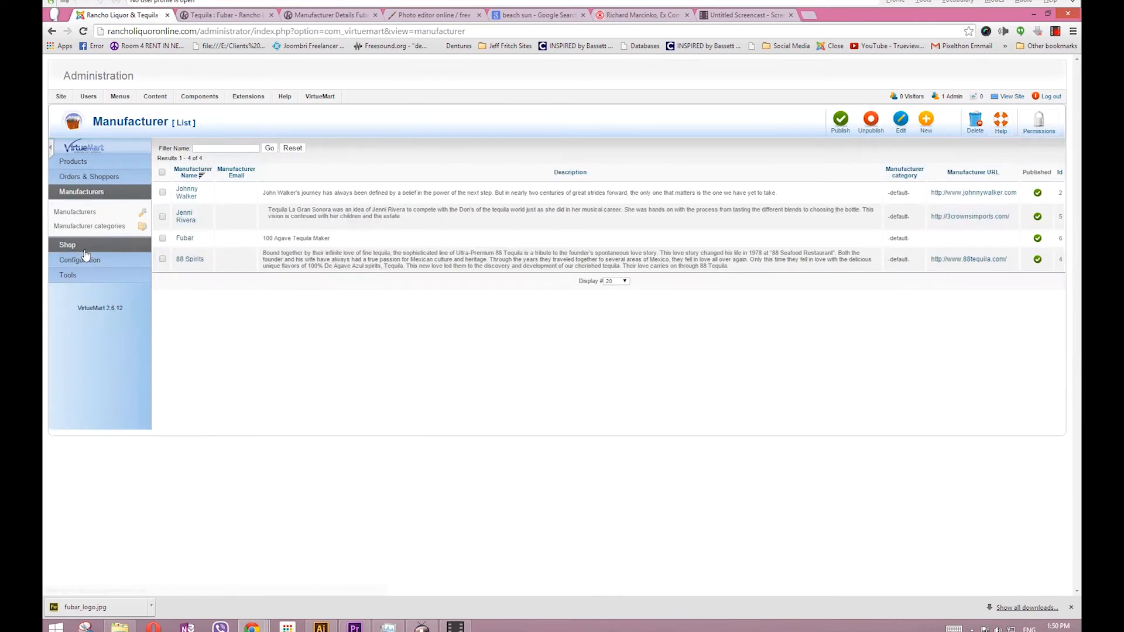
left_click(924, 122)
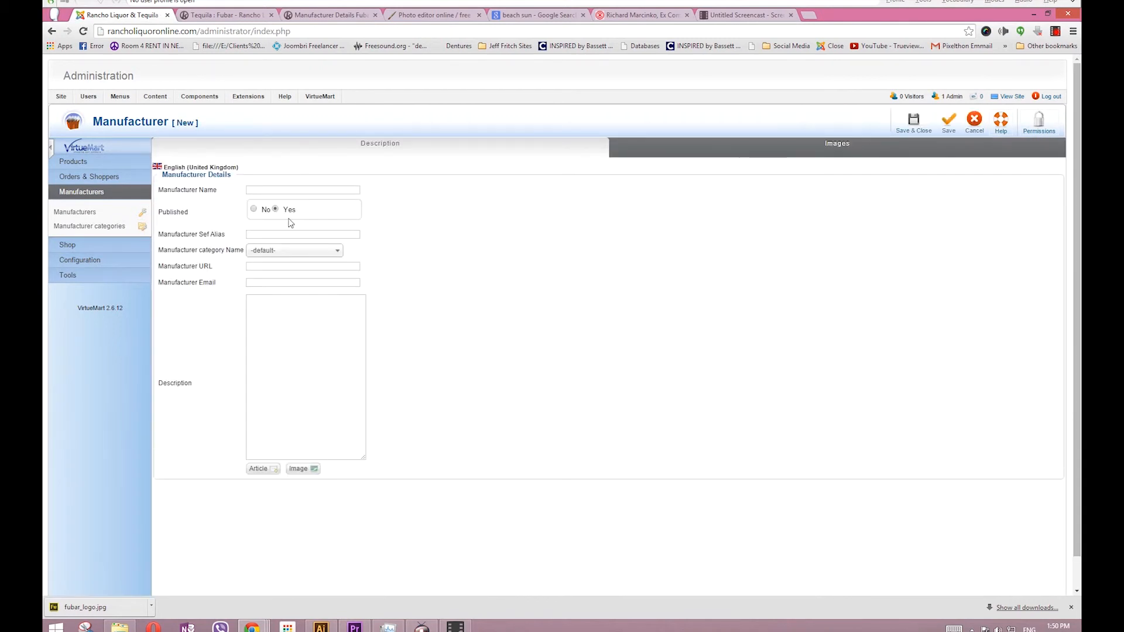
left_click(843, 148)
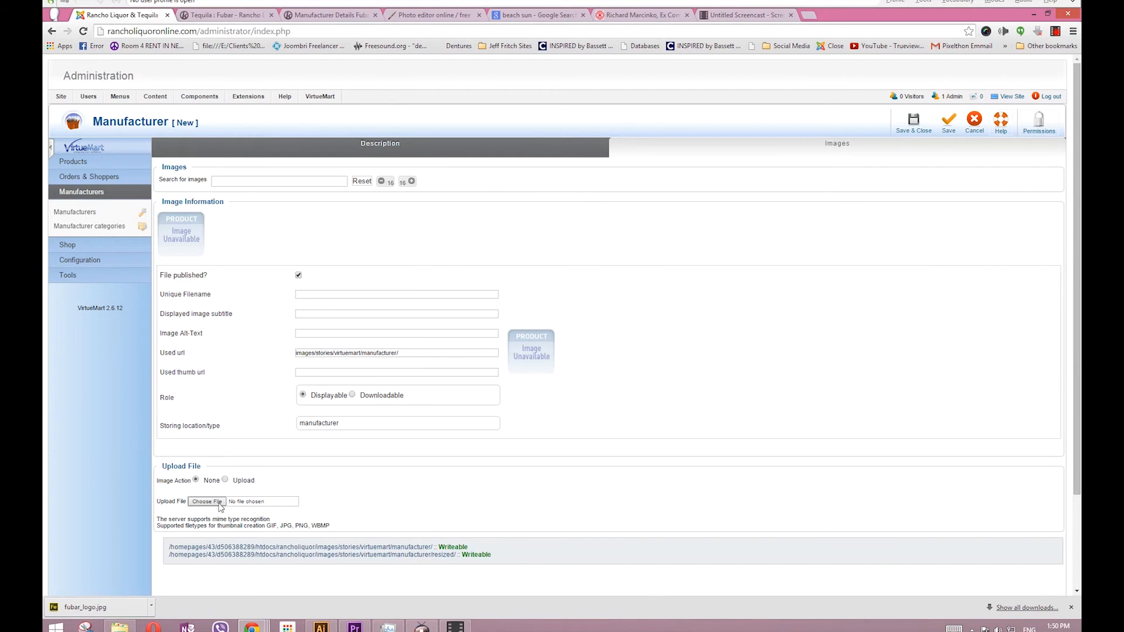
left_click(973, 121)
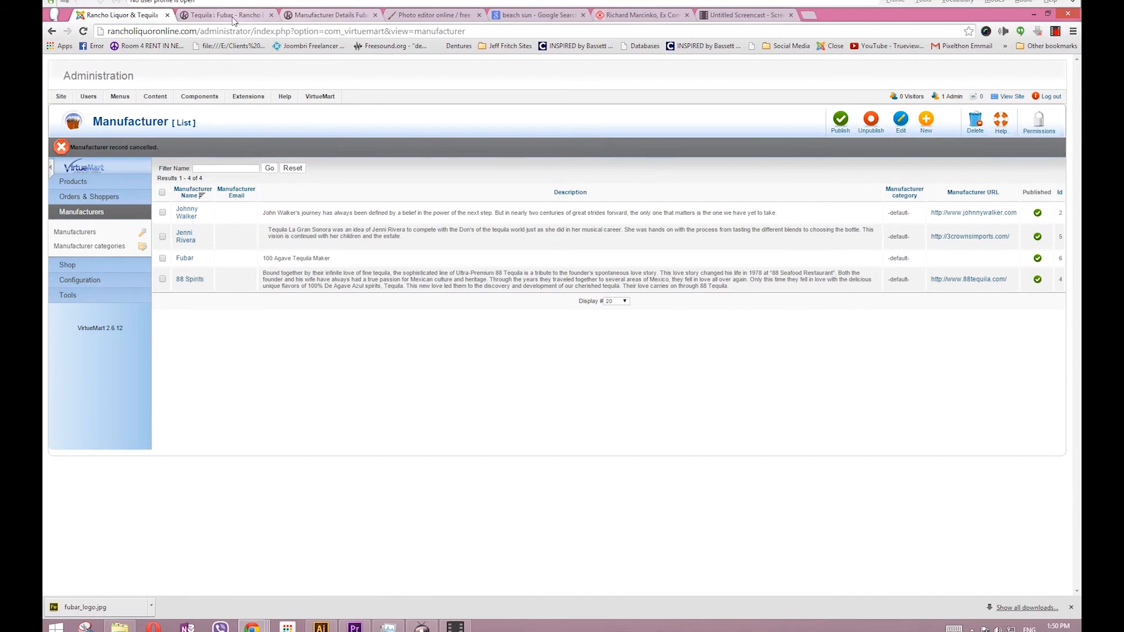
- View the Fubar manufacturer details page on the storefront and return to the store administration
left_click(225, 15)
left_click(310, 15)
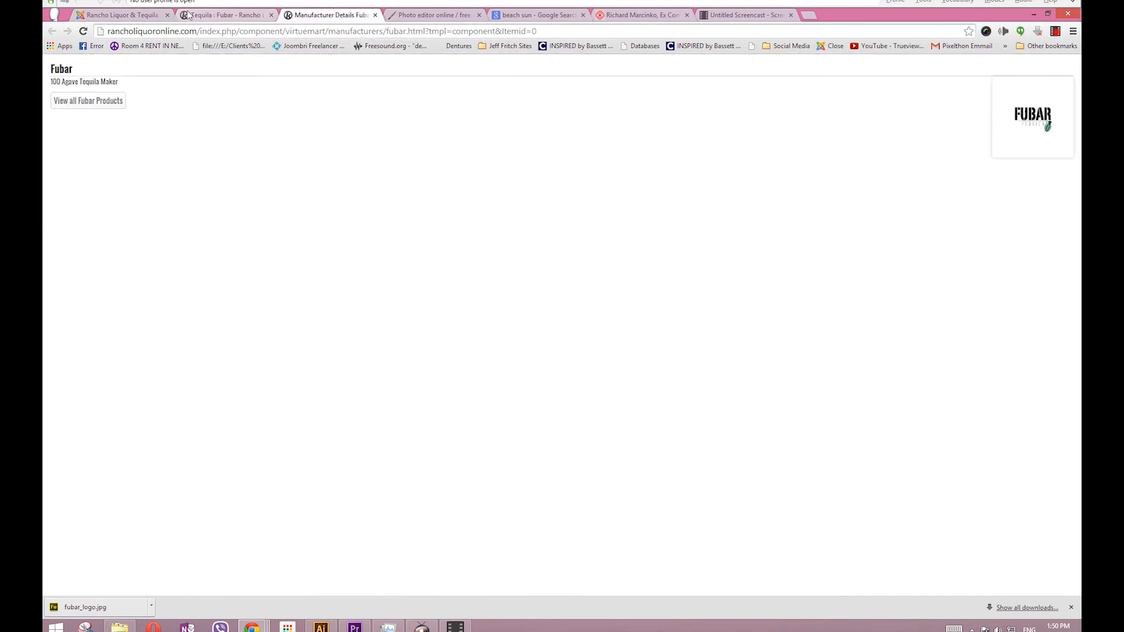
left_click(124, 15)
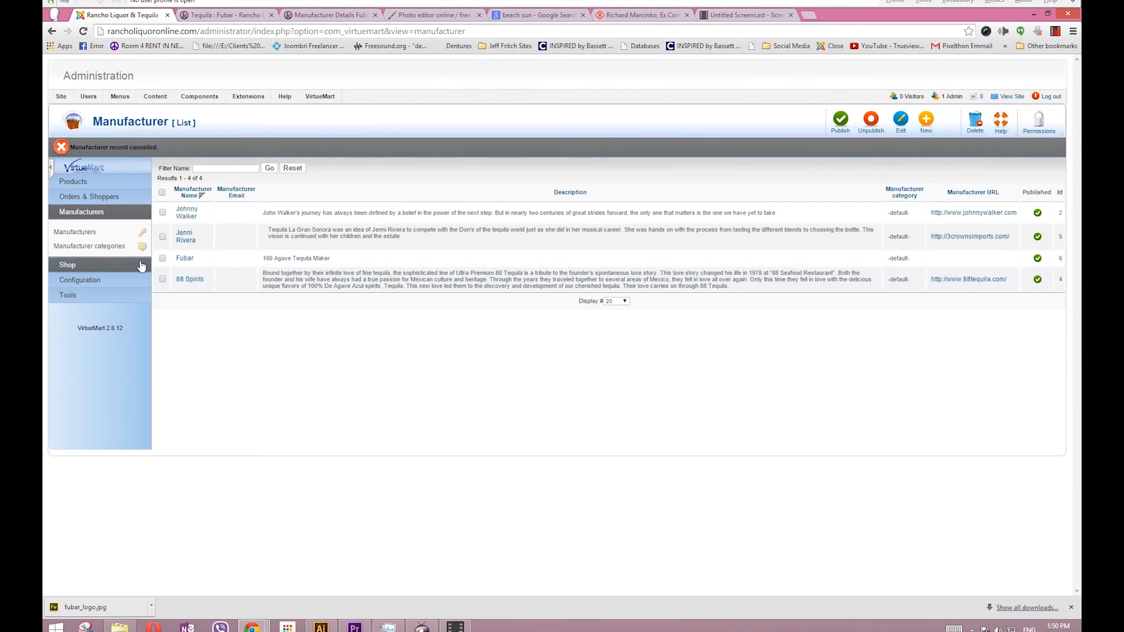
- Search the administration's product list for "fubar" and open the Fubar product for editing
left_click(67, 181)
left_click(73, 217)
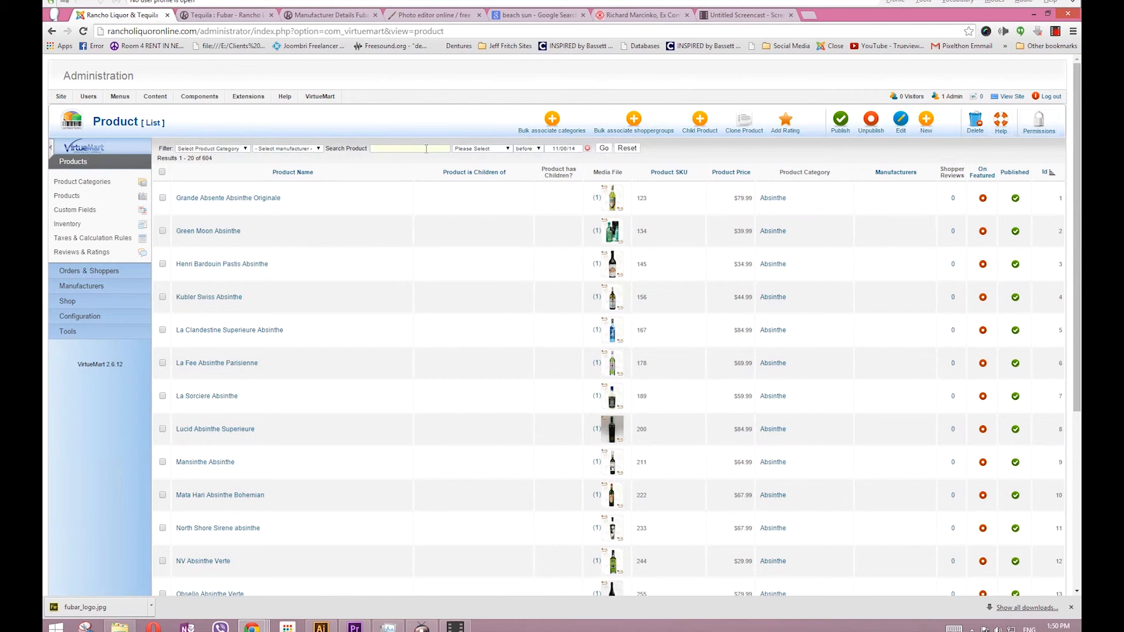
left_click(426, 149)
type("fubar")
key("Return")
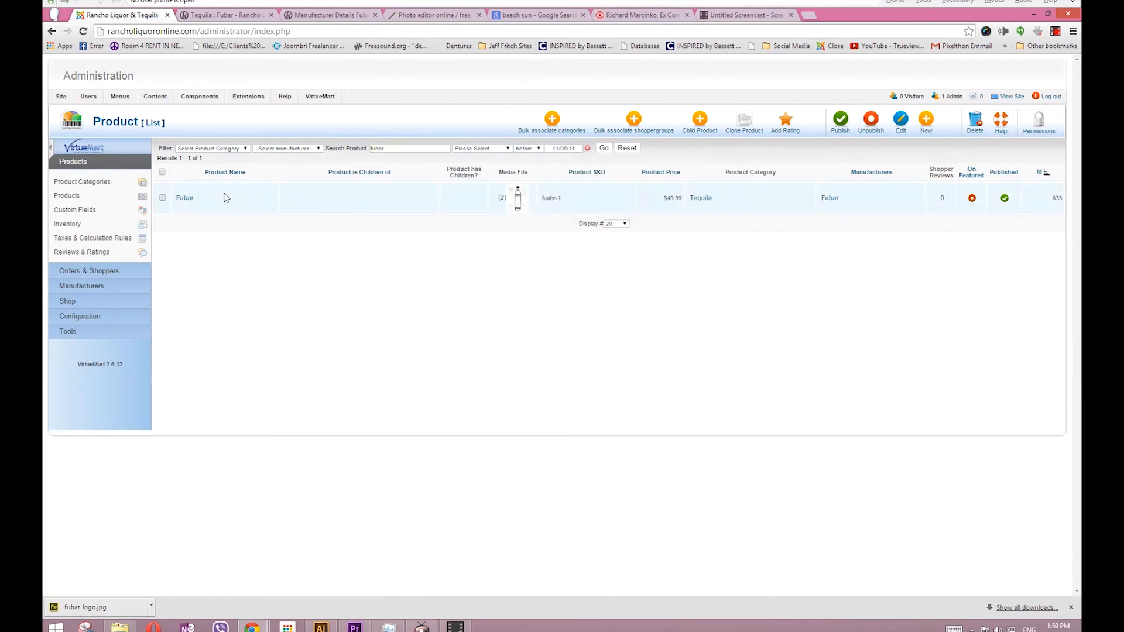
left_click(185, 198)
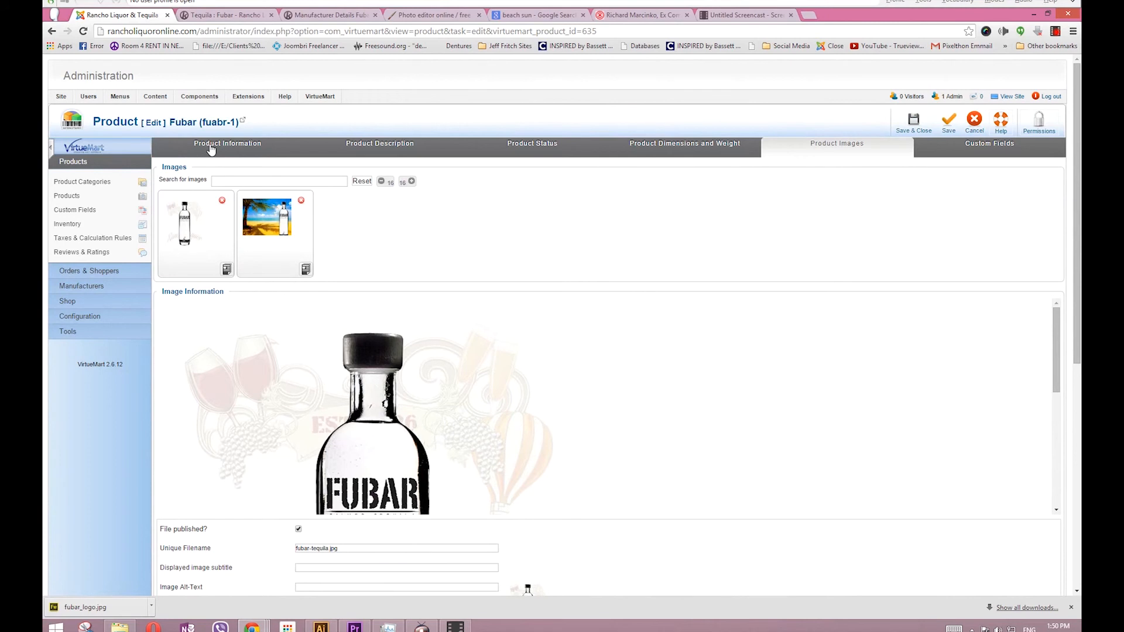
- Select Fubar as the manufacturer in the product information, and save and close the product
left_click(213, 150)
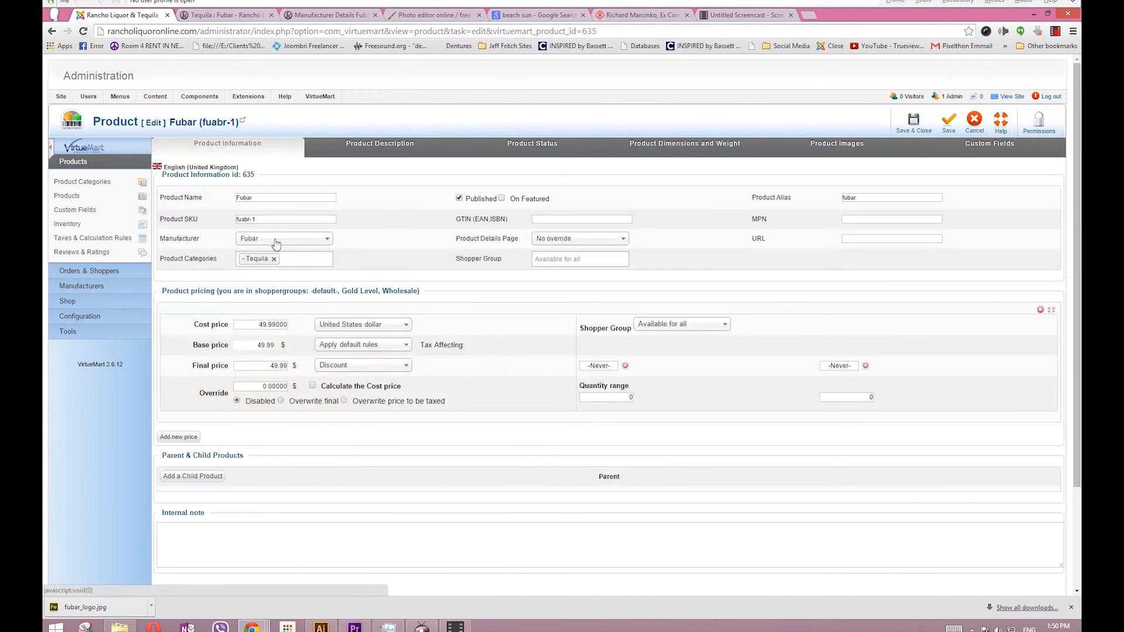
left_click(276, 242)
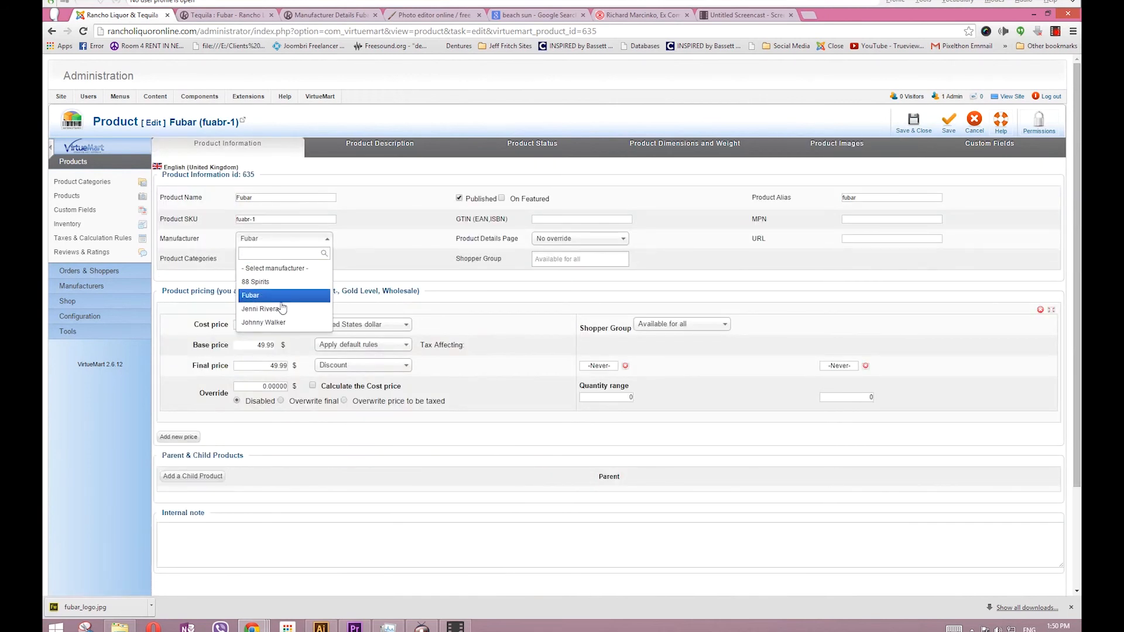
left_click(296, 294)
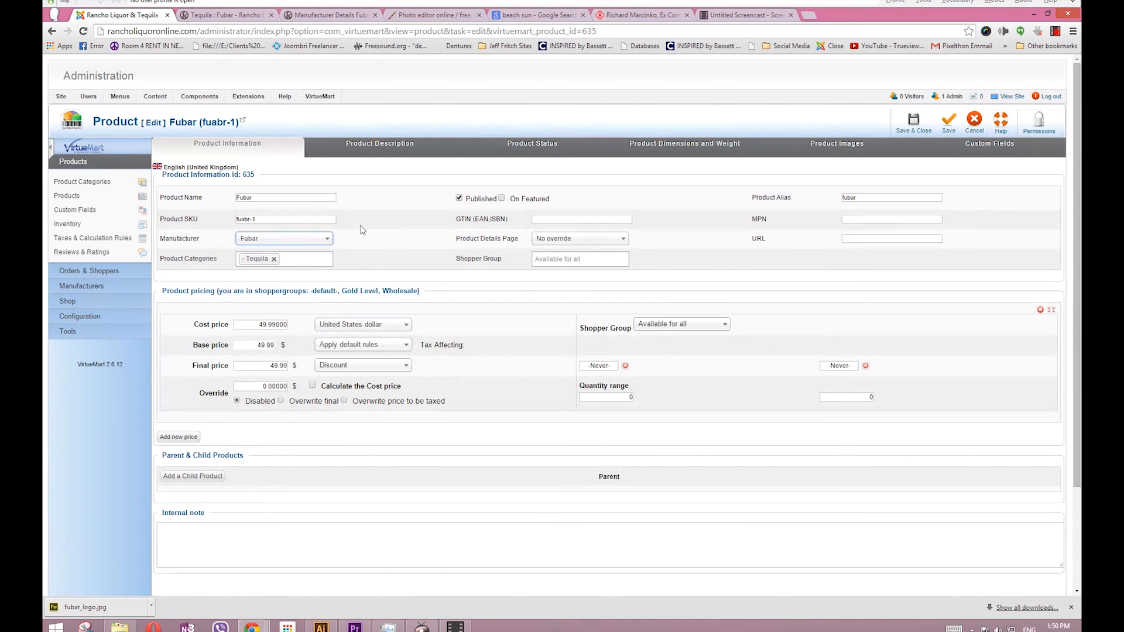
left_click(915, 130)
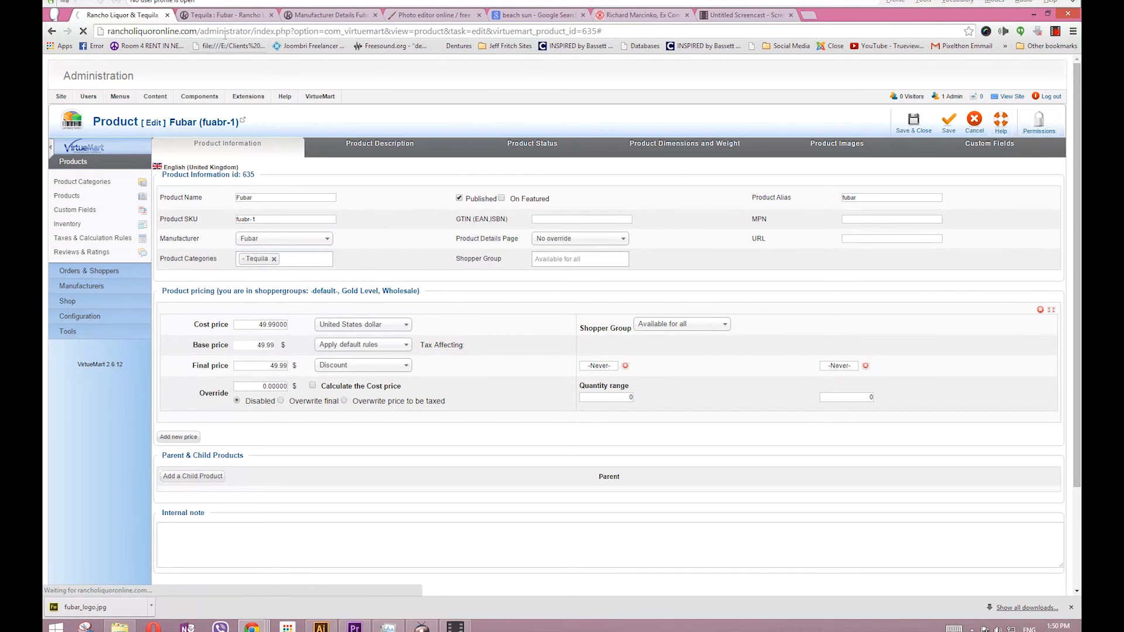
- Reload the Fubar product page on the storefront and check its details and additional image thumbnail
left_click(220, 16)
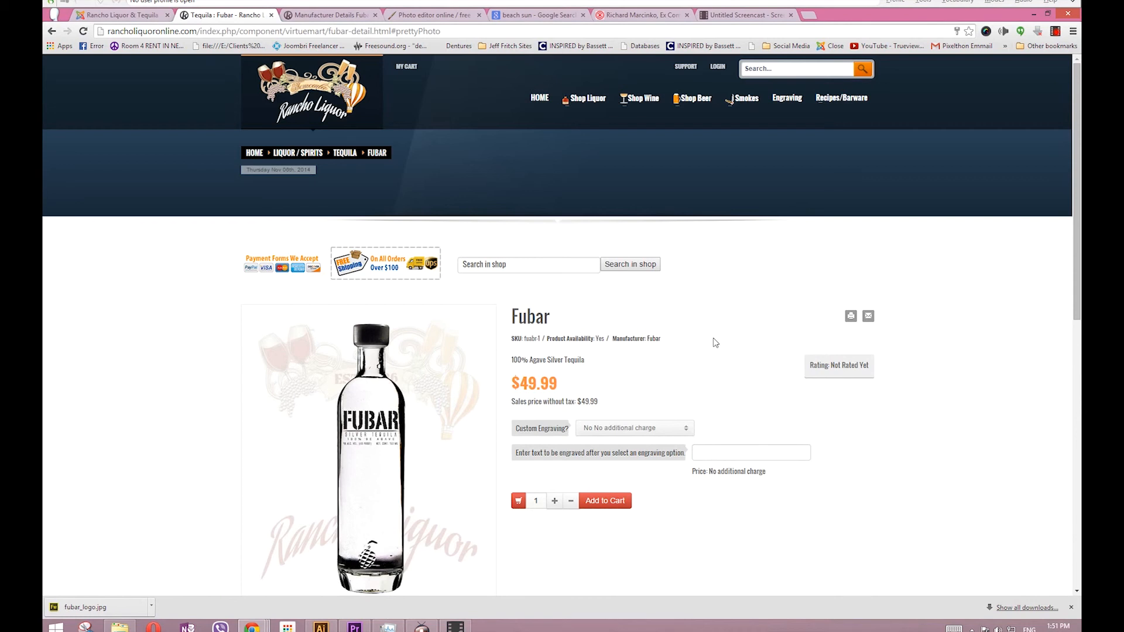
scroll(753, 291, "down", 2)
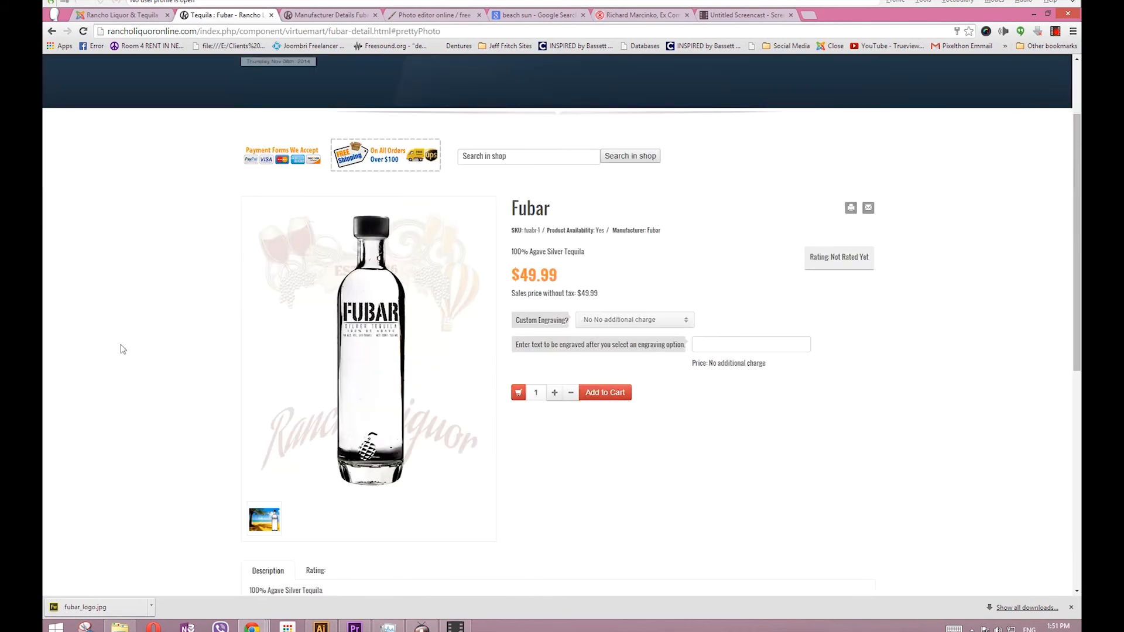
scroll(120, 343, "down", 4)
scroll(119, 304, "up", 6)
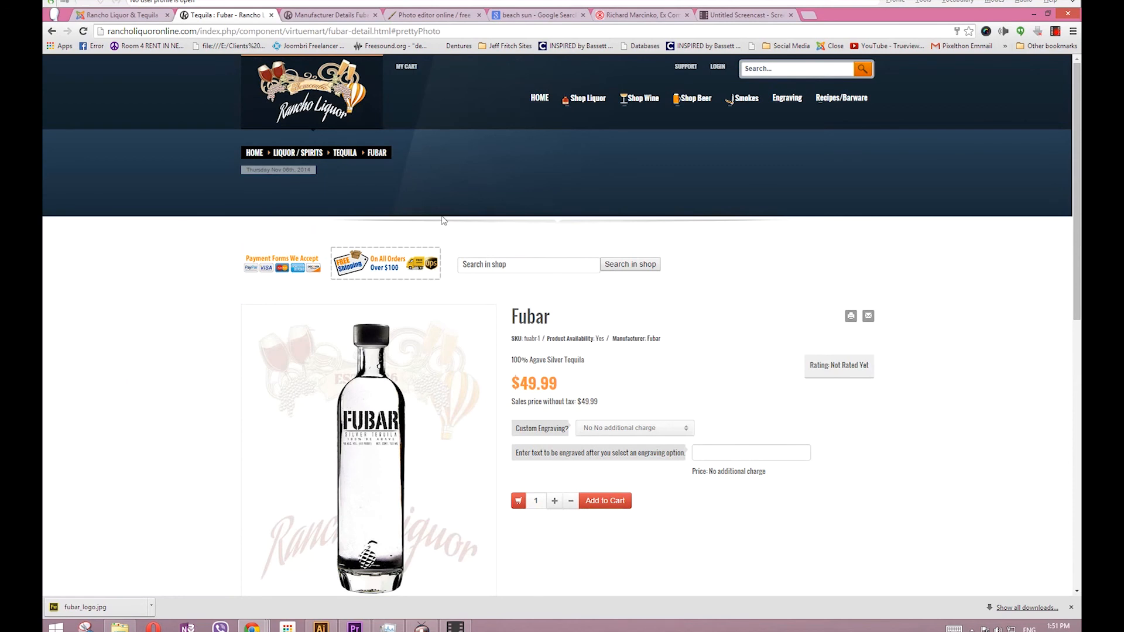
left_click(83, 31)
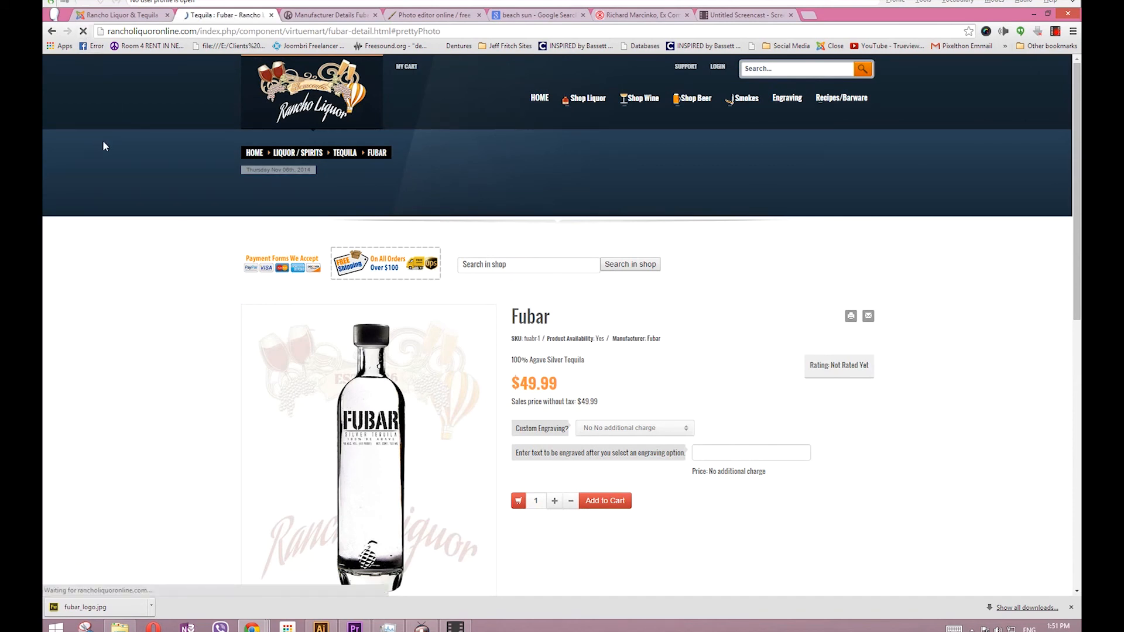
scroll(117, 280, "down", 2)
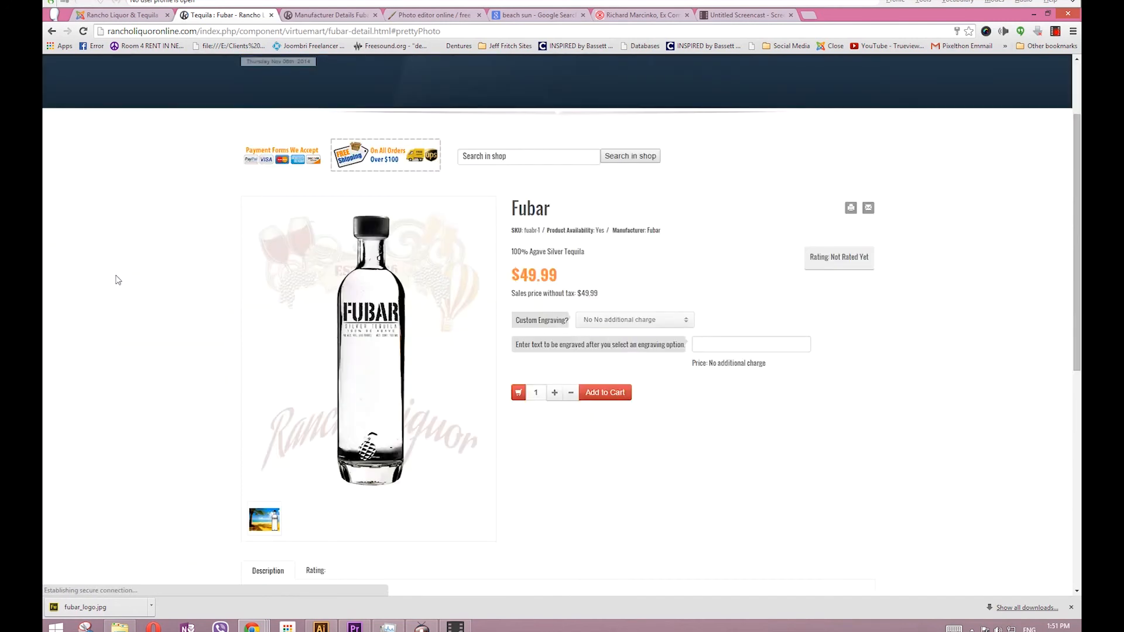
scroll(117, 280, "down", 4)
- View the beach image and the main bottle image enlarged on the product page, and close the enlarged view
left_click(263, 304)
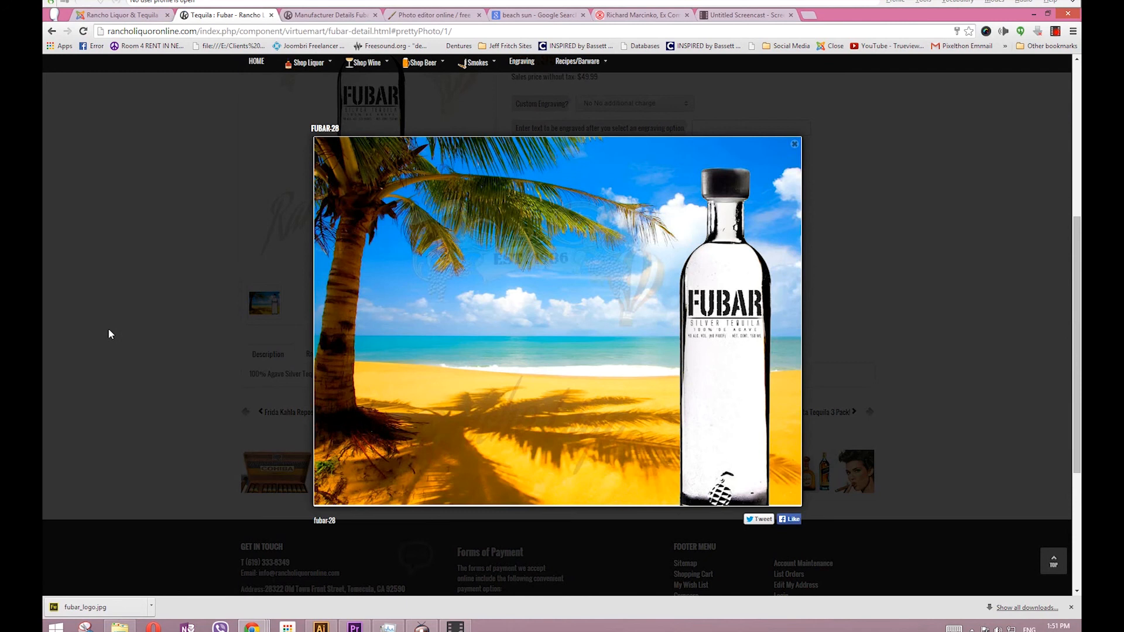
left_click_drag(124, 312, 429, 316)
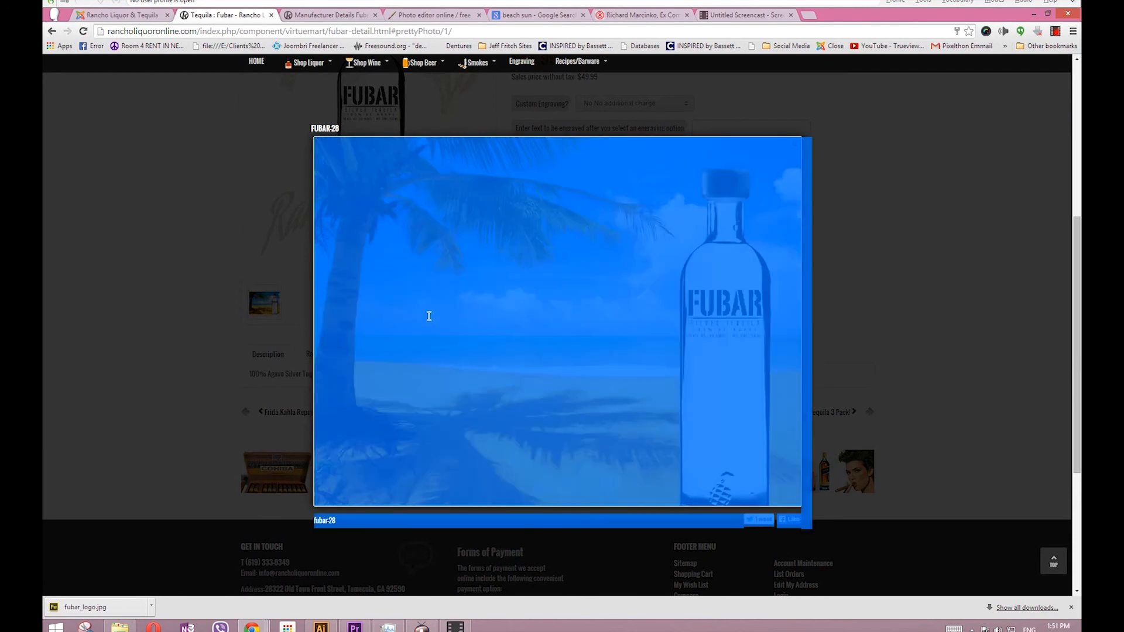
left_click(110, 288)
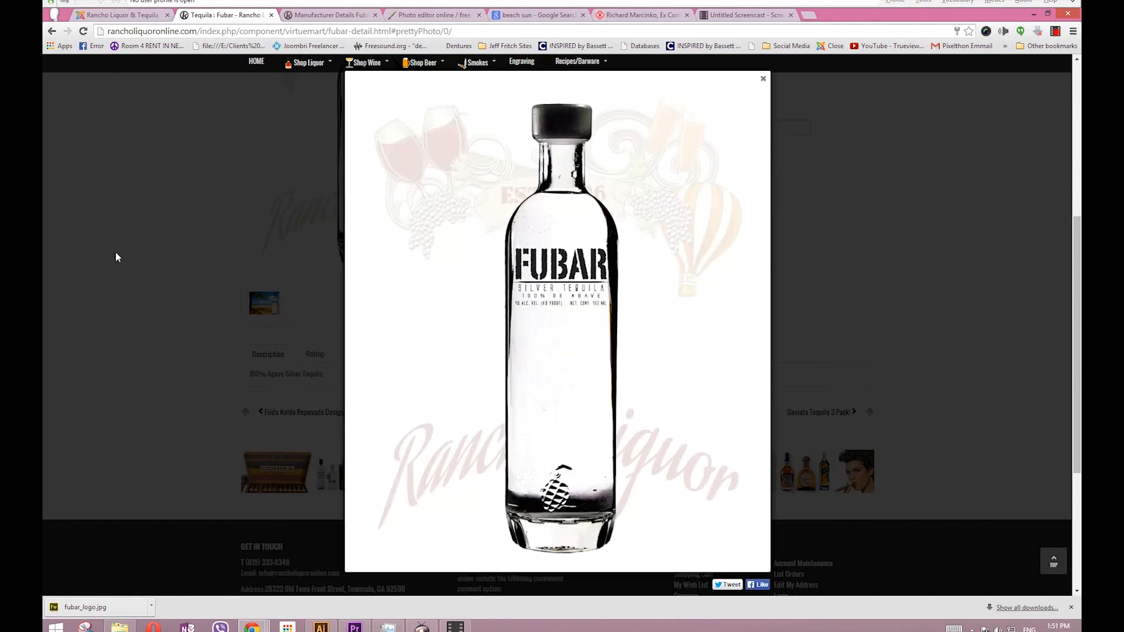
left_click(213, 264)
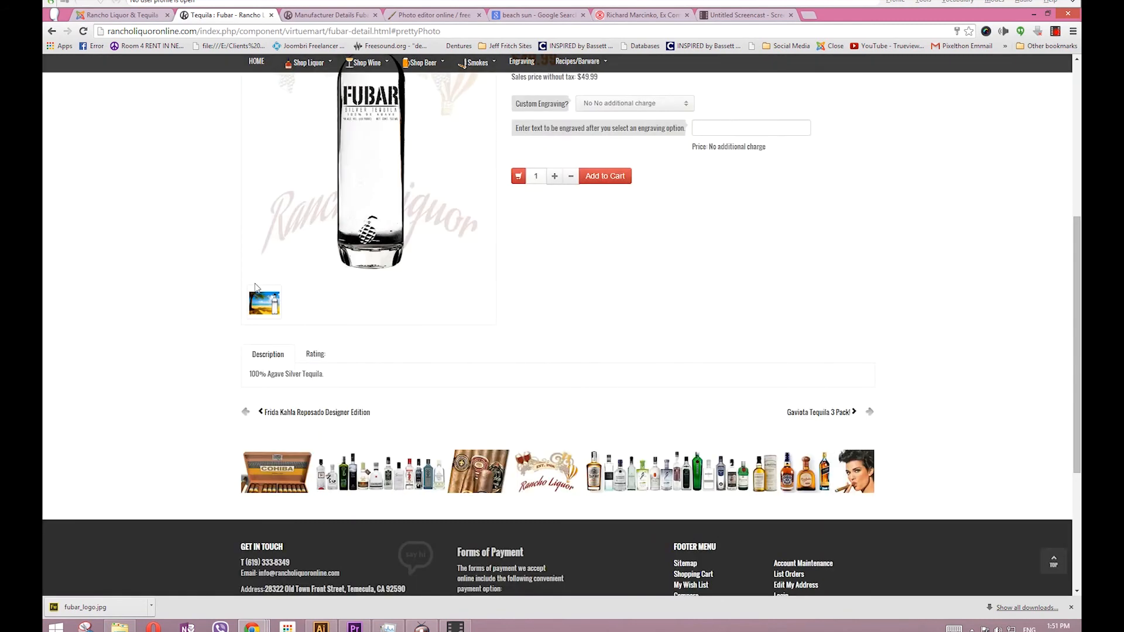
- Enlarge the beach image again to check its social sharing options, close it and review the product page
left_click(273, 314)
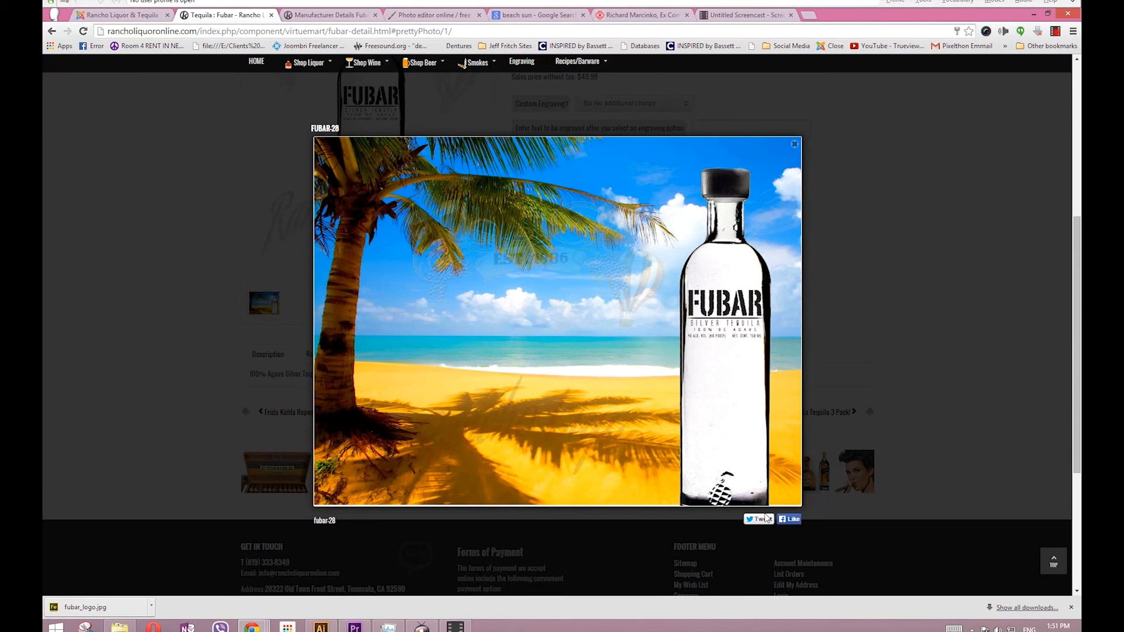
left_click(791, 519)
left_click(963, 420)
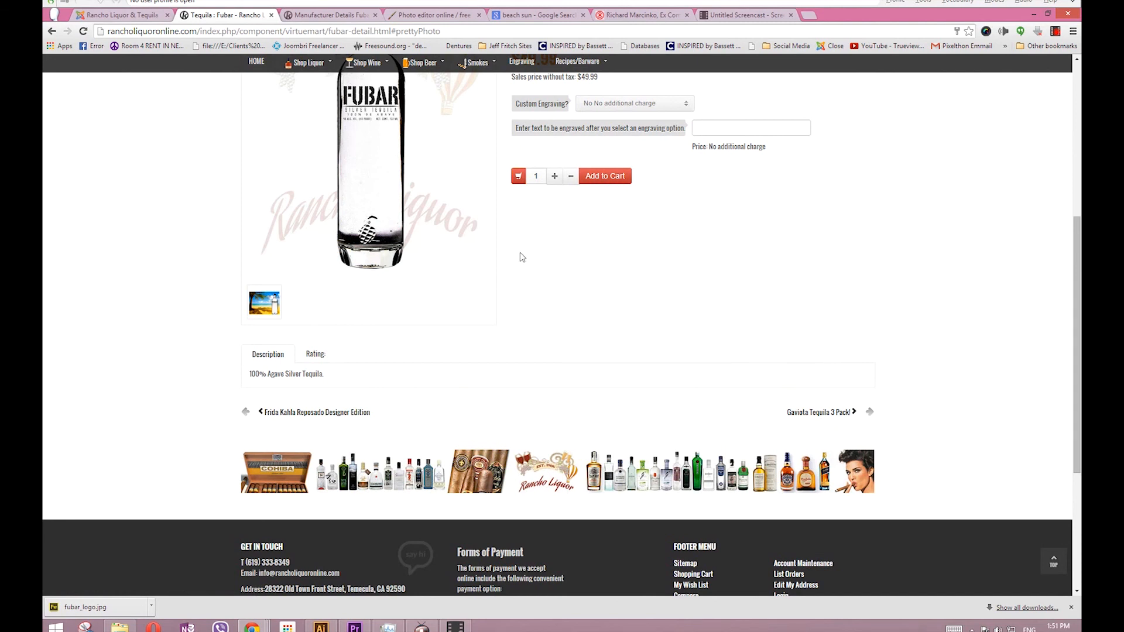
scroll(253, 237, "up", 4)
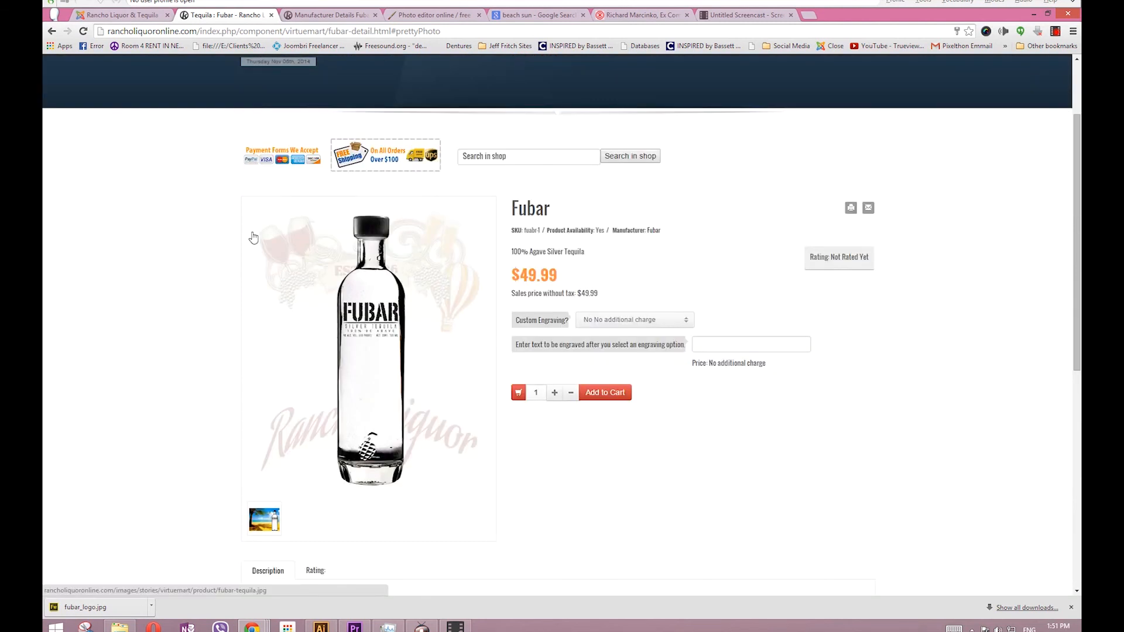
scroll(253, 237, "up", 2)
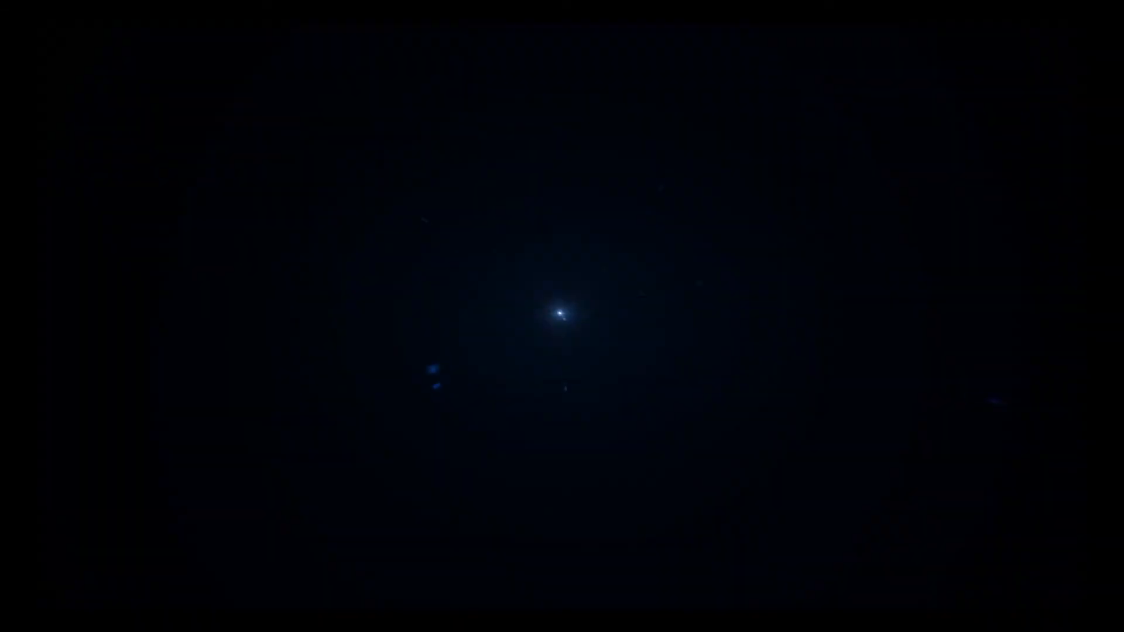